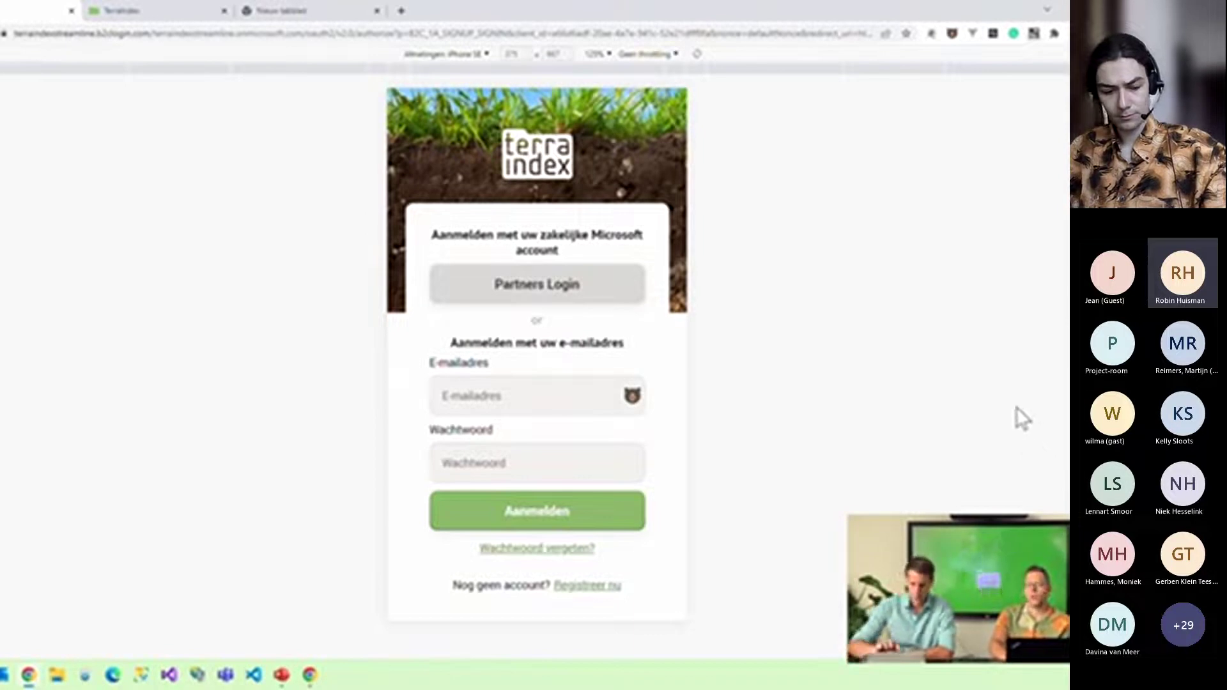
# Sign in with the business Microsoft account and show the project list in the TerraIndex web version
pyautogui.click(508, 285)
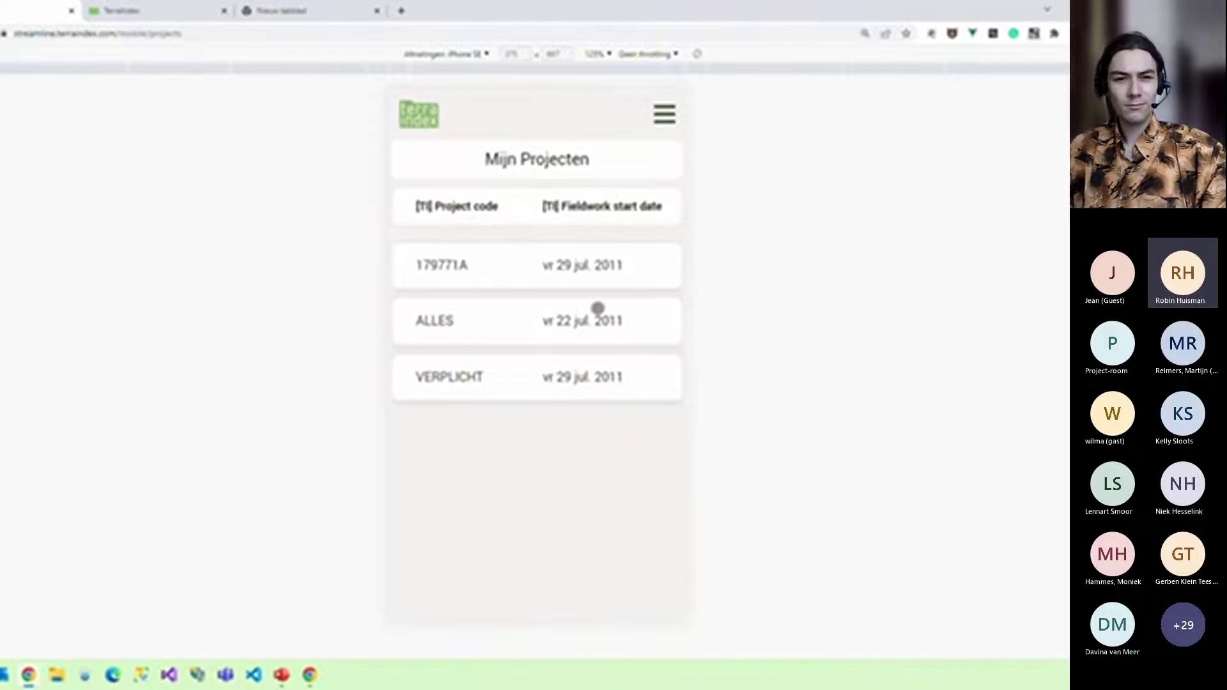
pyautogui.click(125, 11)
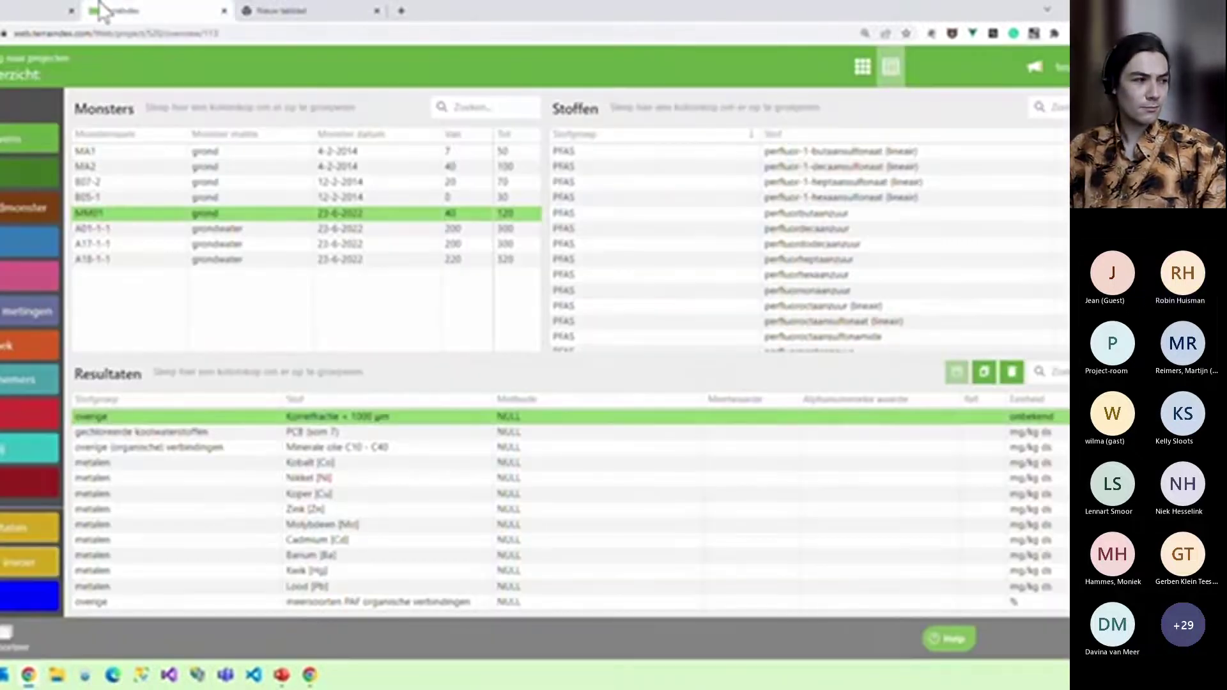
pyautogui.click(35, 58)
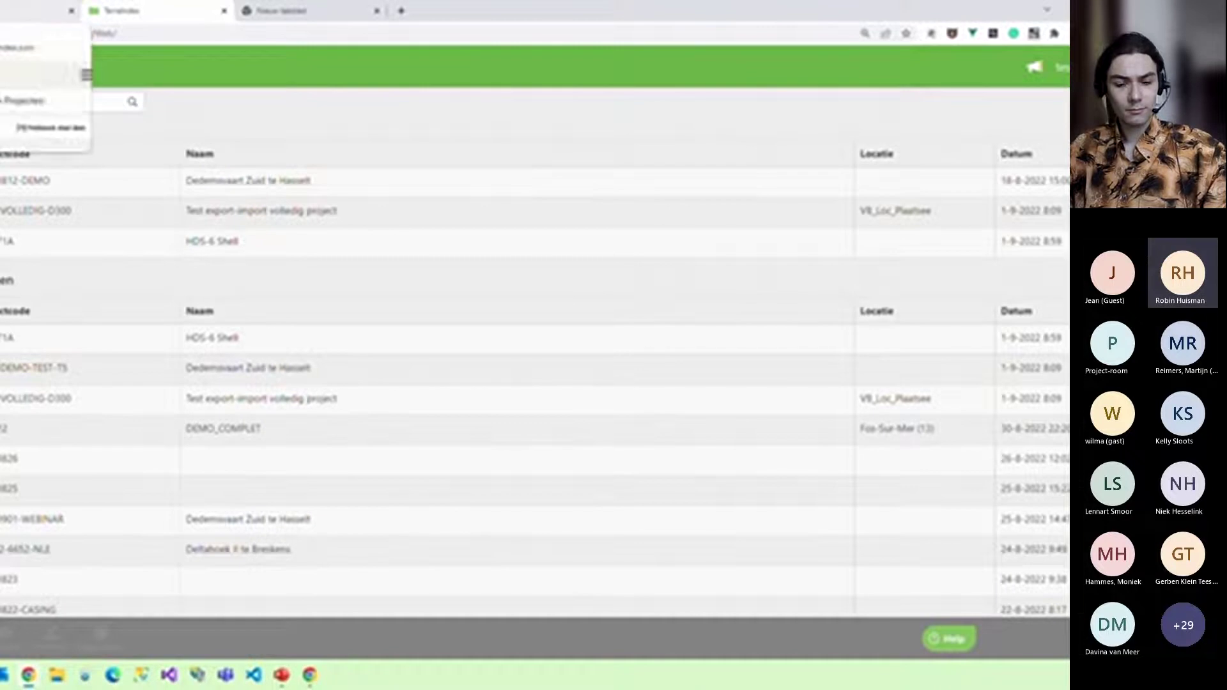
# Open project 179771A in the mobile field app and go to its measurement object J02114
pyautogui.click(38, 11)
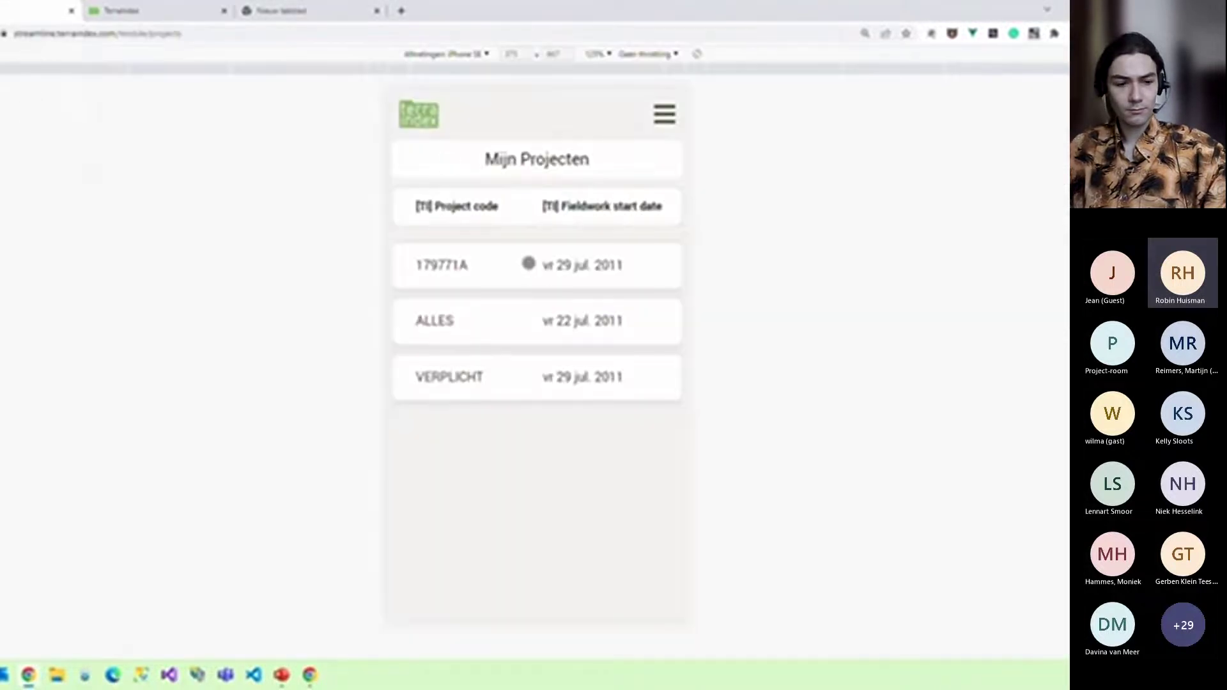
pyautogui.click(528, 263)
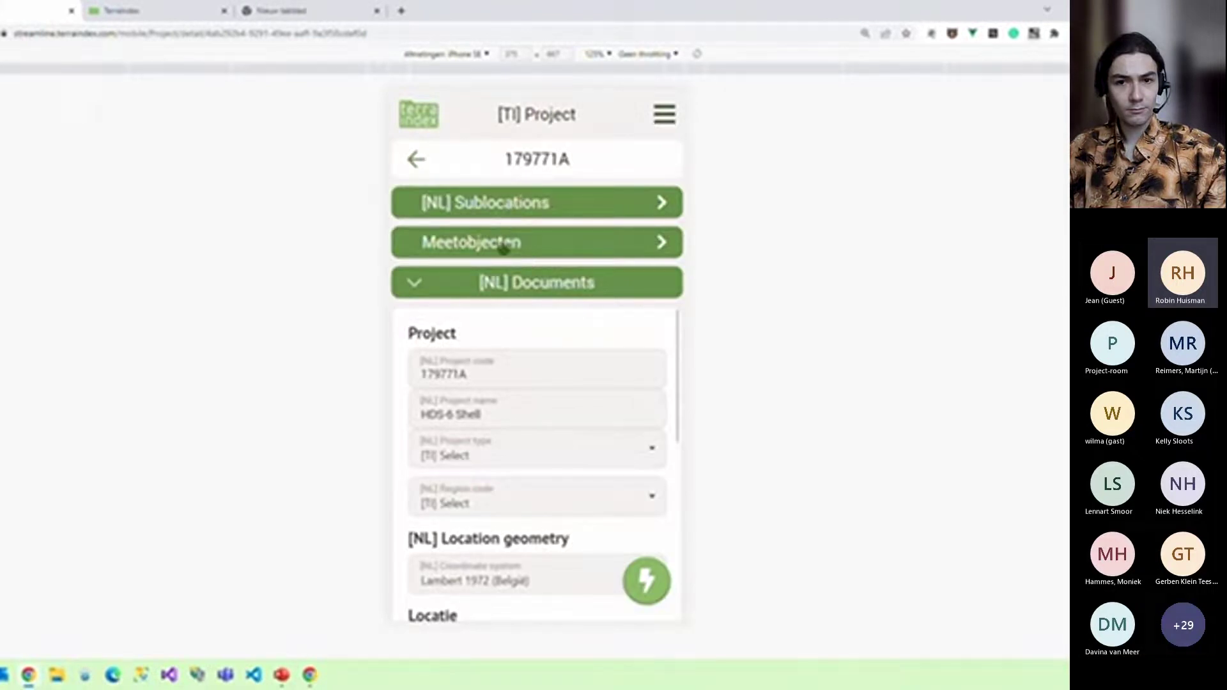
pyautogui.click(508, 245)
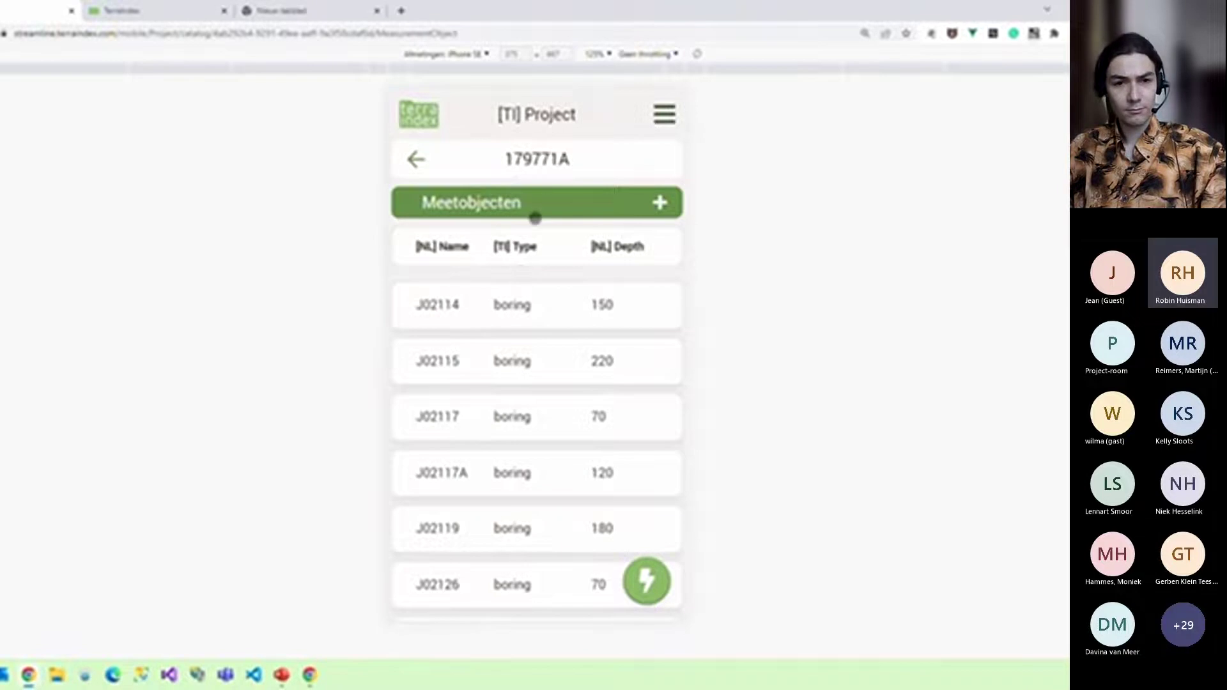
pyautogui.click(515, 318)
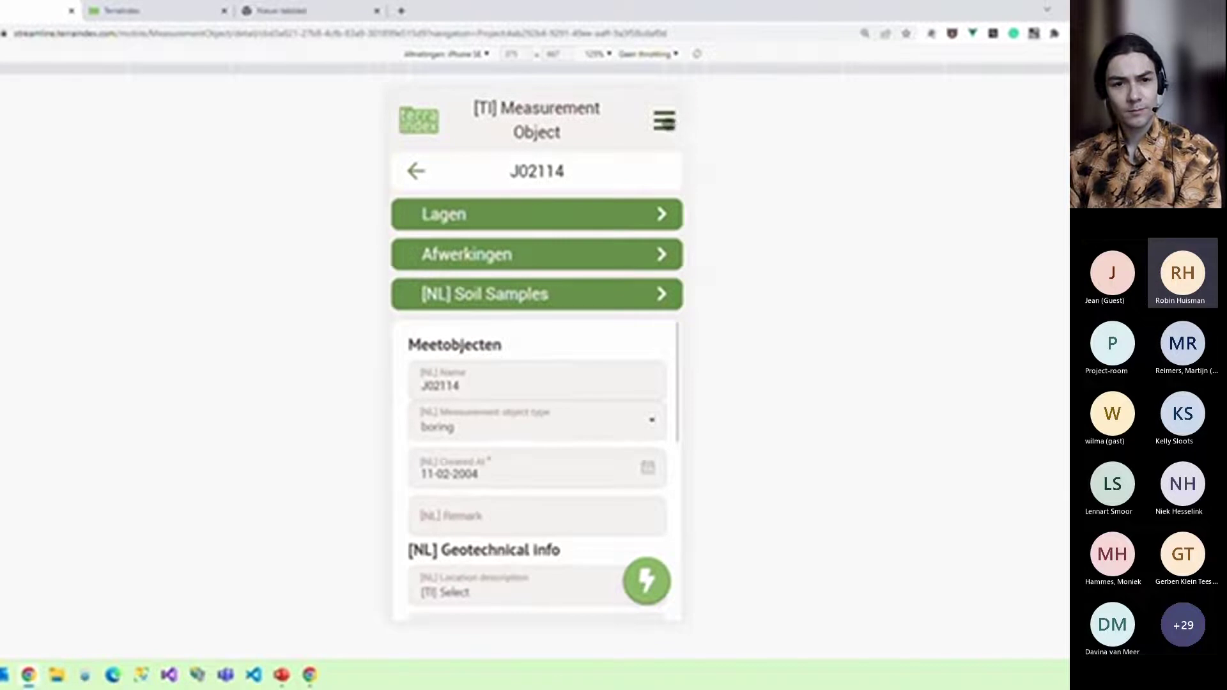
# View the backup option and the available interface languages, leaving both unchanged
pyautogui.click(665, 123)
pyautogui.click(573, 285)
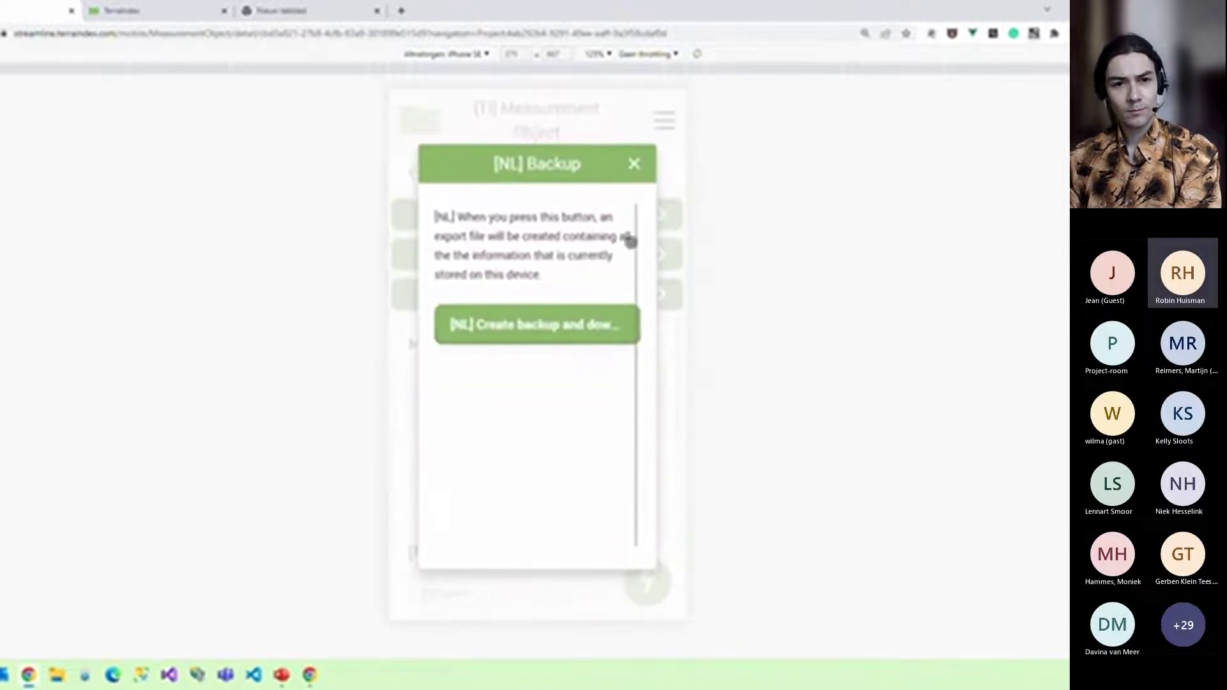
pyautogui.click(637, 162)
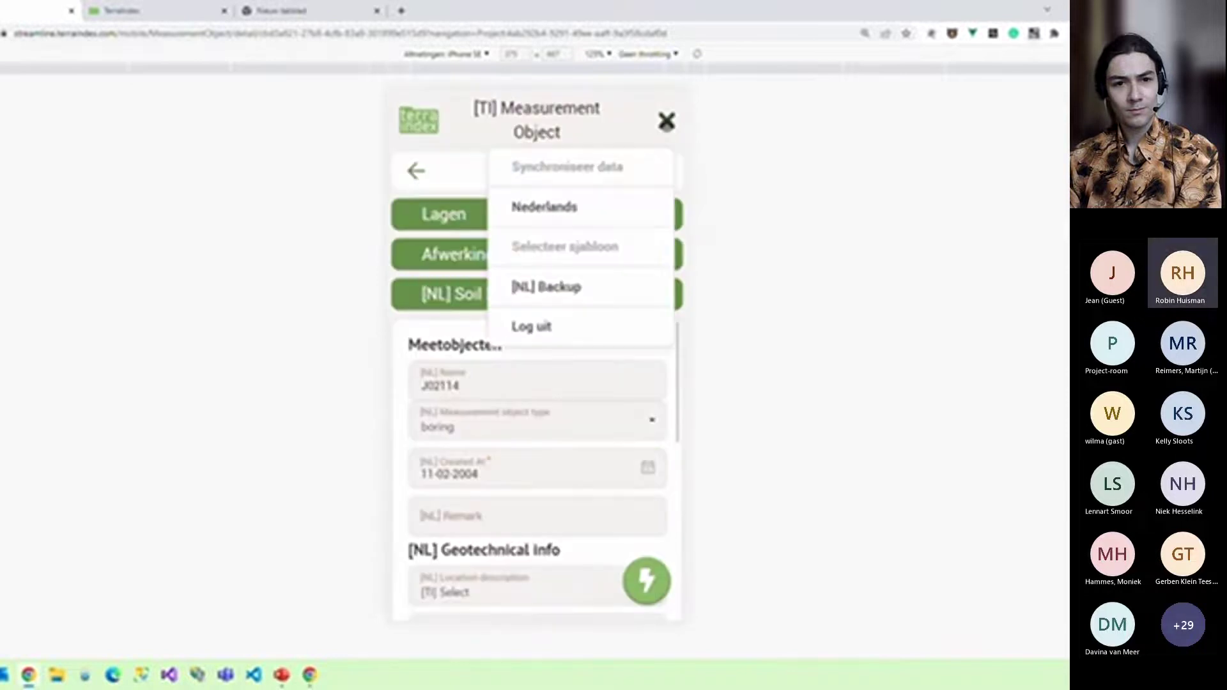
pyautogui.click(536, 234)
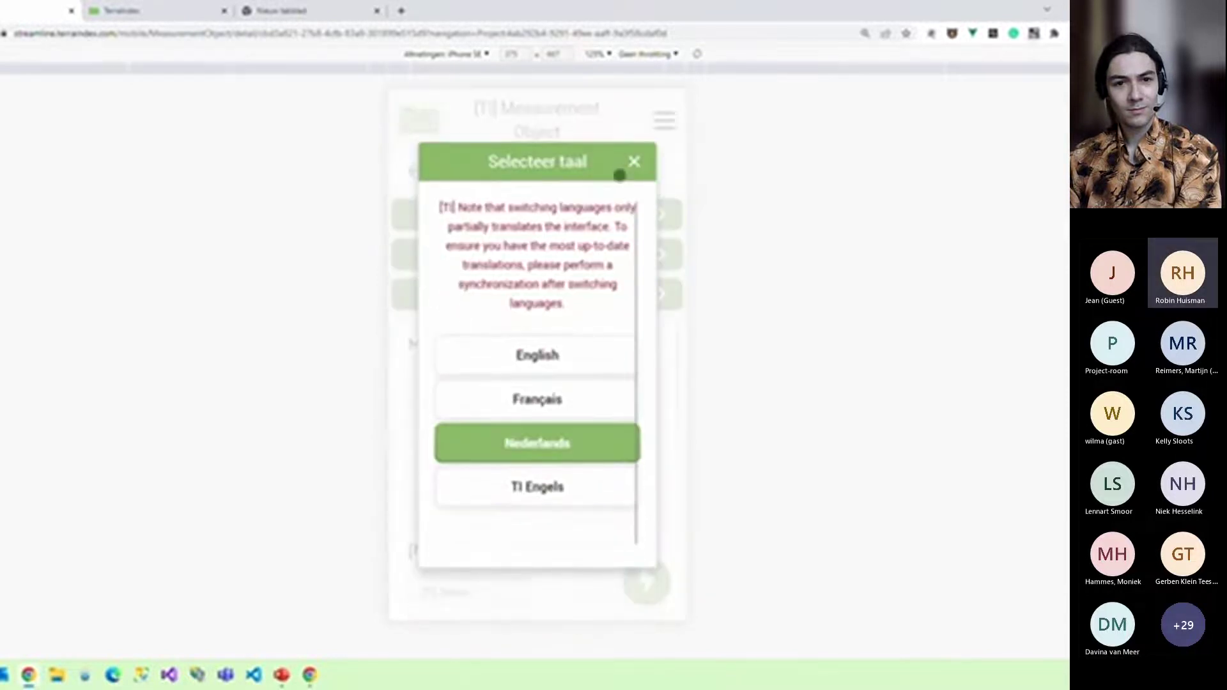
pyautogui.click(636, 163)
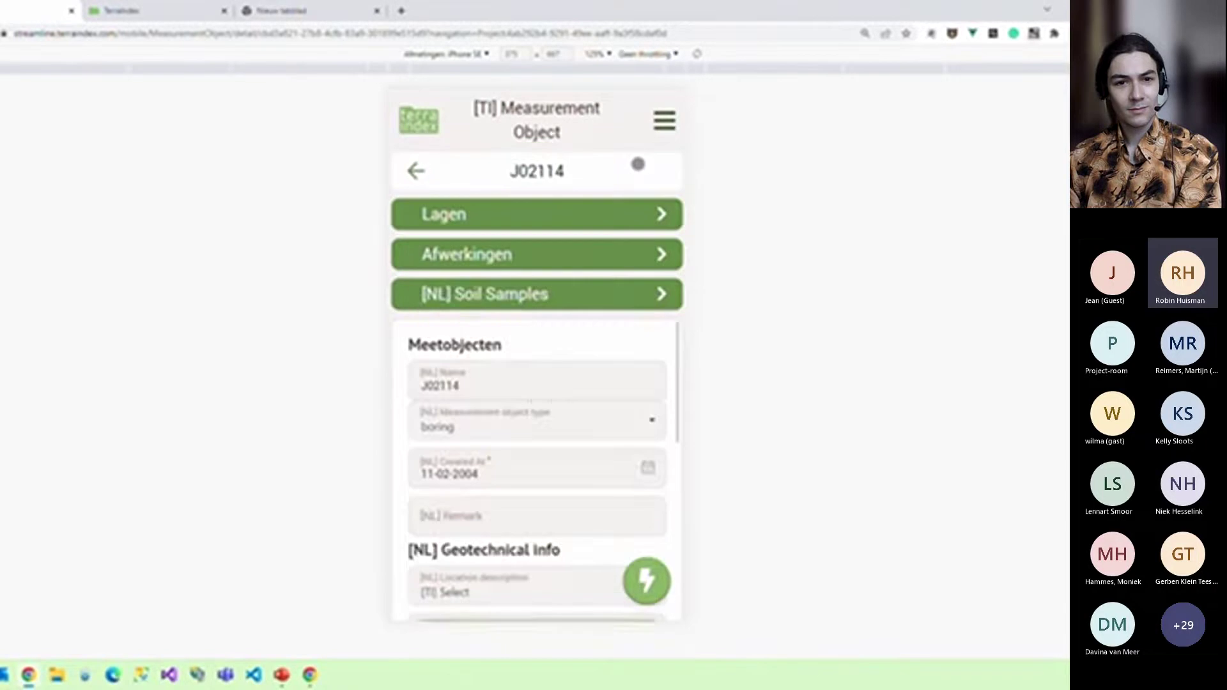
# Set the measurement object type of J02114 to gat
pyautogui.scroll(-1, 551, 391)
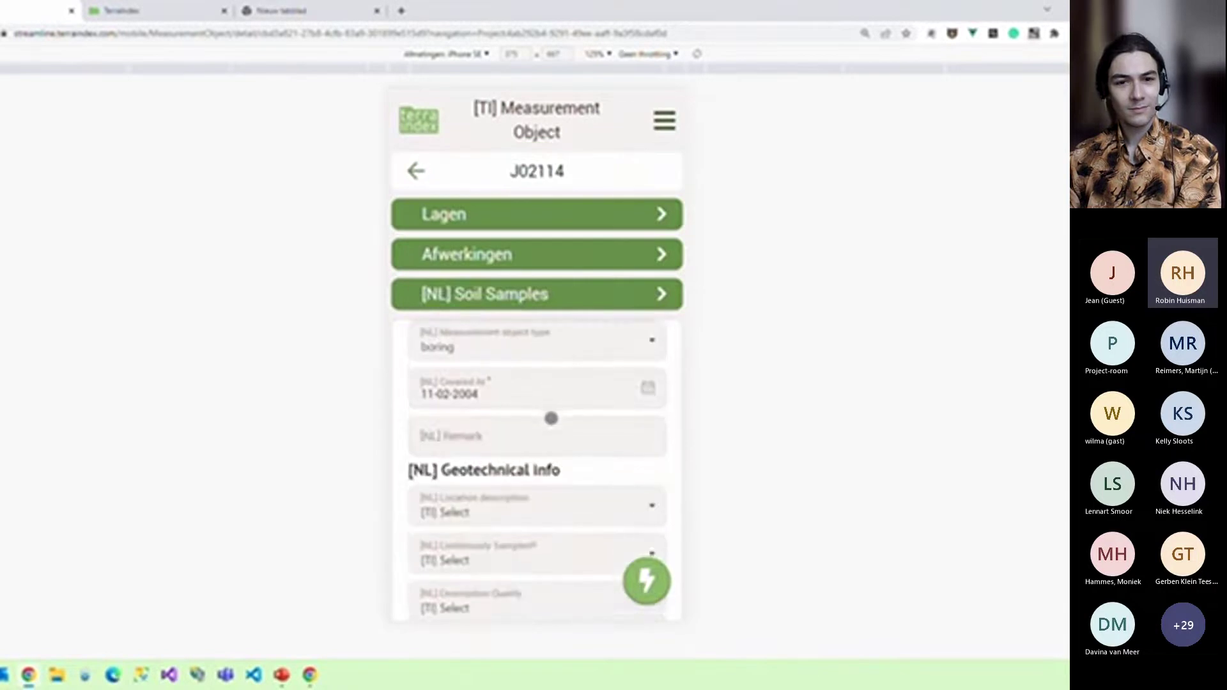
pyautogui.scroll(1, 526, 476)
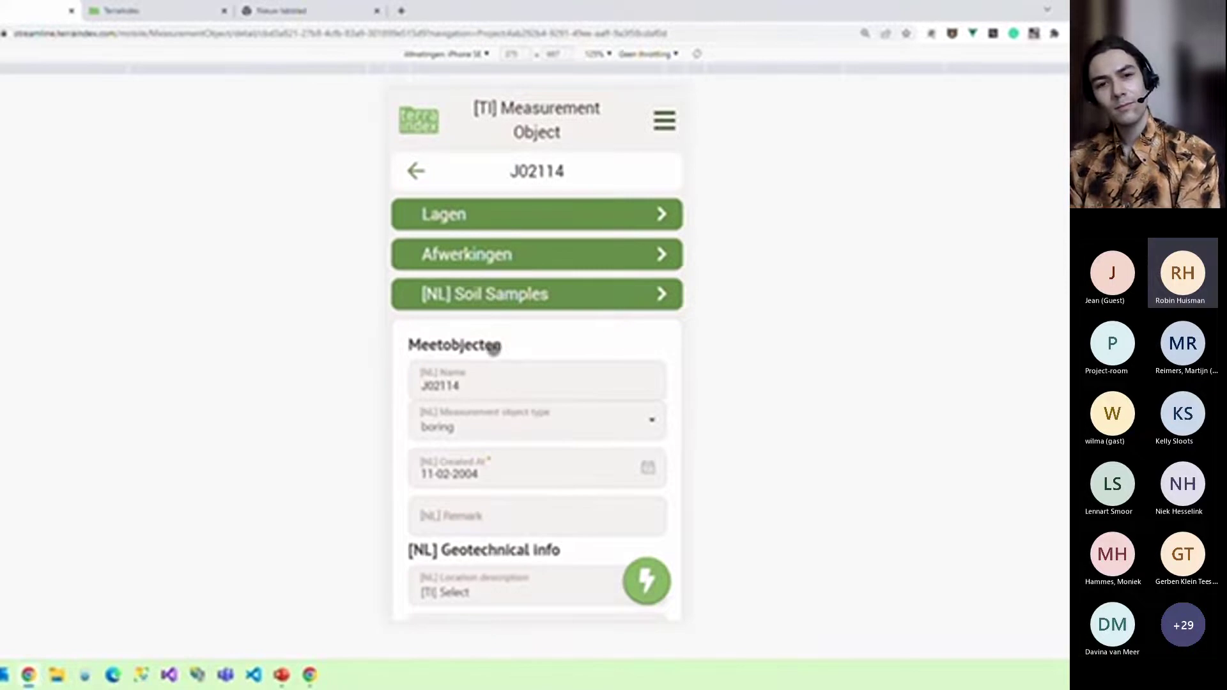
pyautogui.scroll(-2, 494, 358)
pyautogui.scroll(-2, 520, 454)
pyautogui.scroll(4, 520, 470)
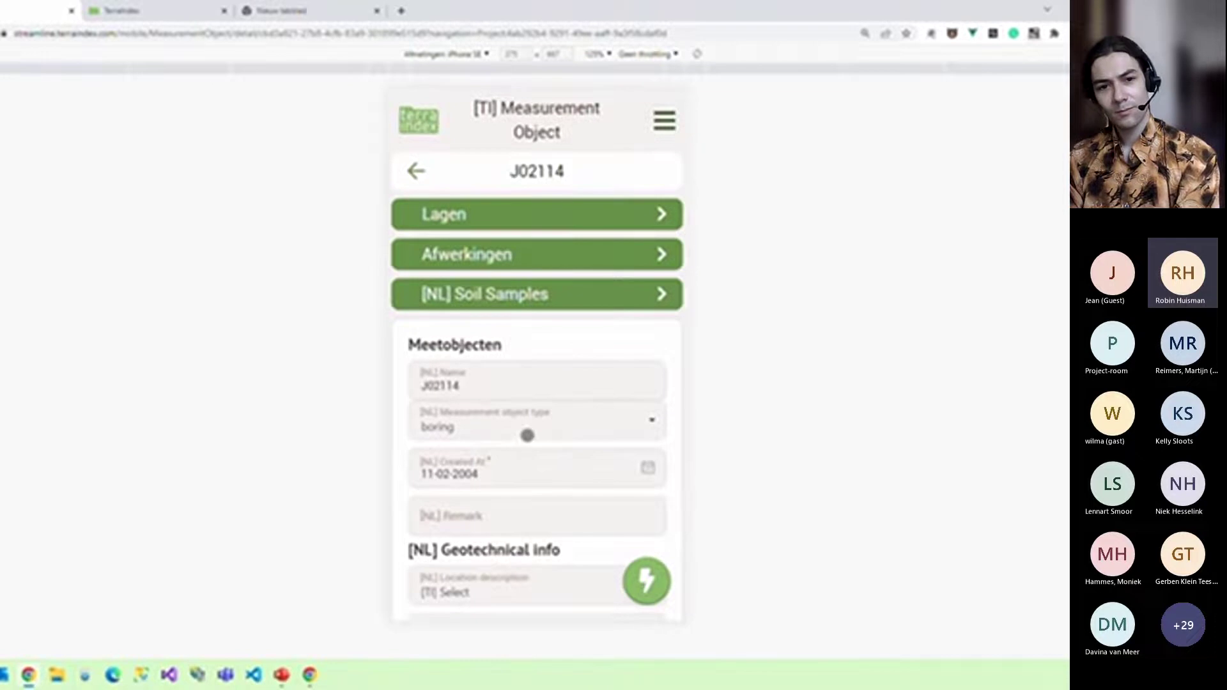
pyautogui.click(540, 425)
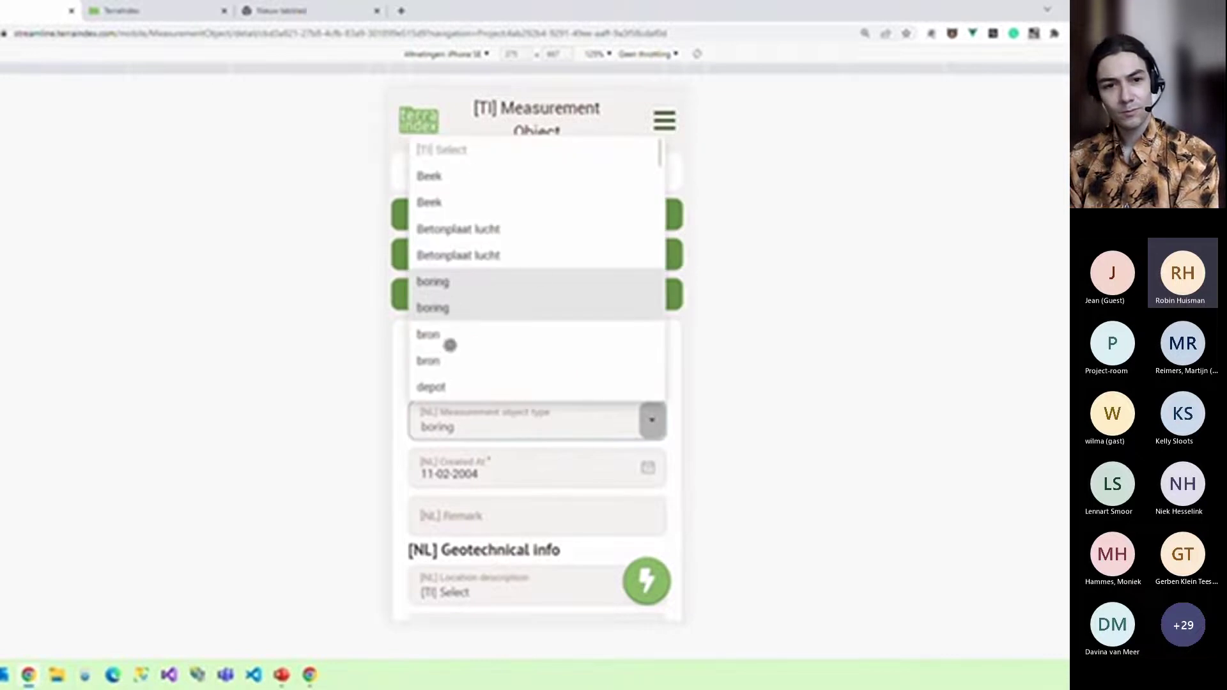
pyautogui.scroll(-8, 450, 345)
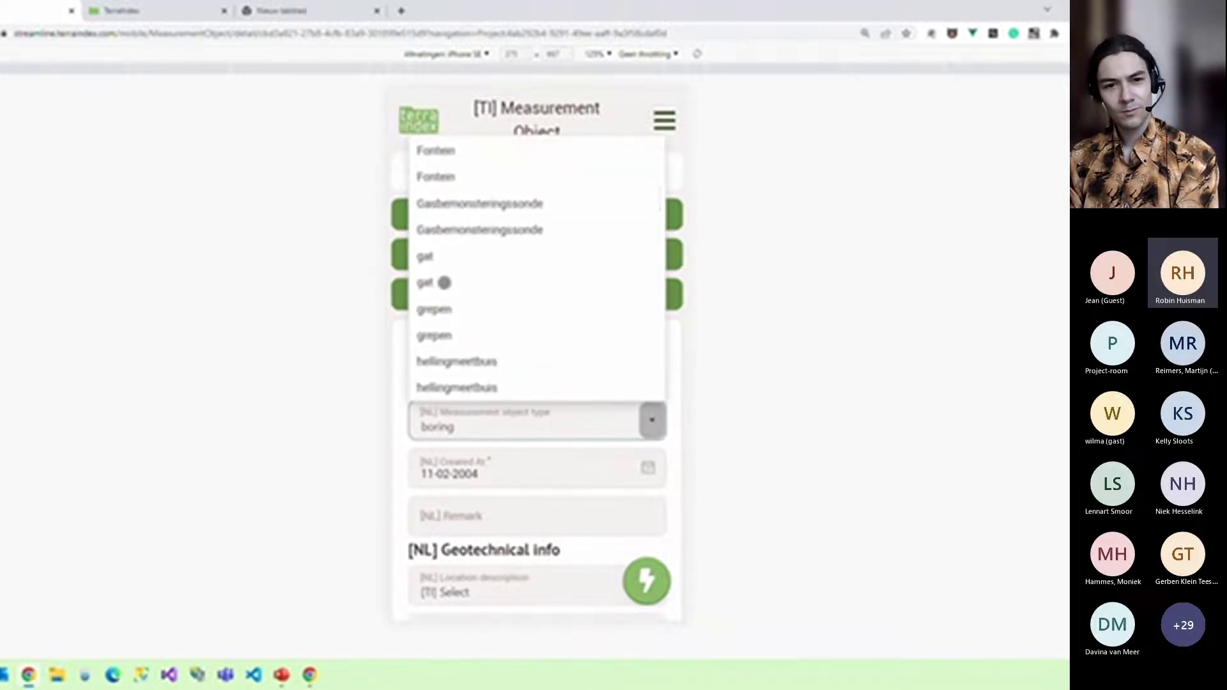
pyautogui.click(444, 283)
pyautogui.scroll(-4, 588, 470)
pyautogui.scroll(3, 579, 472)
pyautogui.scroll(-4, 579, 471)
pyautogui.scroll(6, 578, 472)
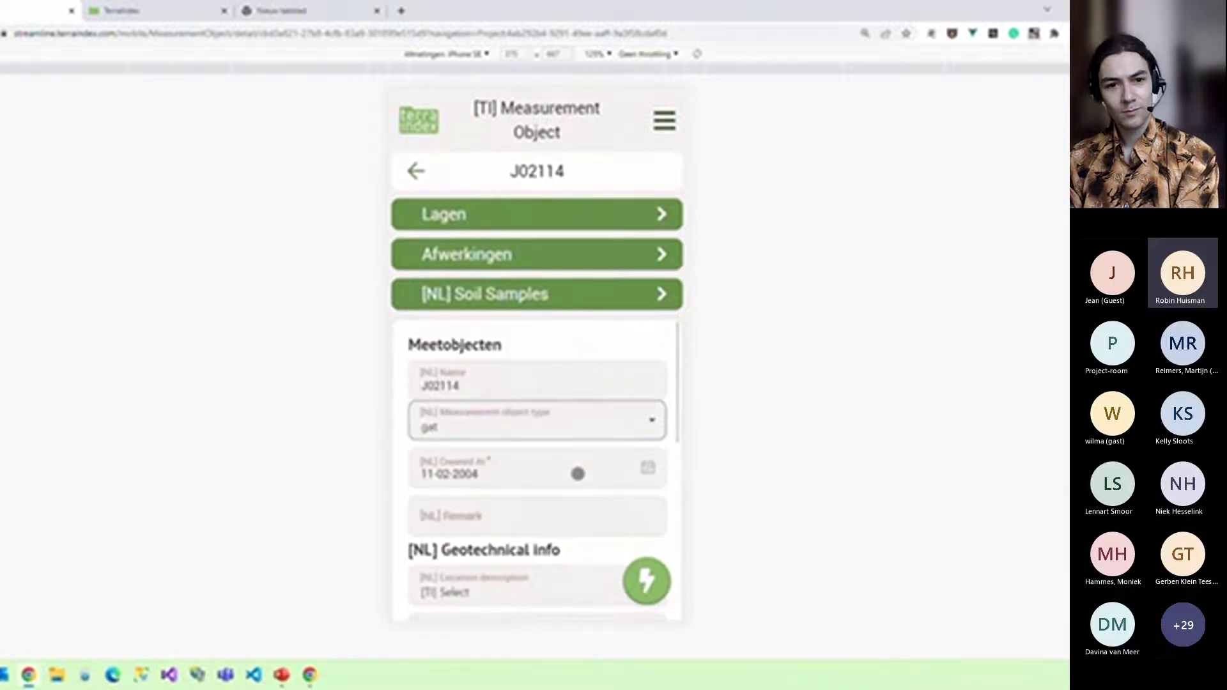
# Examine the geotechnical info, depth and ground level fields in the form of measurement object J02114
pyautogui.scroll(-5, 578, 474)
pyautogui.scroll(-2, 578, 473)
pyautogui.scroll(-2, 577, 474)
pyautogui.scroll(8, 579, 476)
pyautogui.scroll(-2, 581, 481)
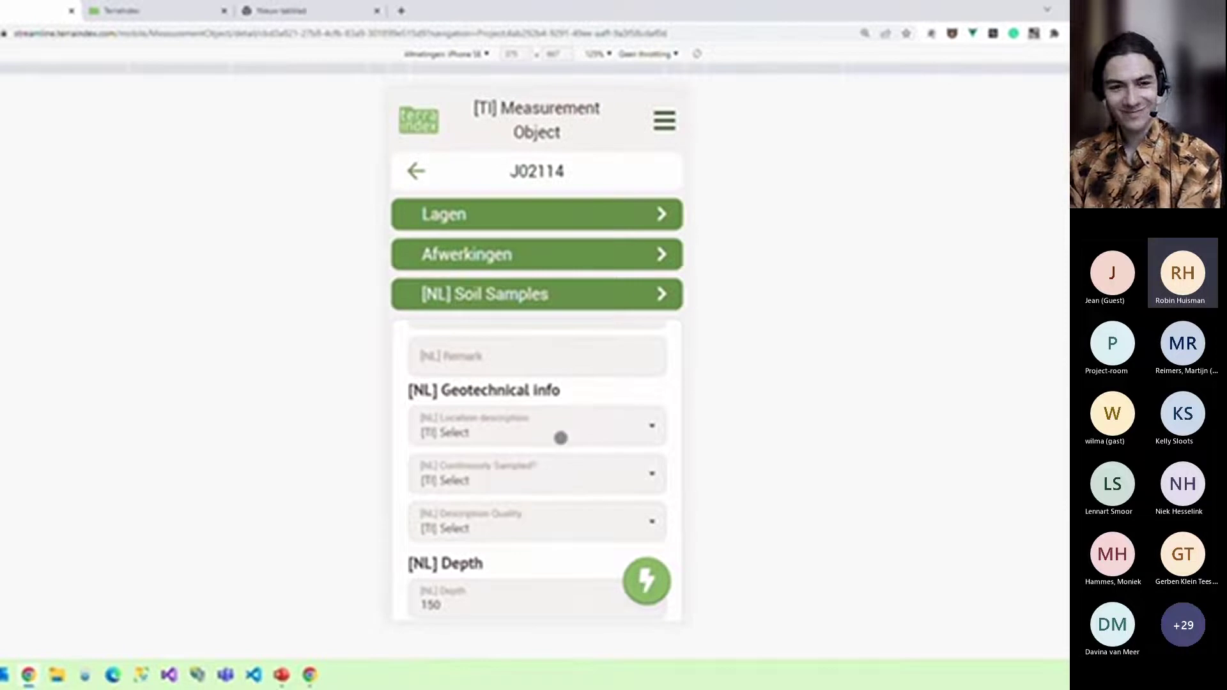
pyautogui.scroll(-1, 559, 439)
pyautogui.scroll(3, 574, 424)
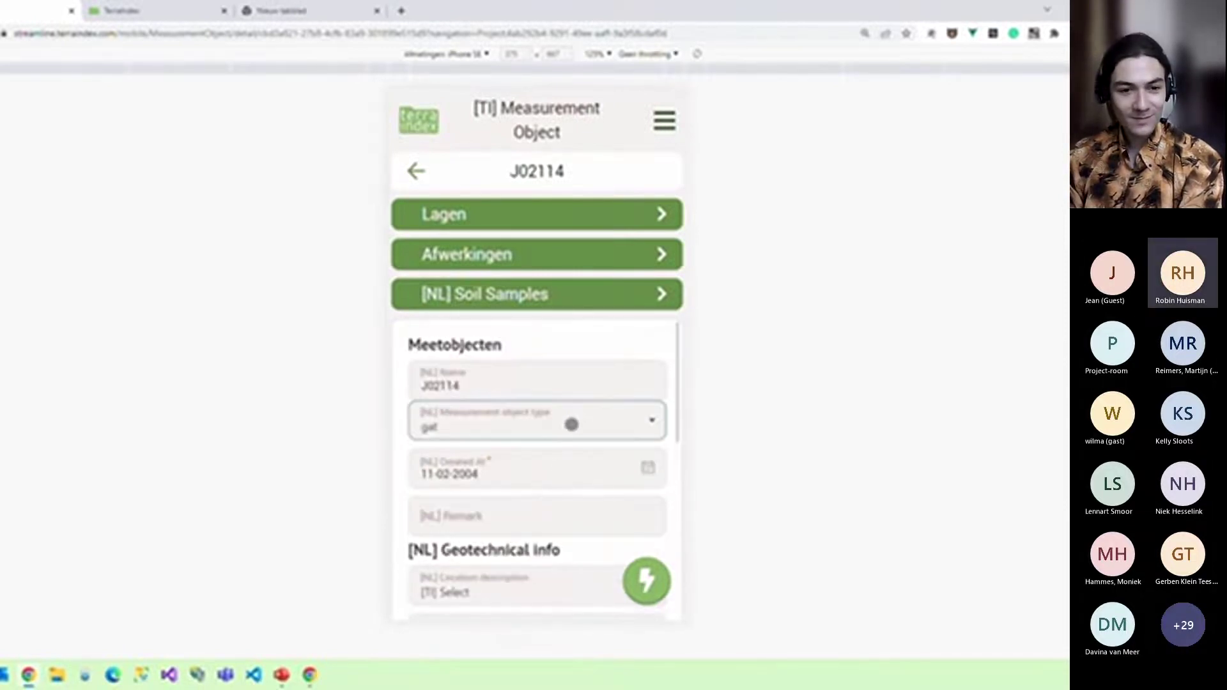
pyautogui.scroll(-2, 560, 475)
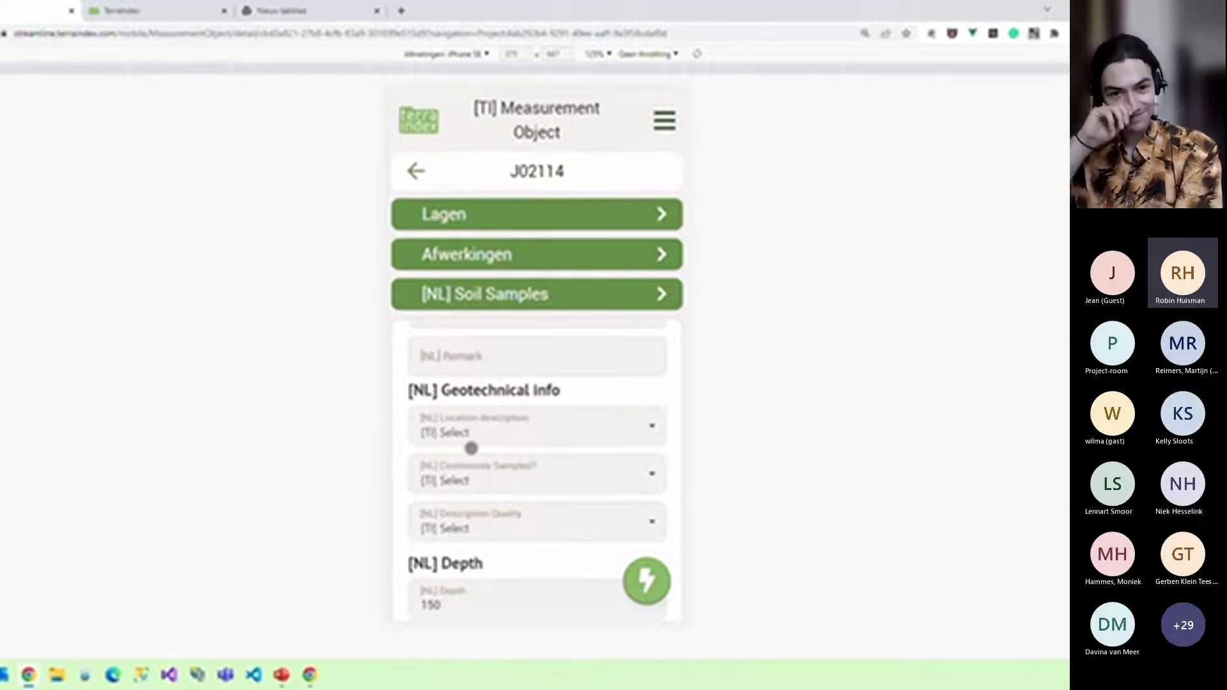
pyautogui.scroll(-3, 471, 448)
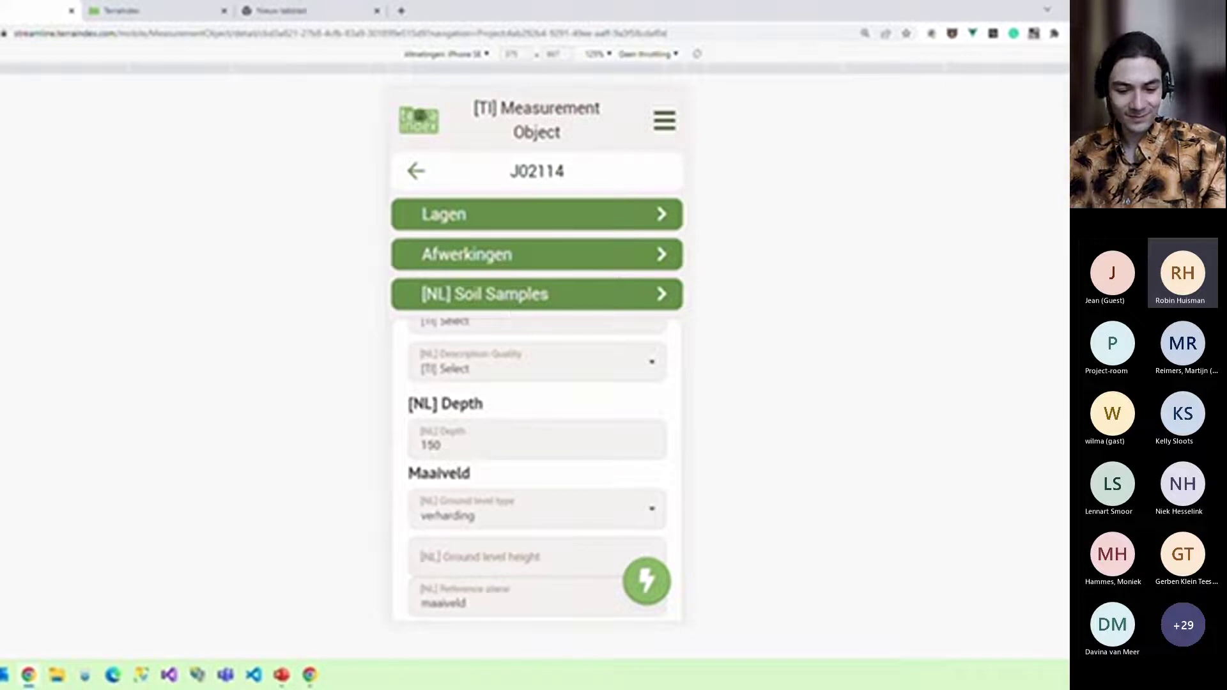
# Return to the project list and switch the form template to Milieutechnisch
pyautogui.click(407, 112)
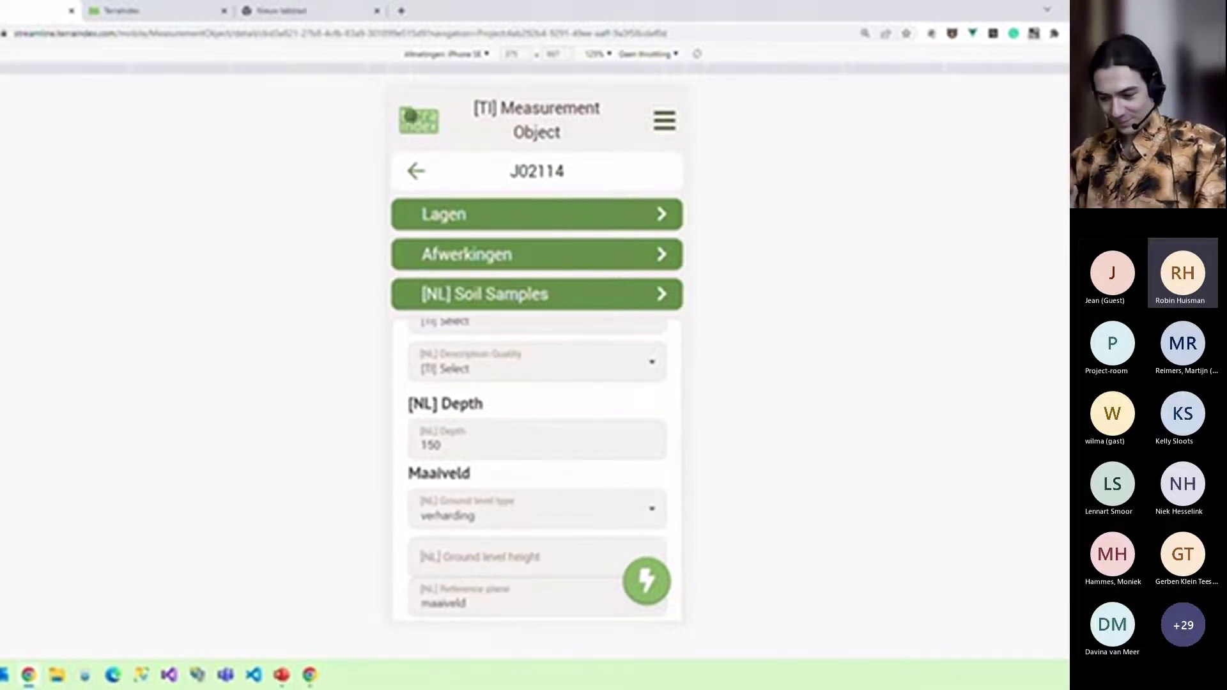
pyautogui.click(664, 114)
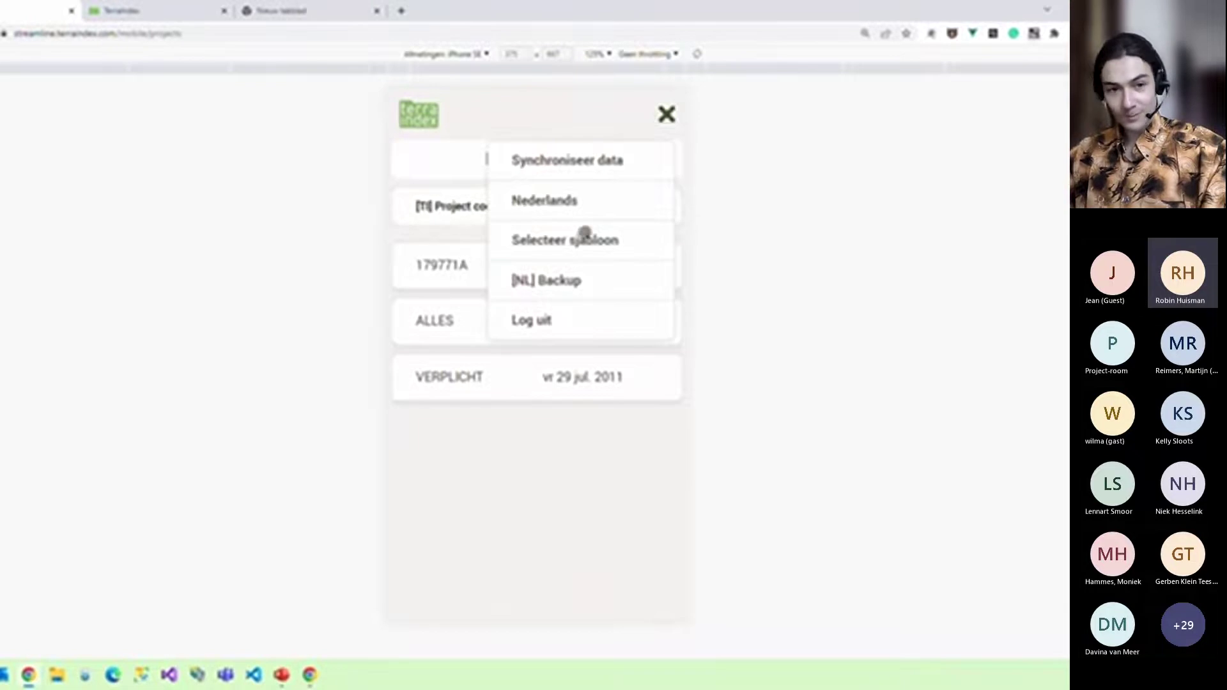
pyautogui.click(582, 238)
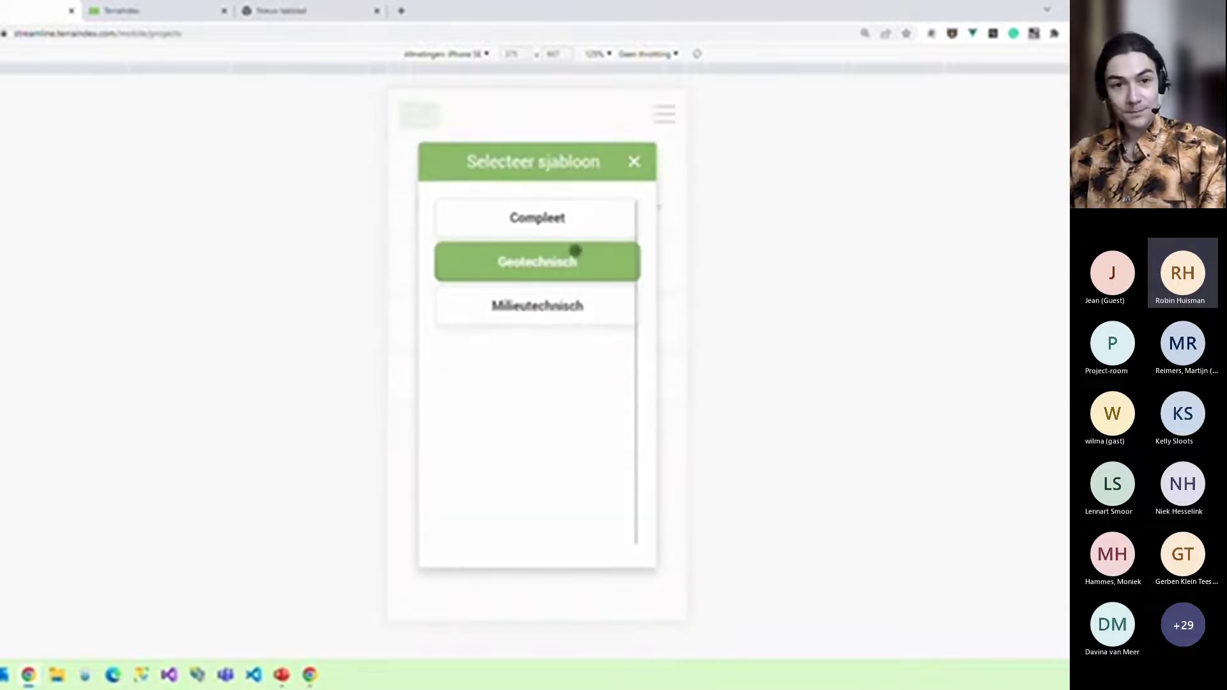
pyautogui.click(520, 305)
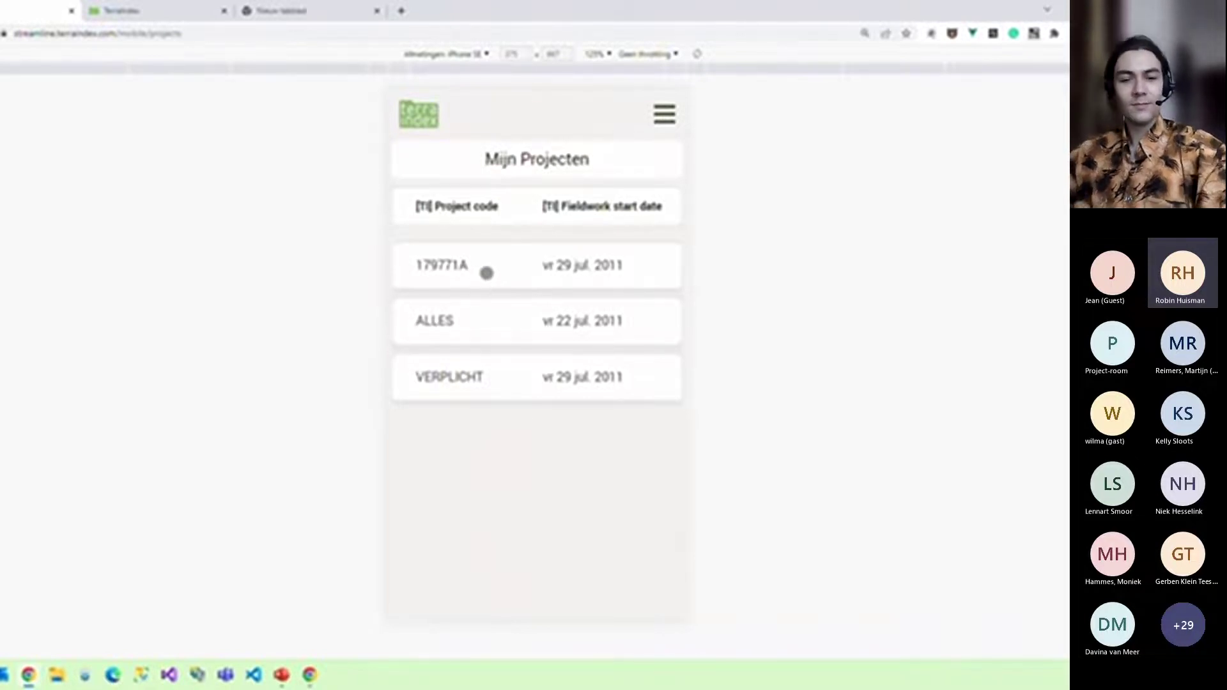
# Reopen measurement object J02114 in project 179771A and review its sections and fields under the current template
pyautogui.click(484, 272)
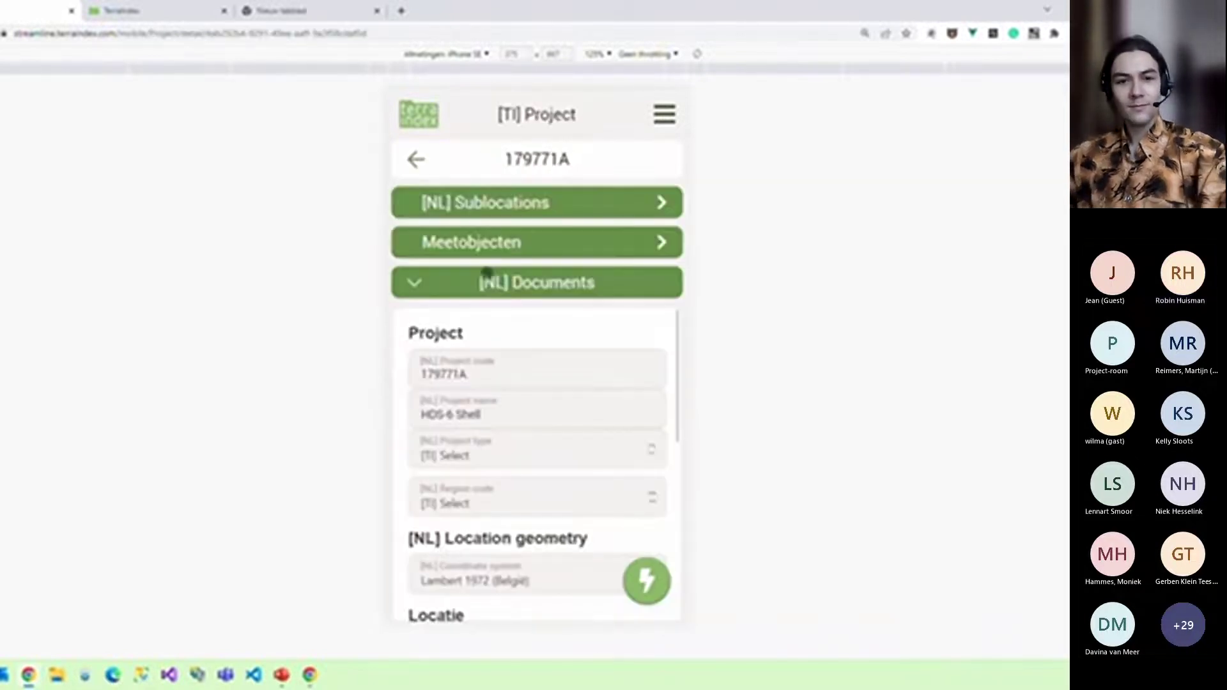
pyautogui.click(508, 240)
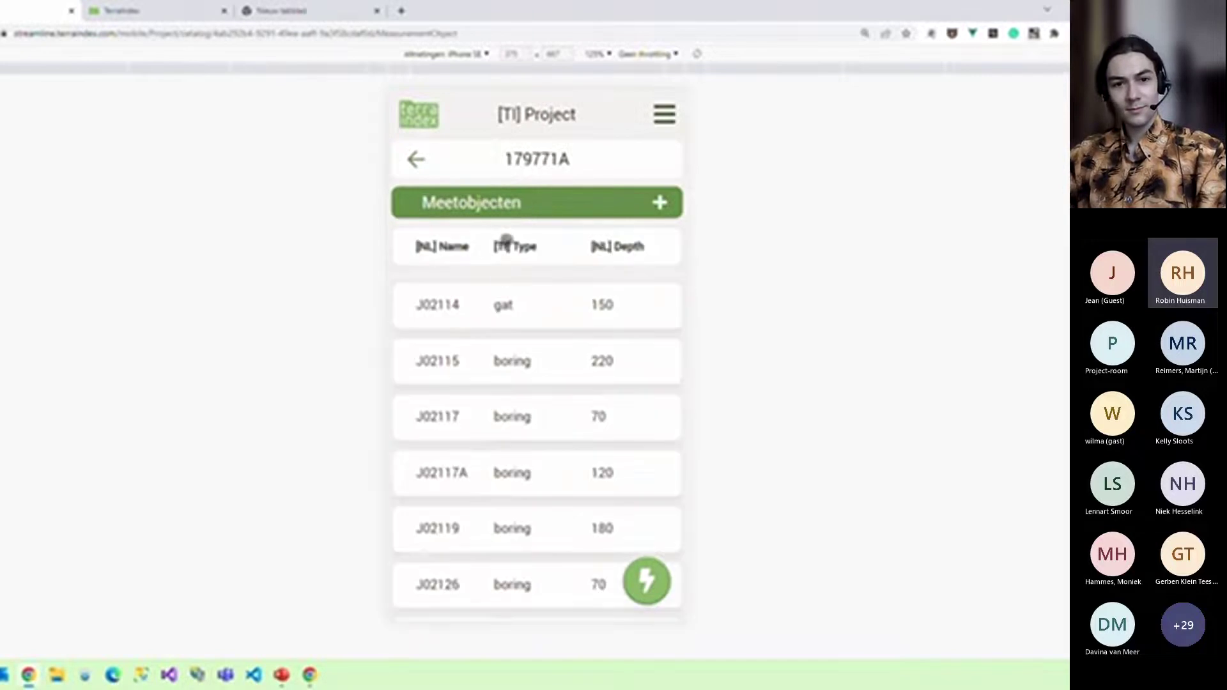
pyautogui.click(525, 308)
pyautogui.scroll(-5, 537, 406)
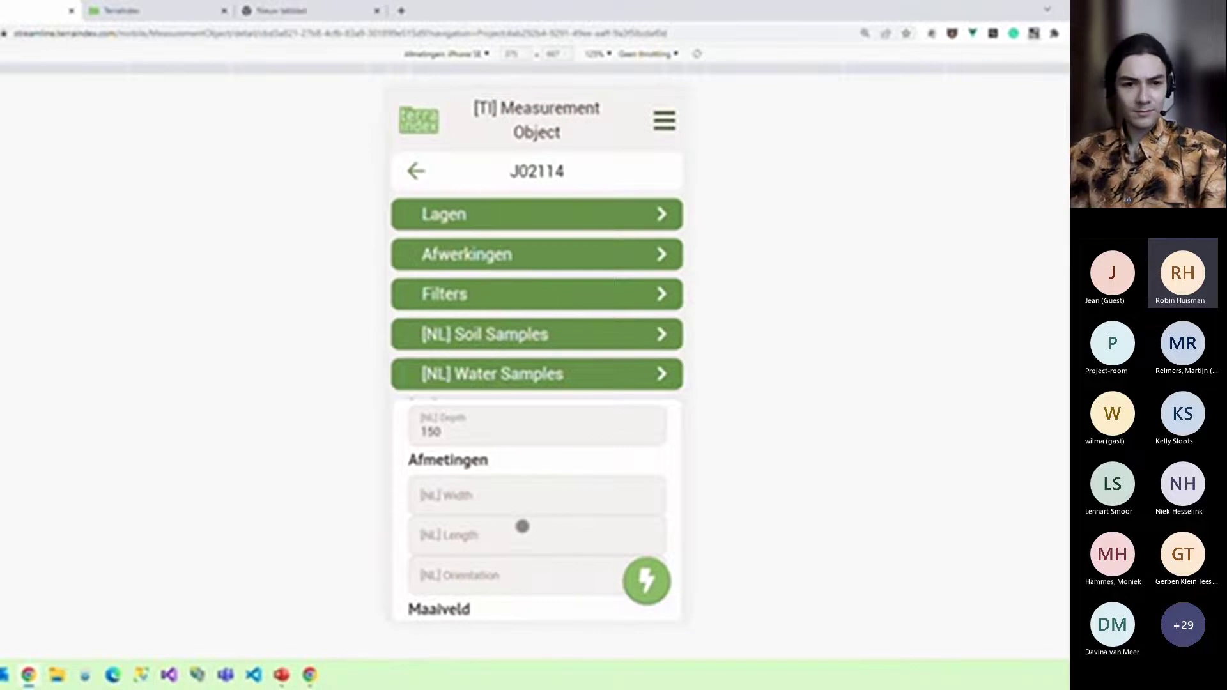
pyautogui.scroll(5, 522, 526)
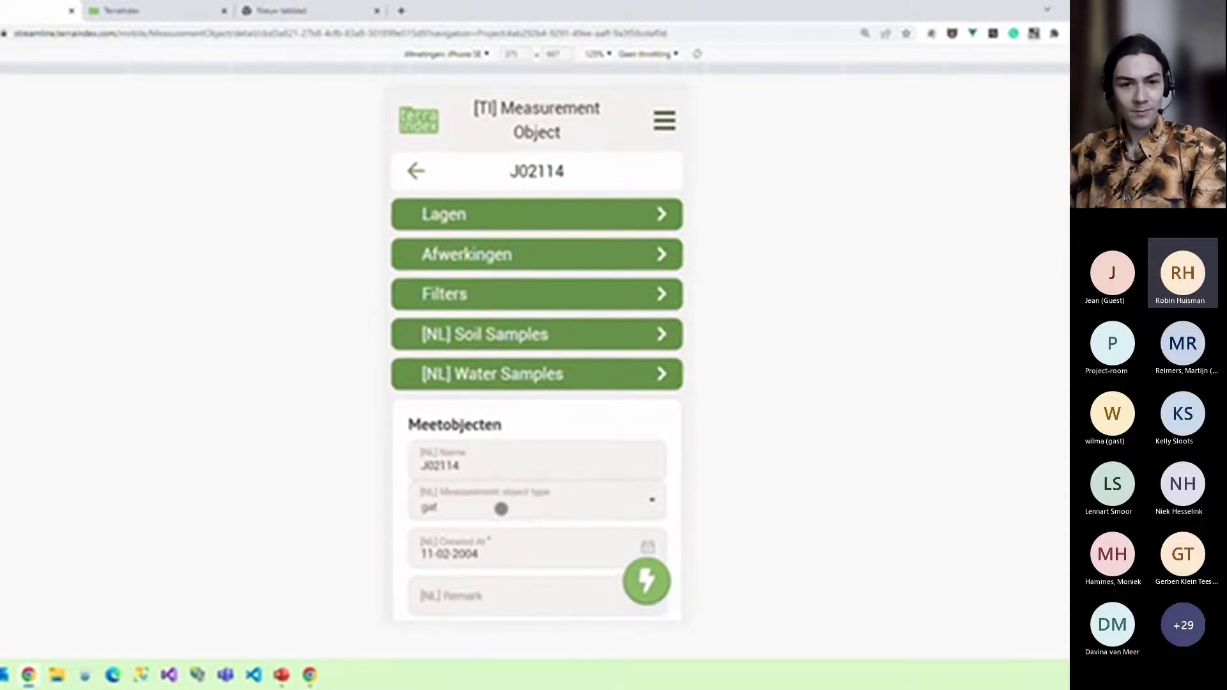
# Set the measurement object type of J02114 to boring and review the form's depth and ground level fields
pyautogui.click(501, 508)
pyautogui.scroll(5, 496, 380)
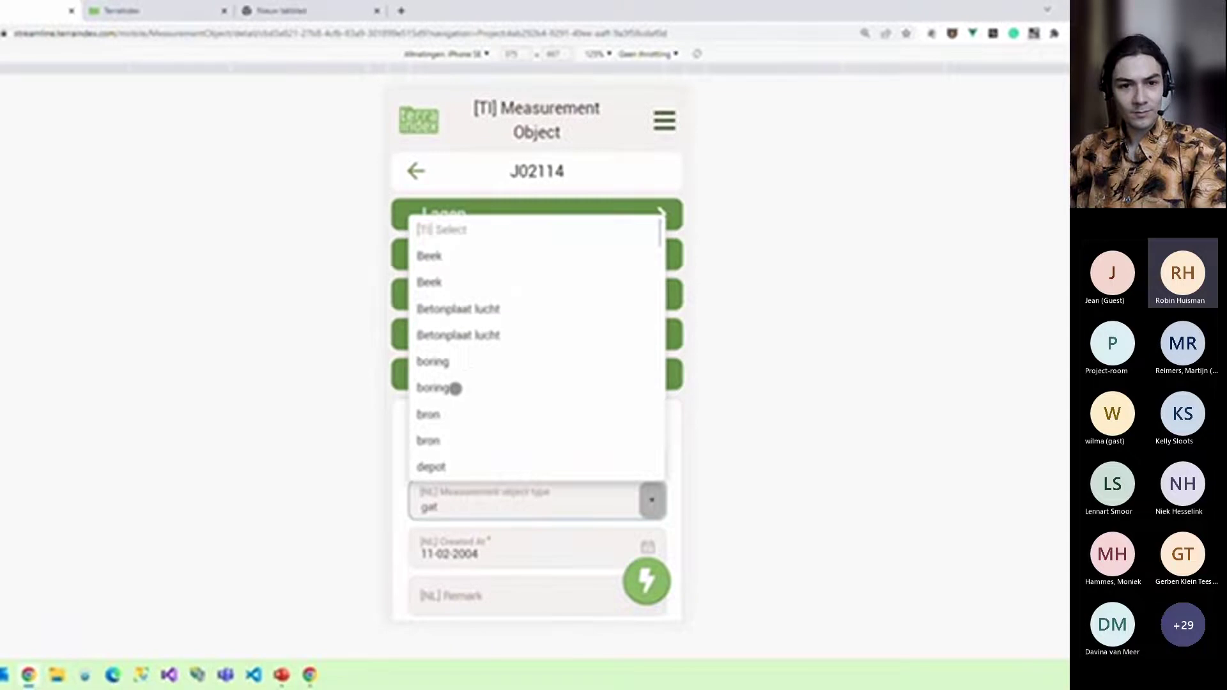
pyautogui.click(456, 388)
pyautogui.scroll(-3, 508, 527)
pyautogui.scroll(-2, 504, 516)
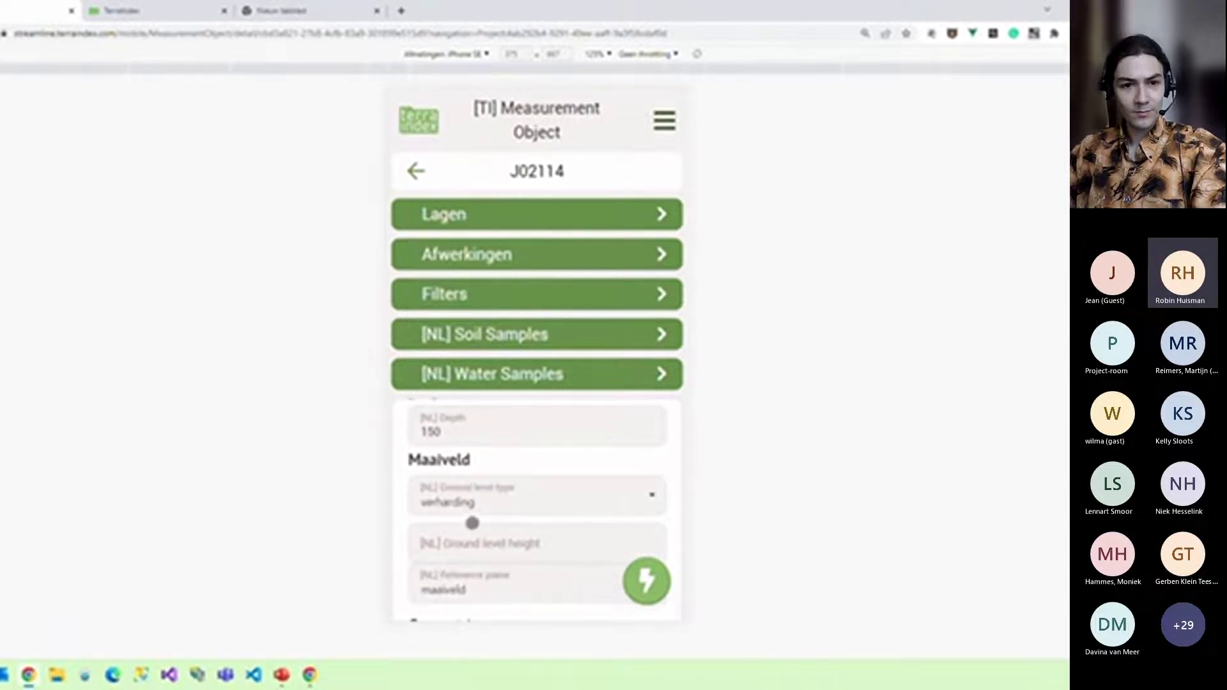
pyautogui.scroll(5, 472, 523)
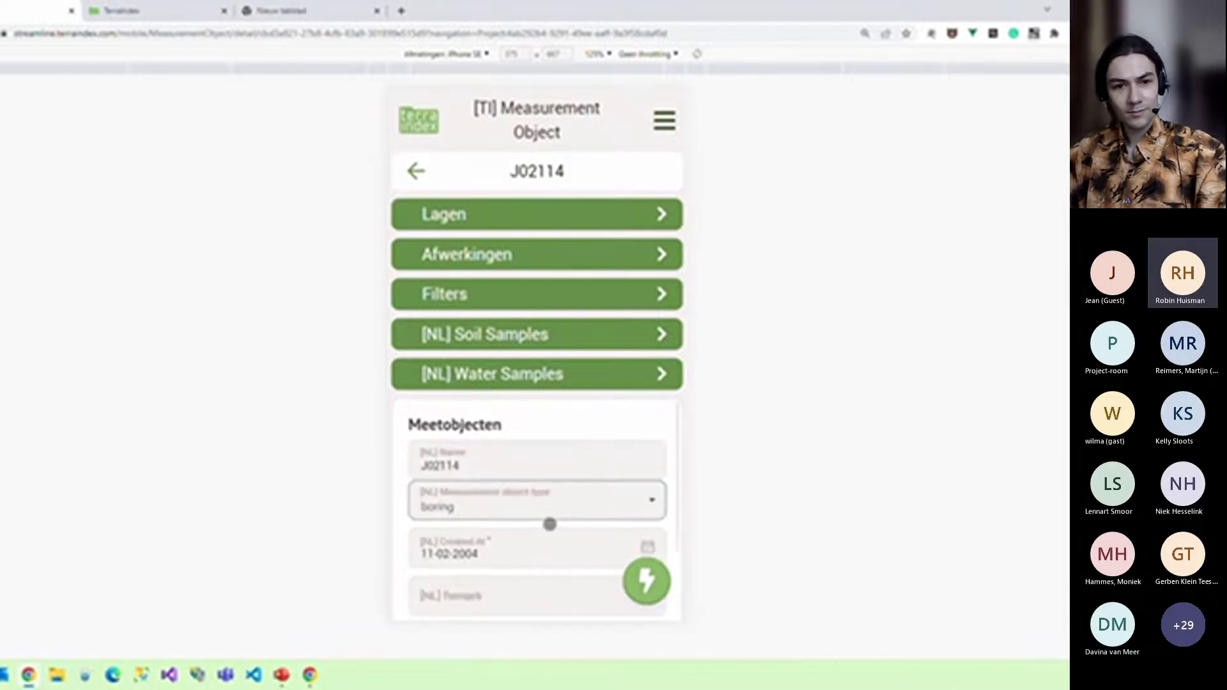
# Open soil sample 1 from the soil samples of measurement object J02114
pyautogui.scroll(-5, 550, 524)
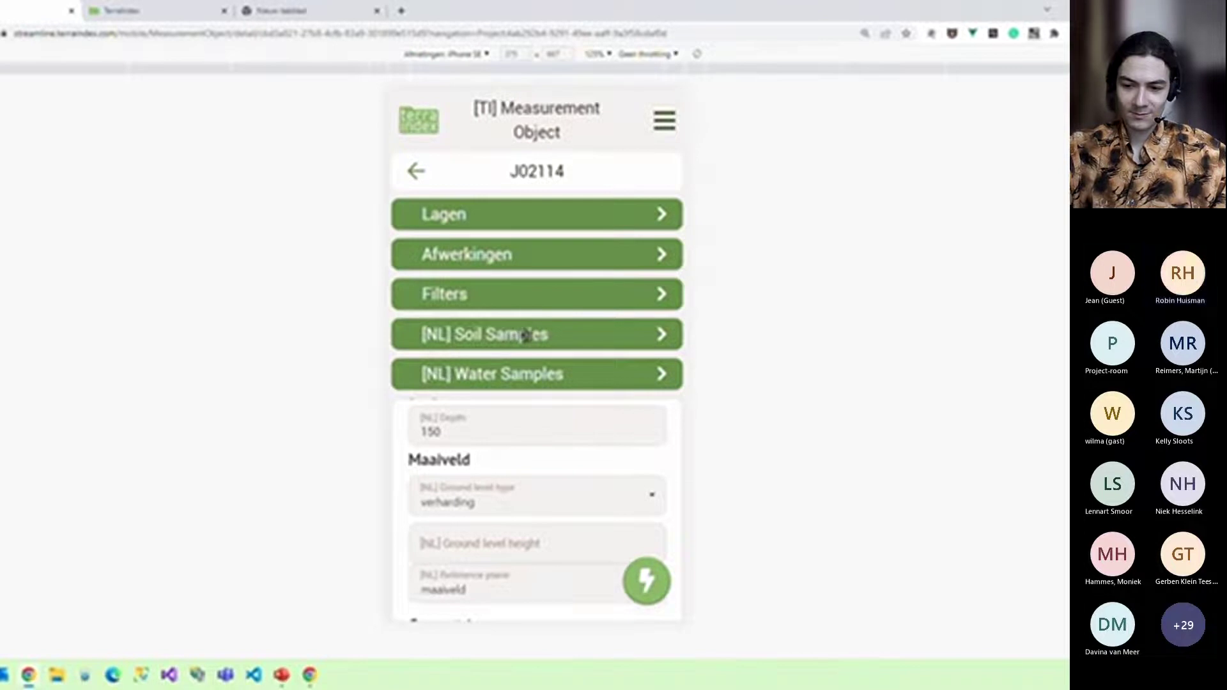
pyautogui.click(525, 336)
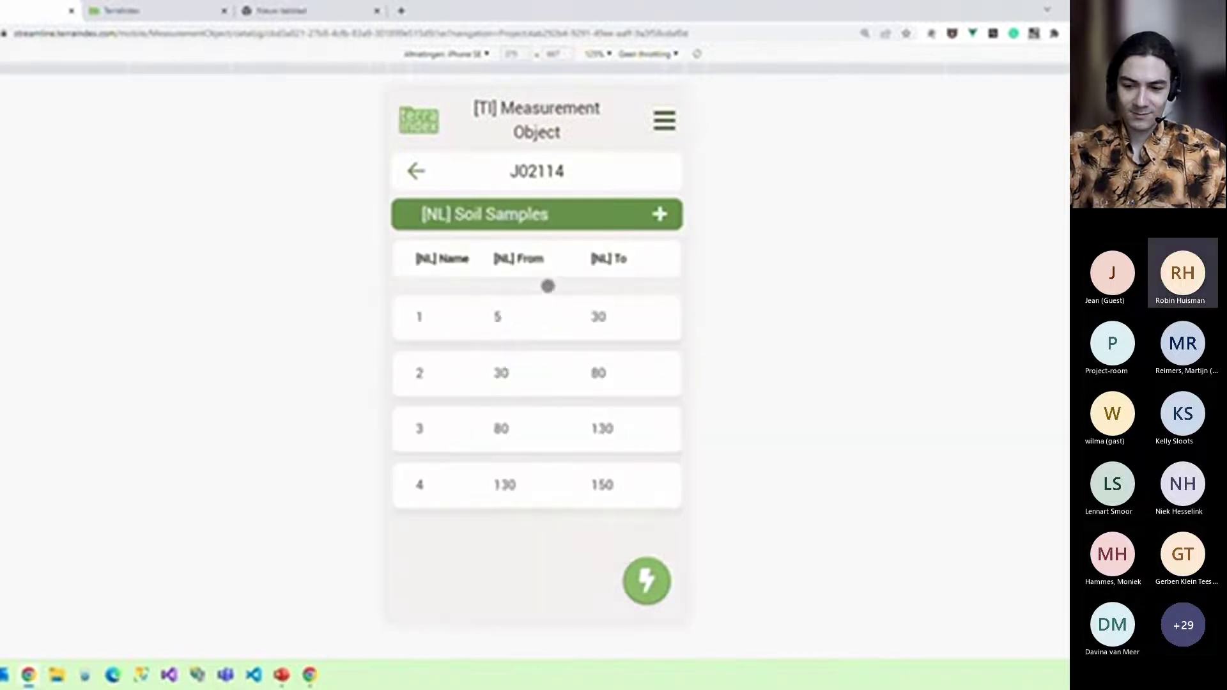
pyautogui.click(524, 317)
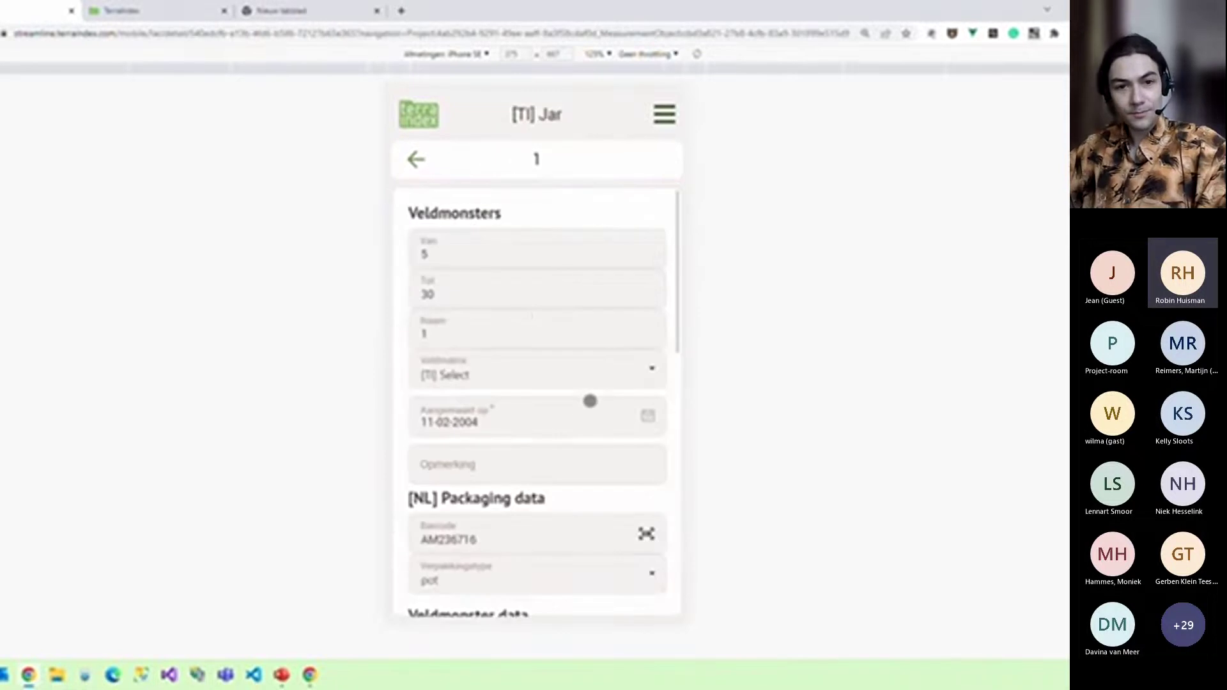
# Clear the barcode in the packaging data of soil sample 1
pyautogui.click(525, 543)
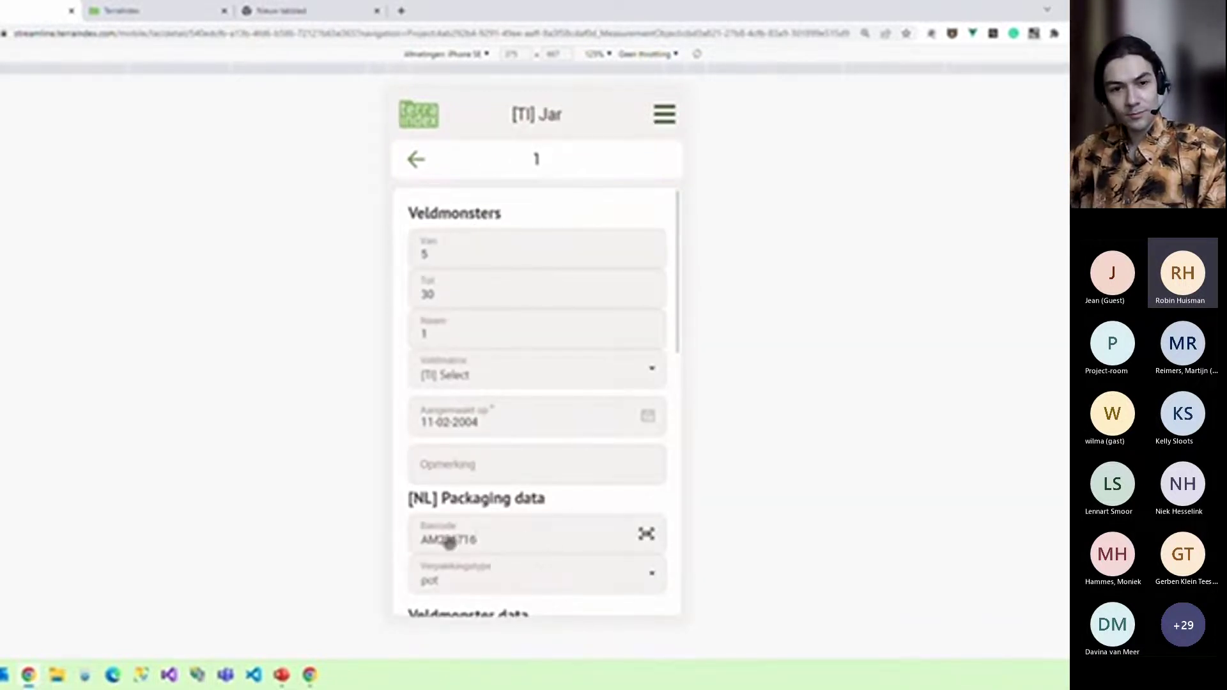
pyautogui.hotkey('ctrl', 'a')
pyautogui.press('BackSpace')
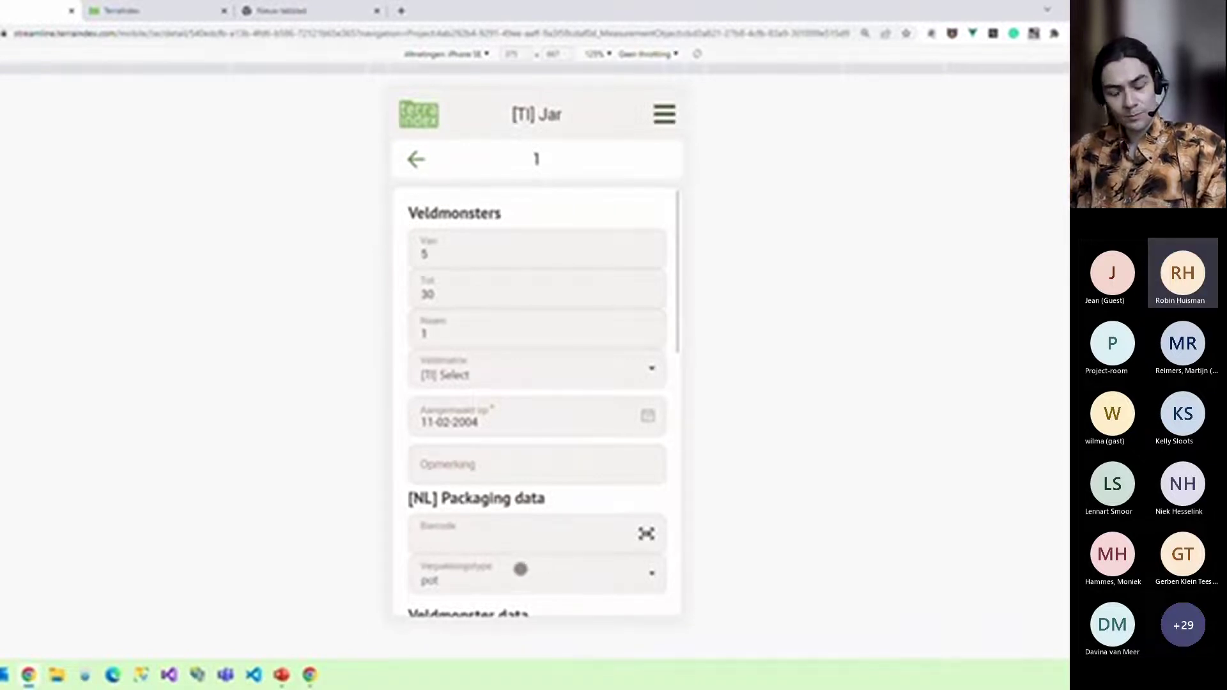
pyautogui.scroll(-3, 461, 497)
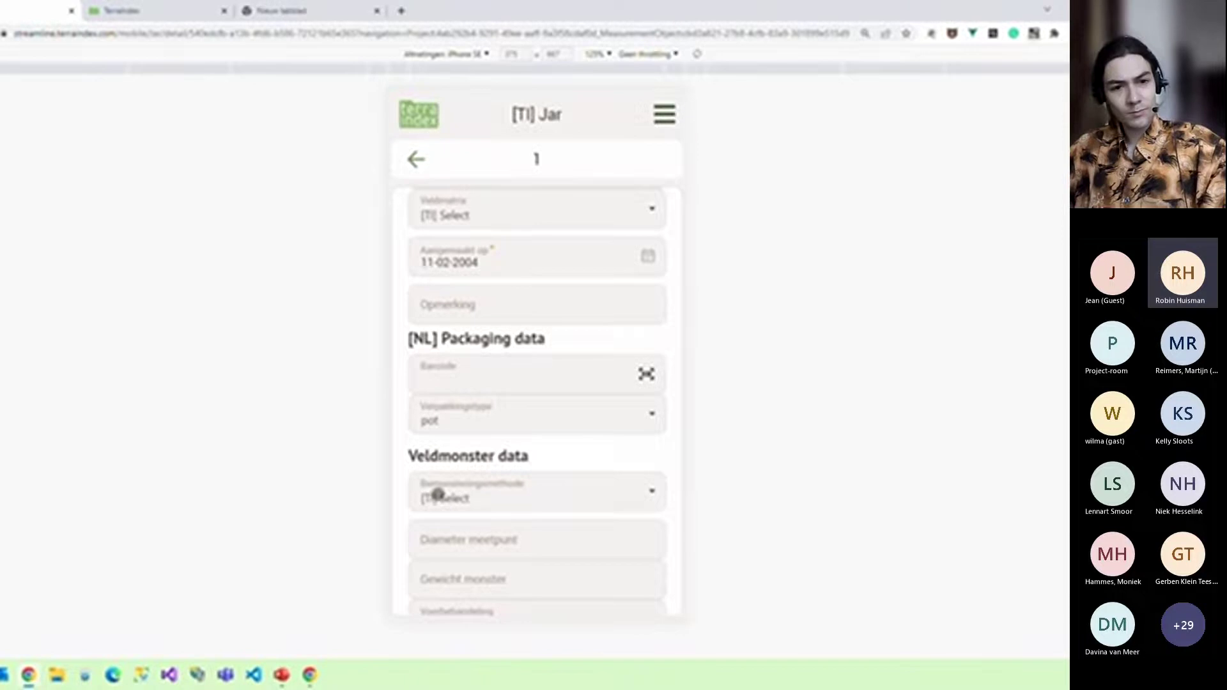
pyautogui.scroll(1, 438, 494)
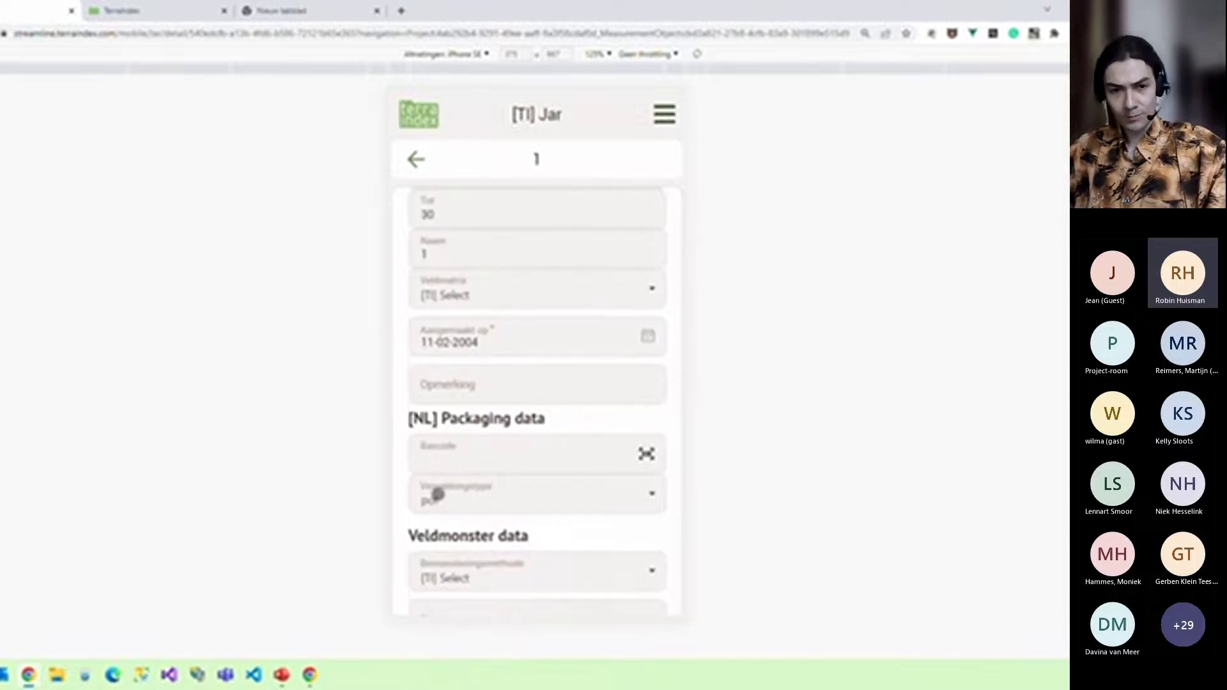
pyautogui.click(463, 455)
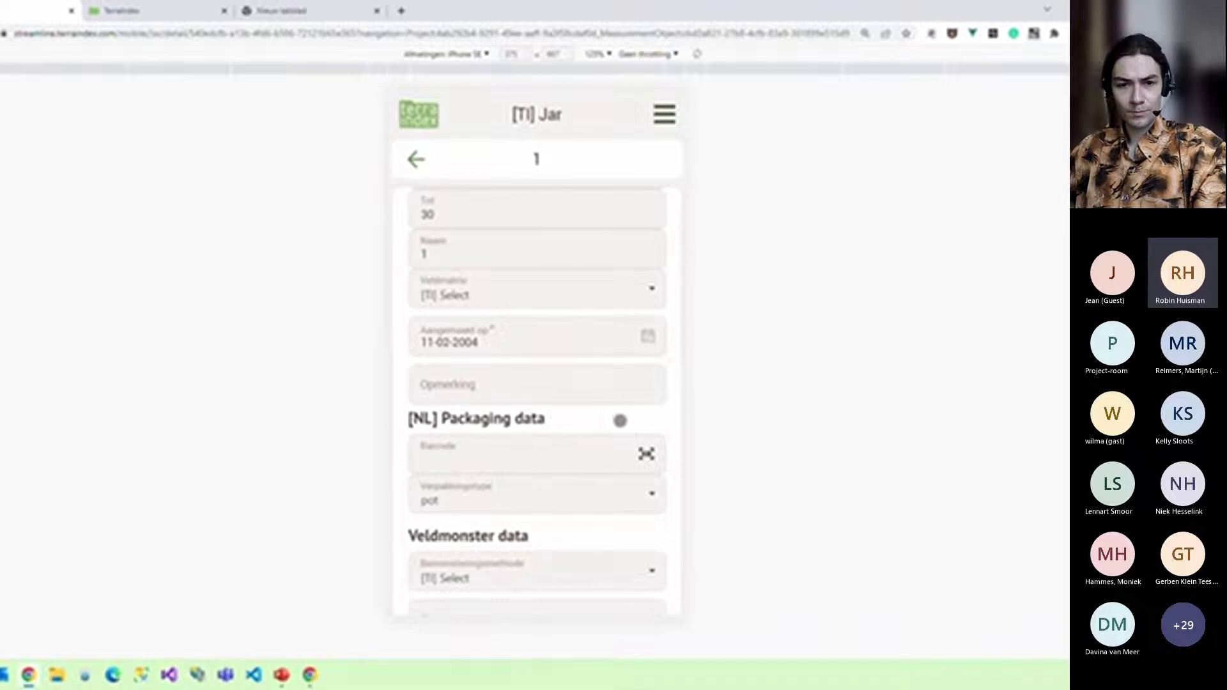
pyautogui.scroll(-10, 619, 421)
pyautogui.scroll(10, 620, 421)
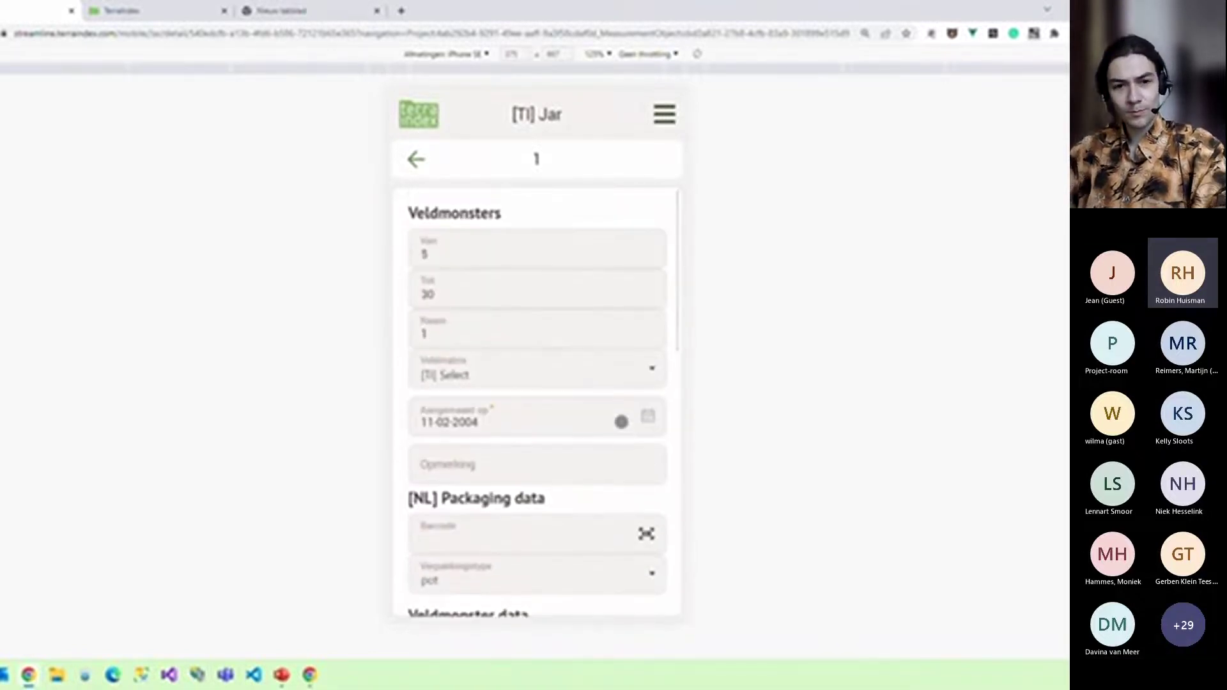
pyautogui.scroll(-2, 626, 435)
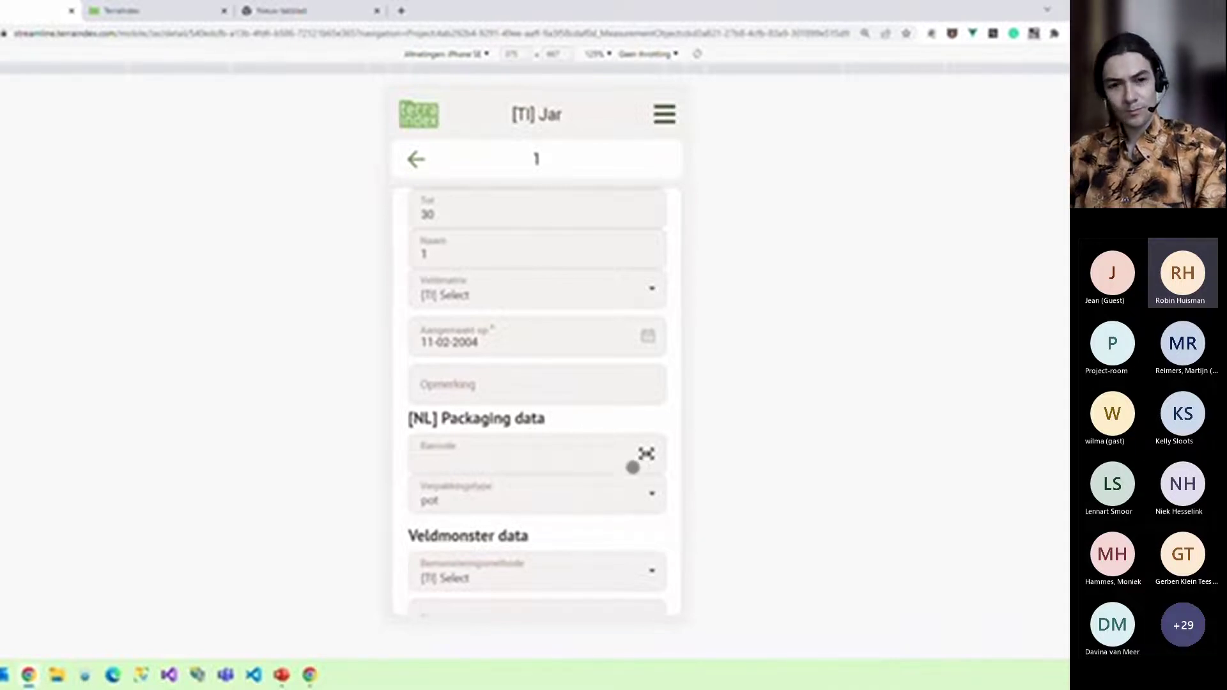
pyautogui.scroll(1, 632, 467)
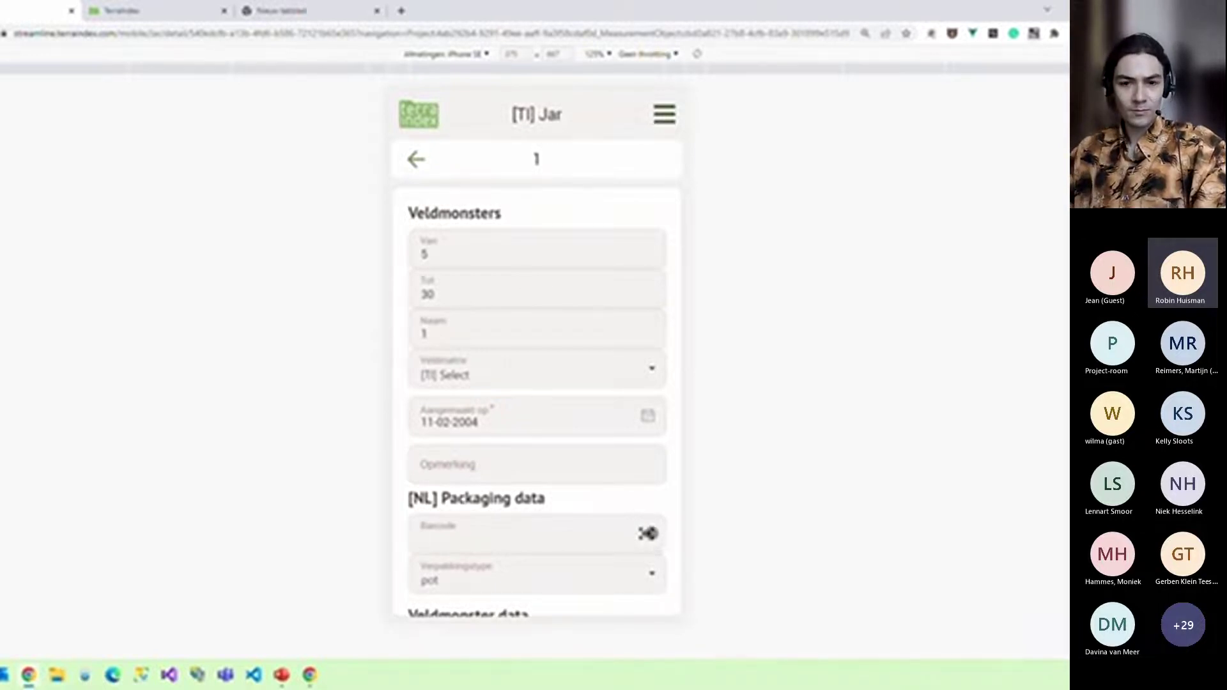
pyautogui.click(648, 533)
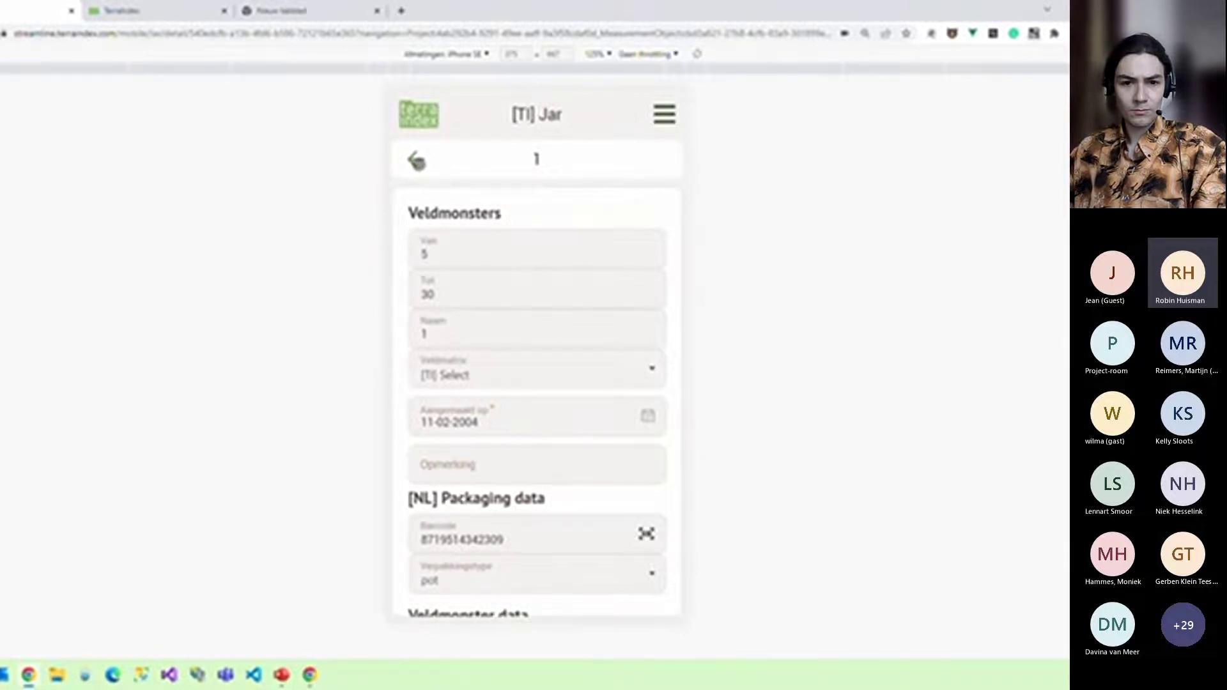
# Return from soil sample 1 to the project list and switch to the live demo presentation slide
pyautogui.click(416, 161)
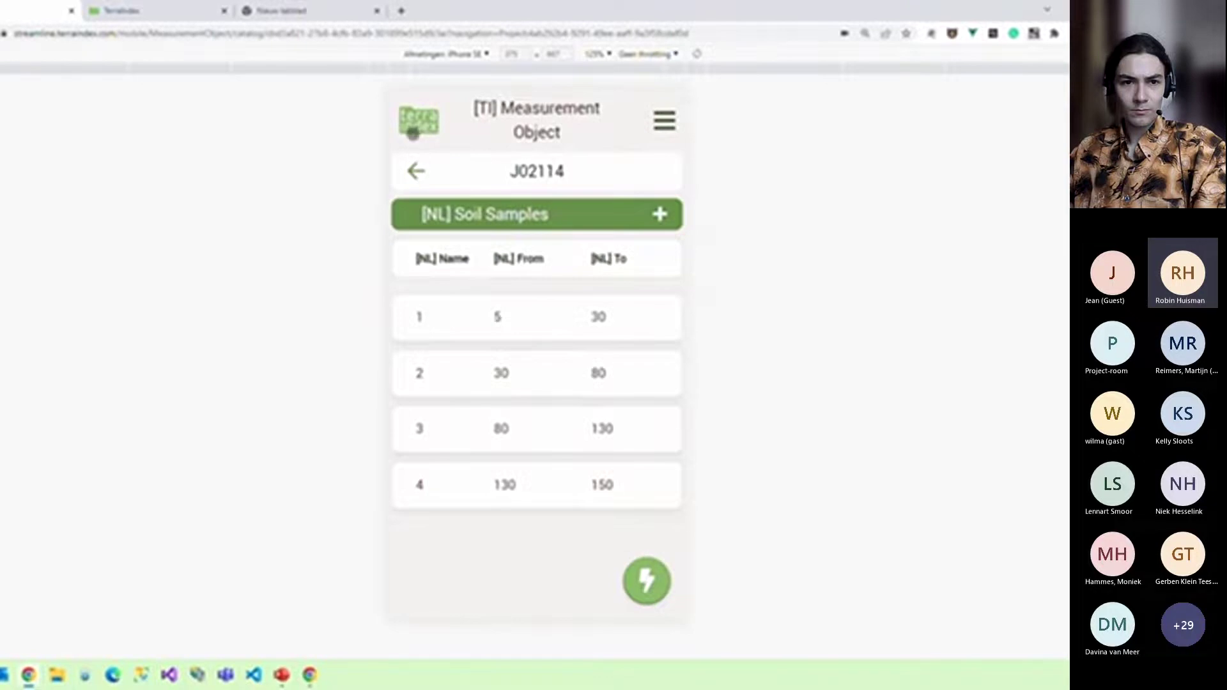
pyautogui.click(417, 170)
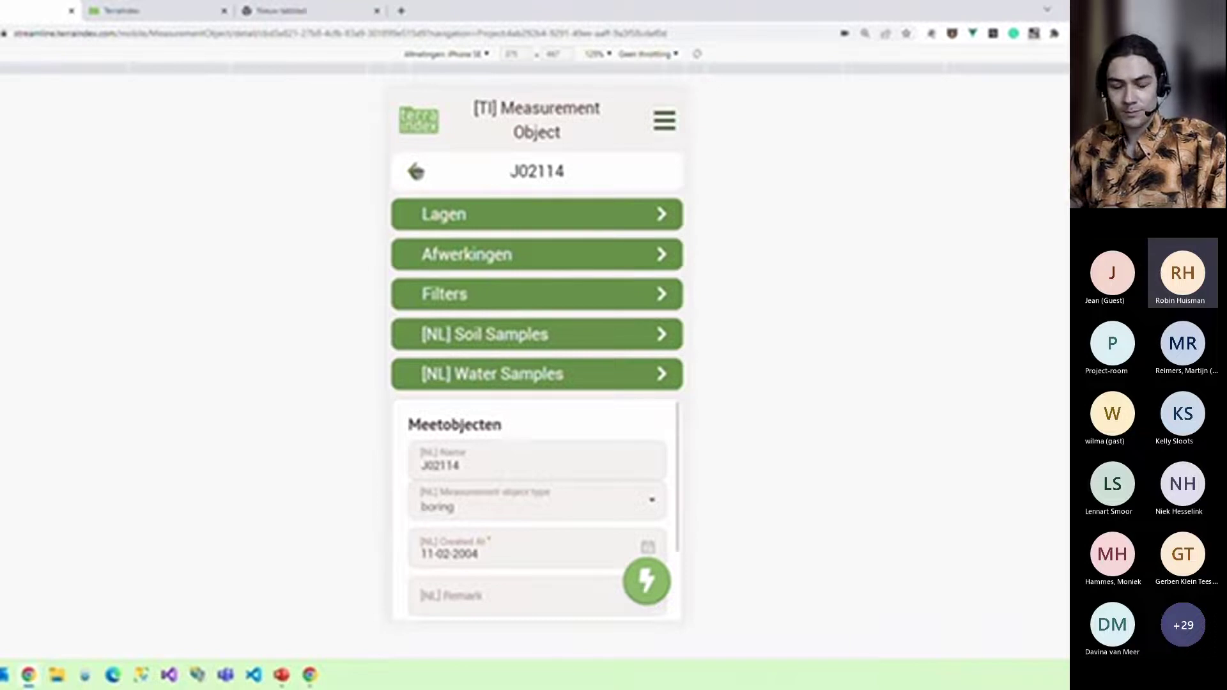
pyautogui.click(416, 171)
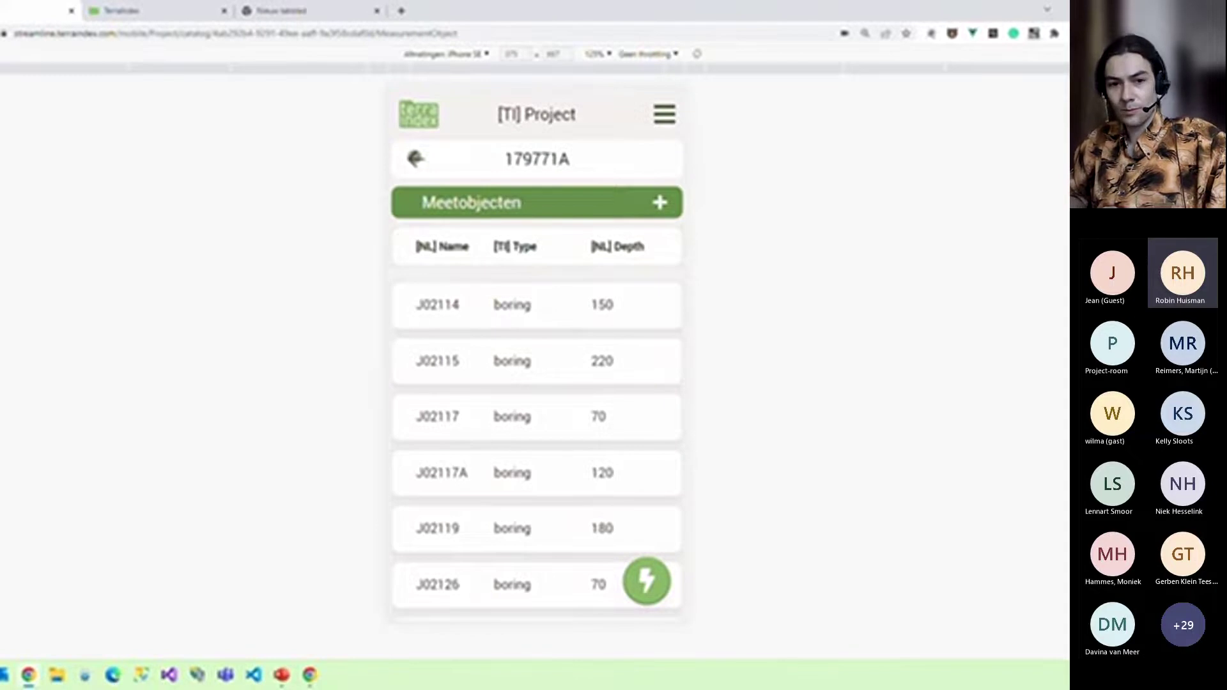
pyautogui.click(416, 159)
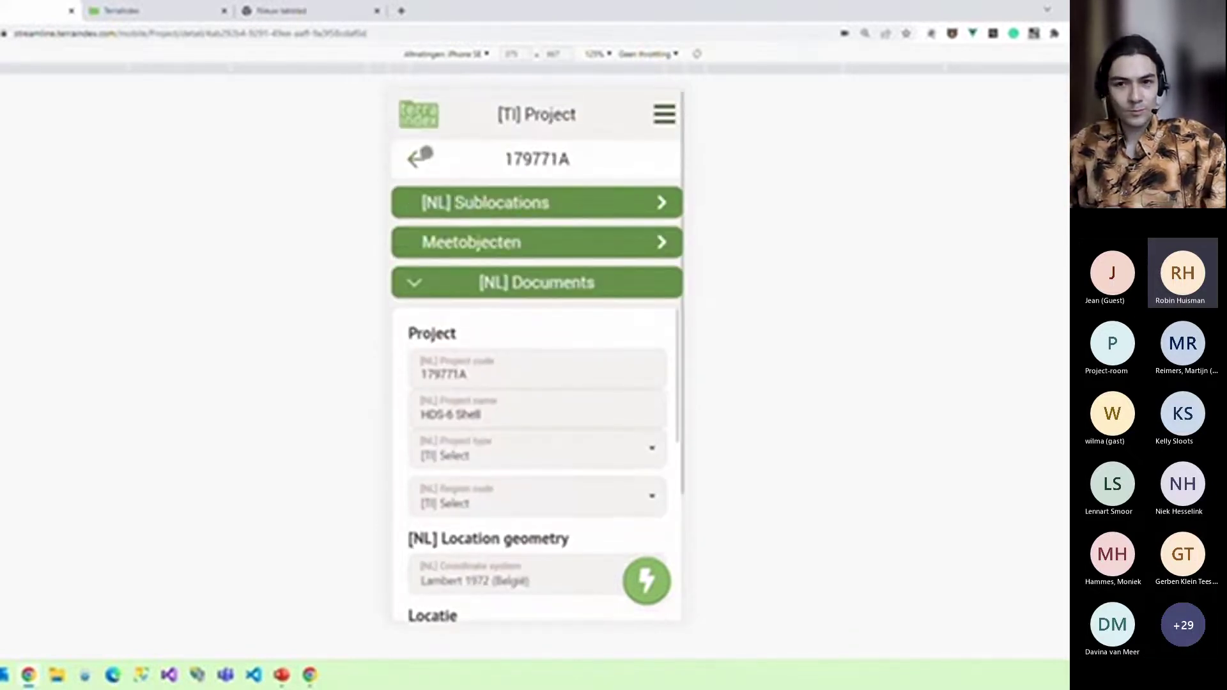
pyautogui.click(423, 124)
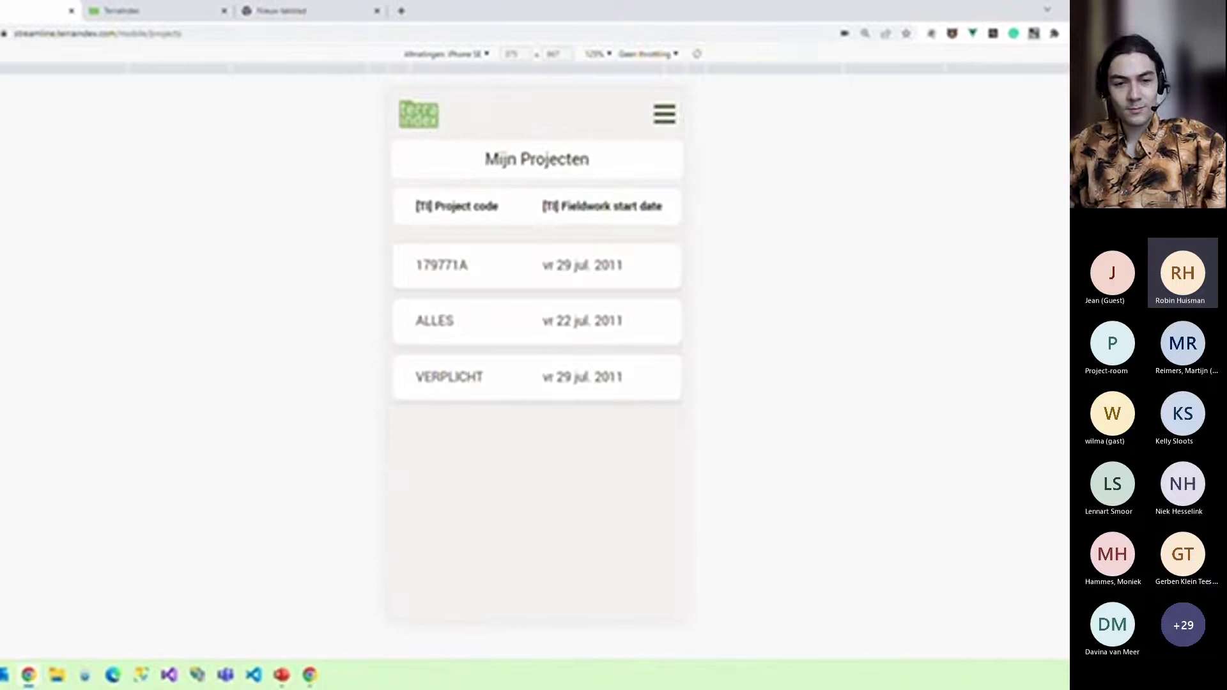
pyautogui.hotkey('alt', 'Tab')
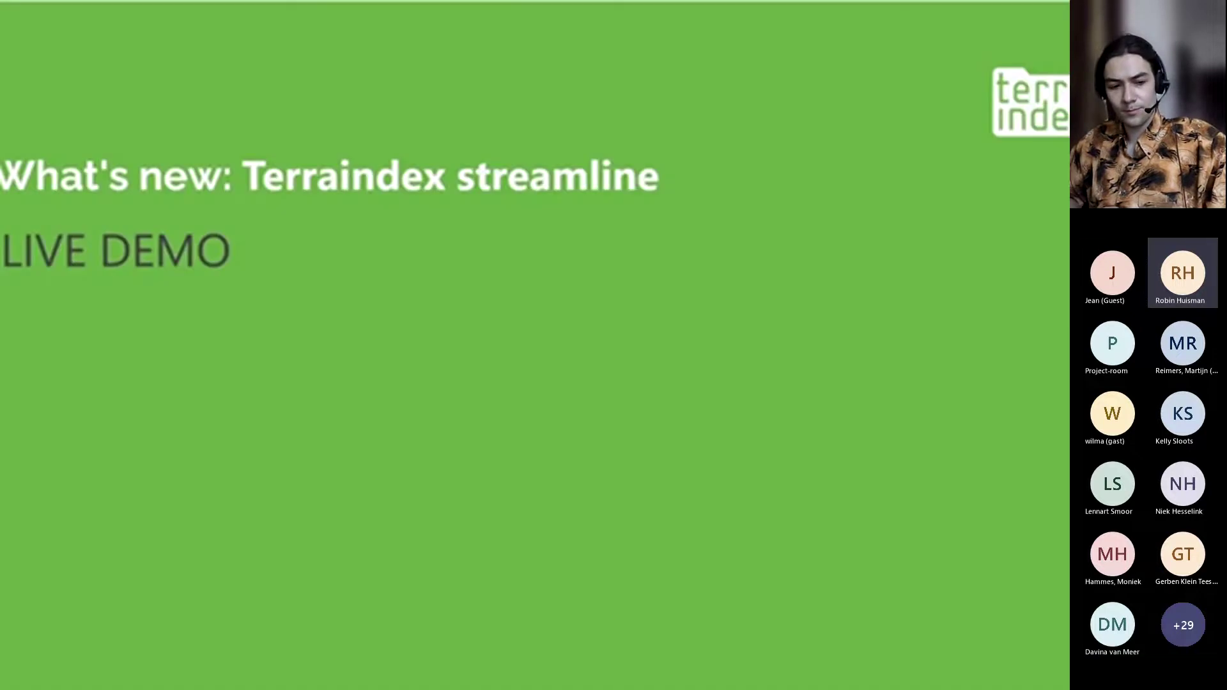
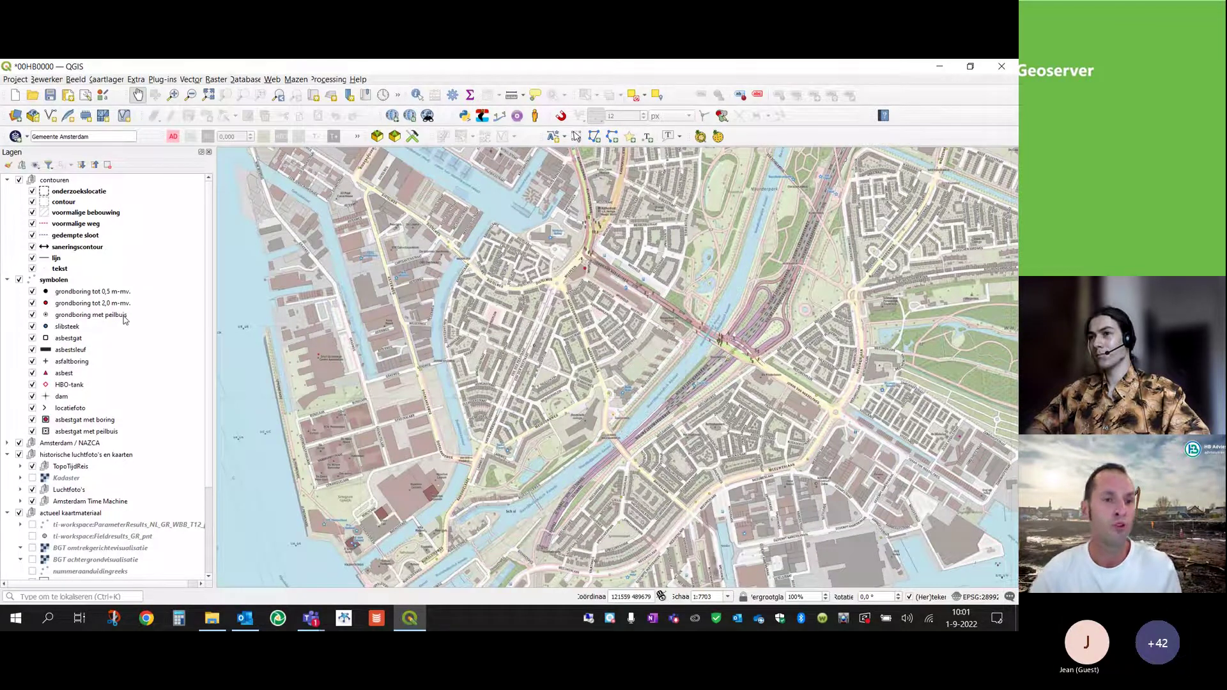
# In QGIS, draw a four-corner onderzoekslocatie polygon around the block south of Grasweg and west of Docklandsweg, and save the layer edits
pyautogui.scroll(-1, 125, 319)
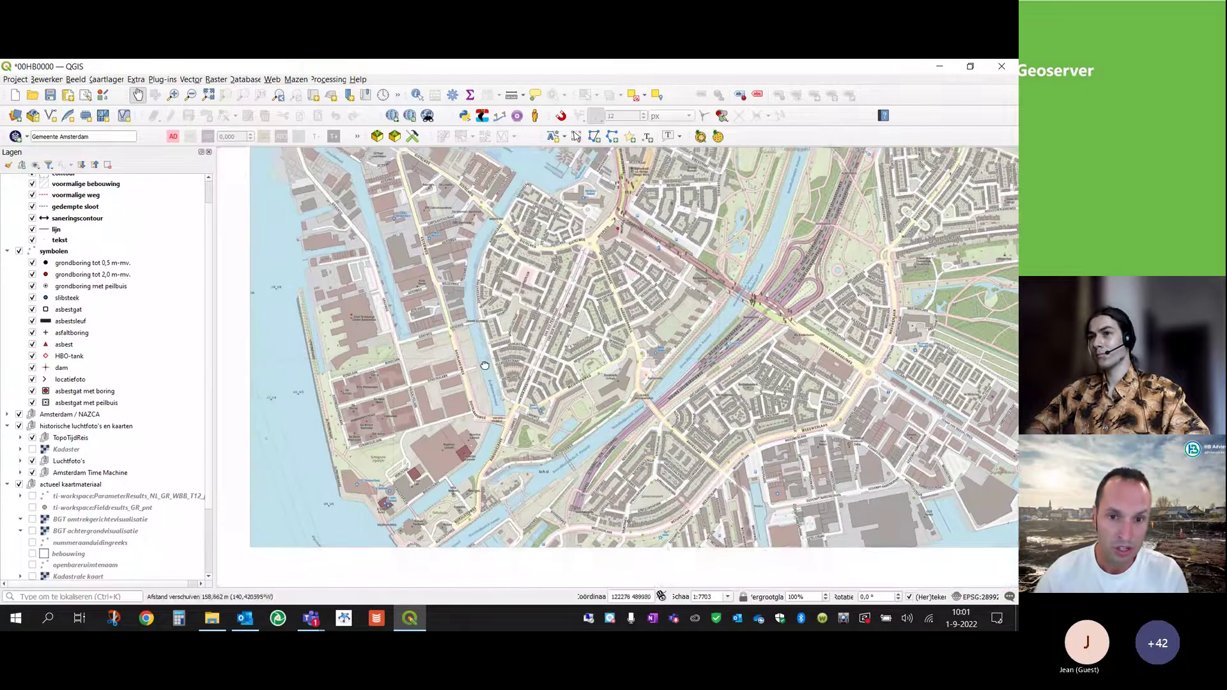
pyautogui.scroll(2, 430, 345)
pyautogui.moveTo(430, 345); pyautogui.dragTo(525, 377)
pyautogui.scroll(1, 524, 377)
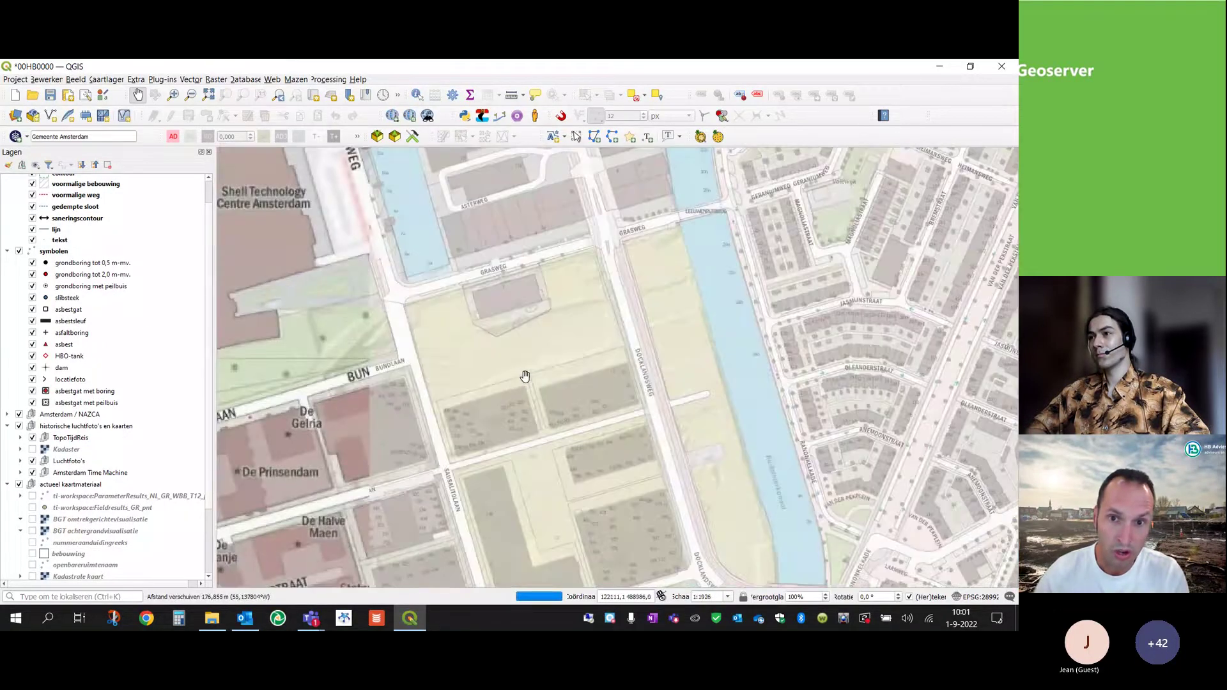
pyautogui.scroll(1, 94, 217)
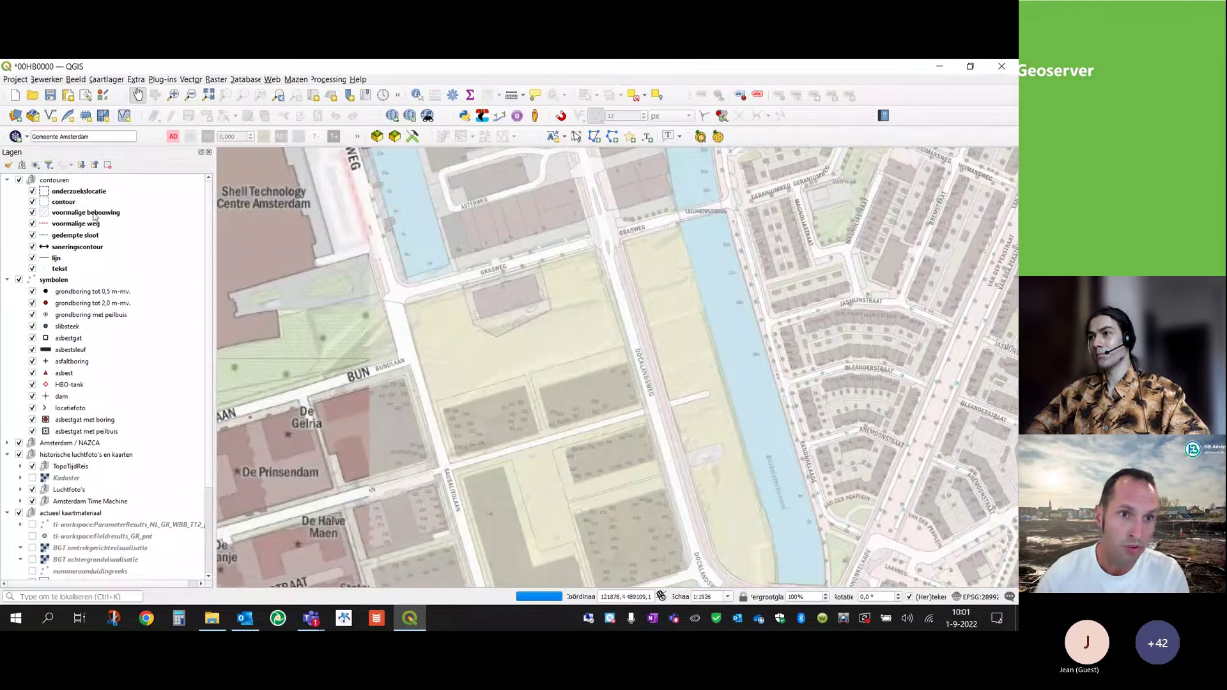
pyautogui.click(91, 192)
pyautogui.click(171, 115)
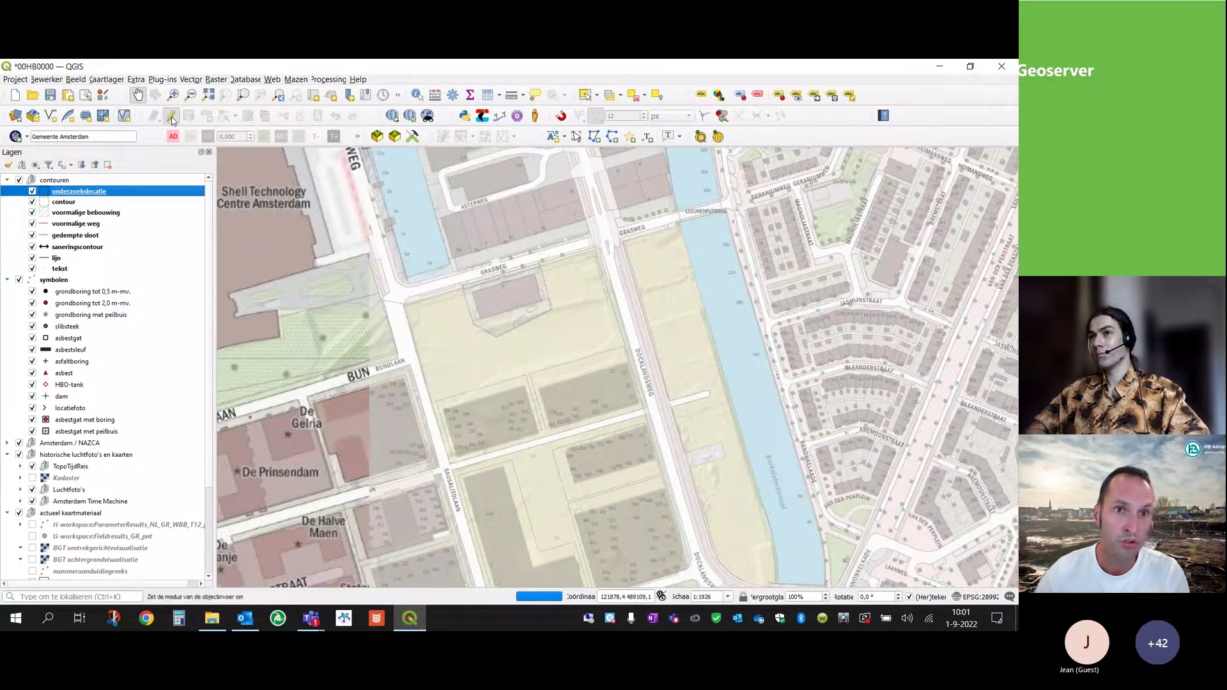
pyautogui.click(205, 118)
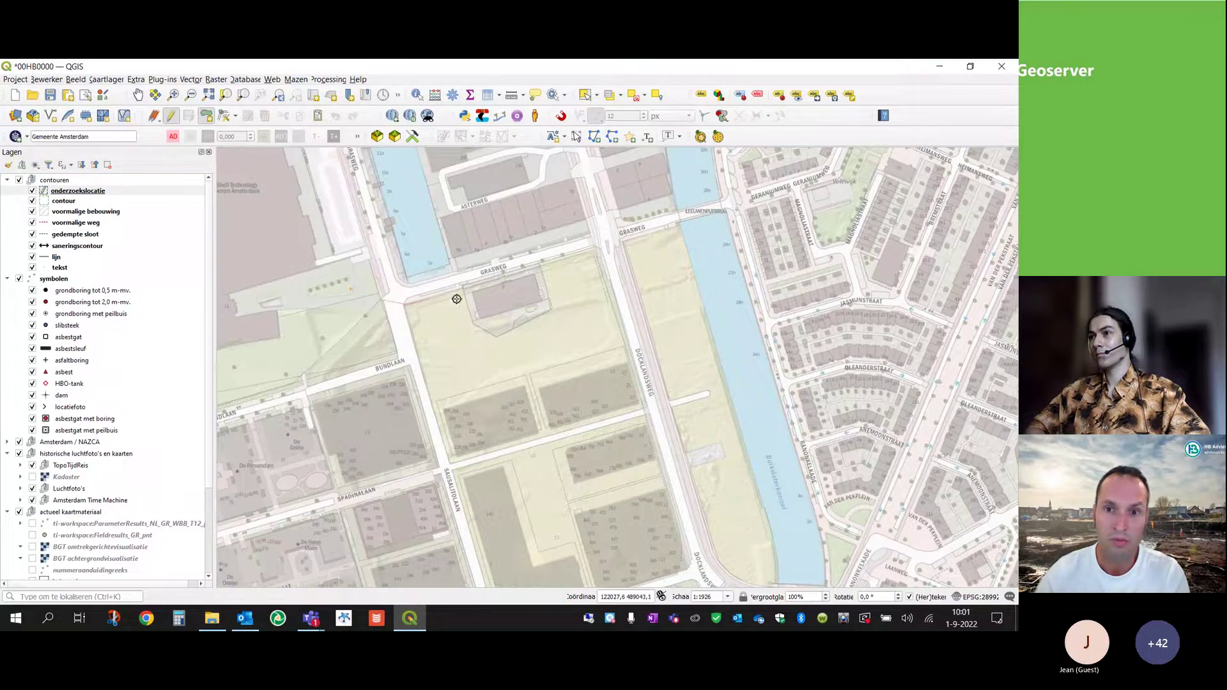
pyautogui.click(597, 252)
pyautogui.click(642, 407)
pyautogui.click(449, 462)
pyautogui.rightClick(449, 462)
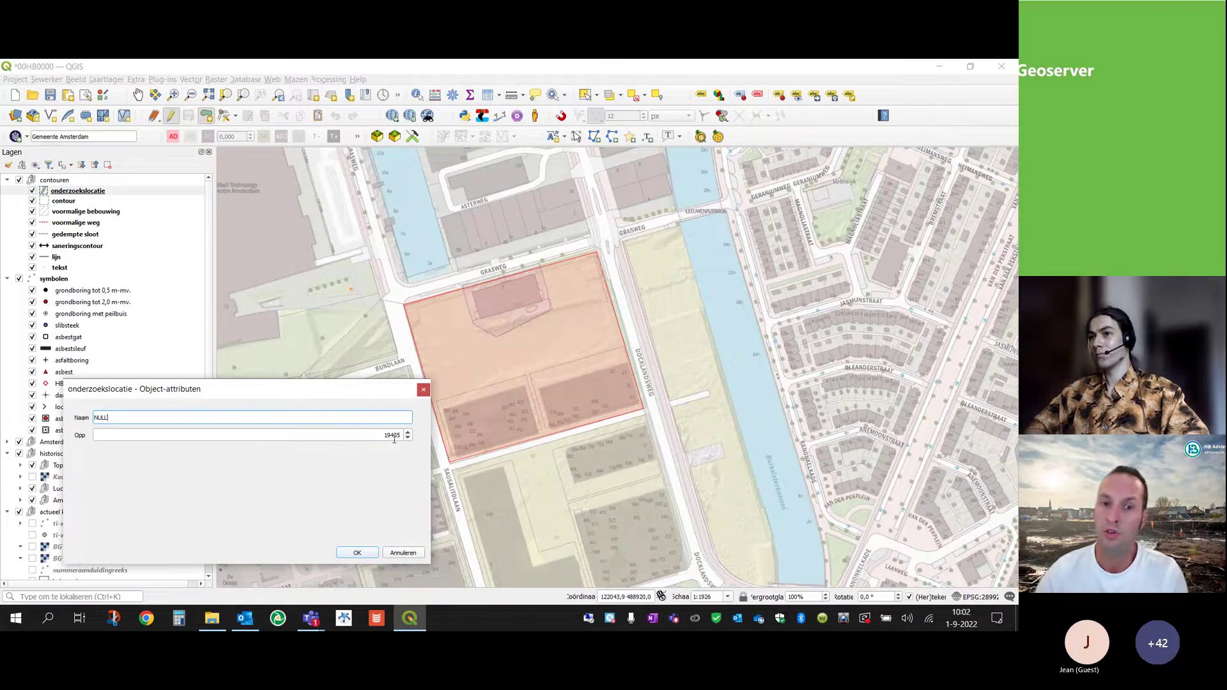
pyautogui.click(358, 552)
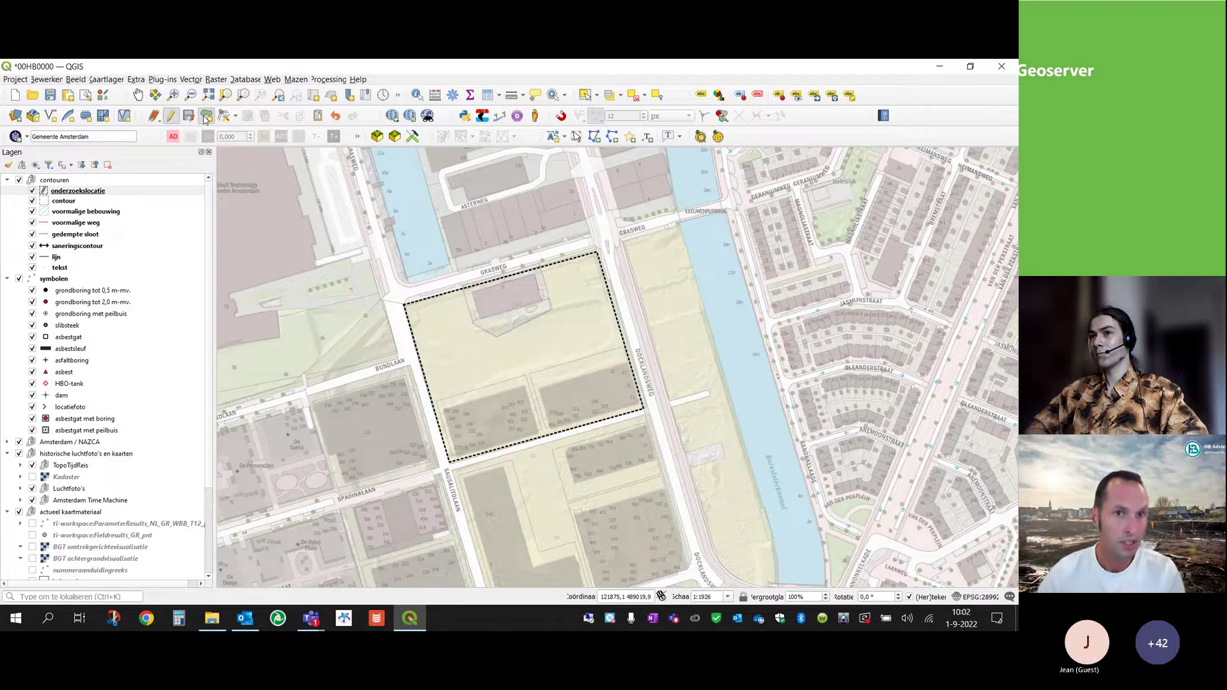
pyautogui.click(182, 118)
# Add a point to the symbolen layer near the polygon's northwest corner, at about X 122044, Y 489030
pyautogui.click(43, 282)
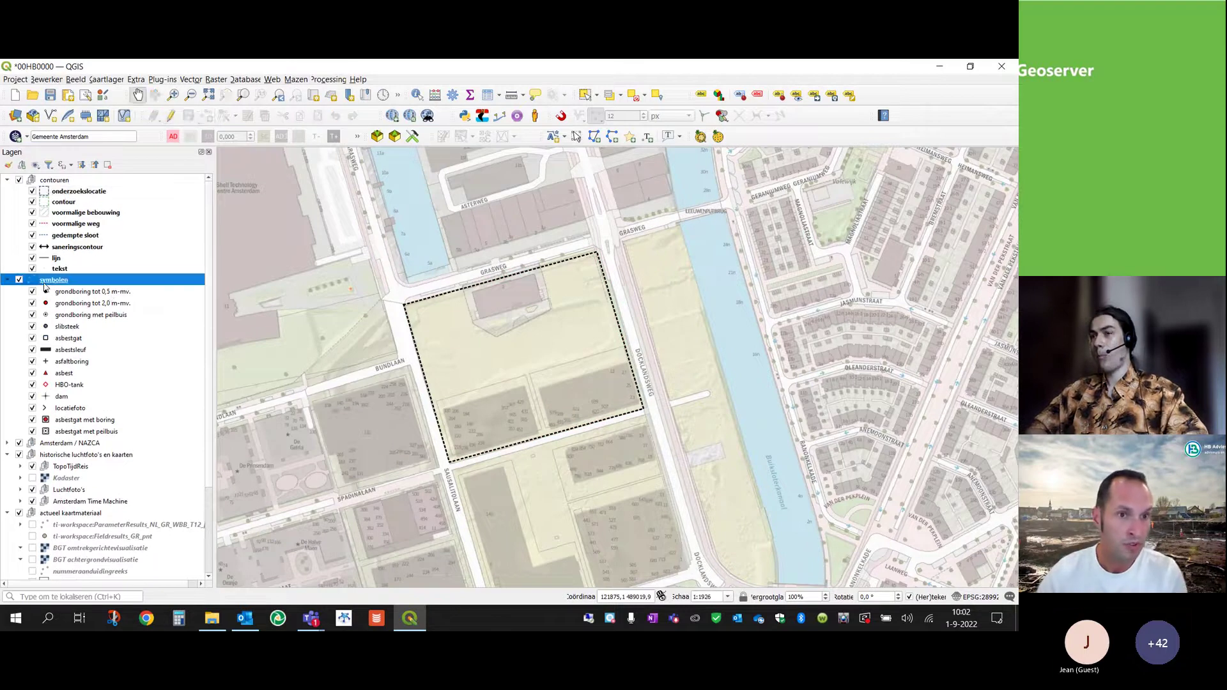
pyautogui.click(171, 115)
pyautogui.click(206, 115)
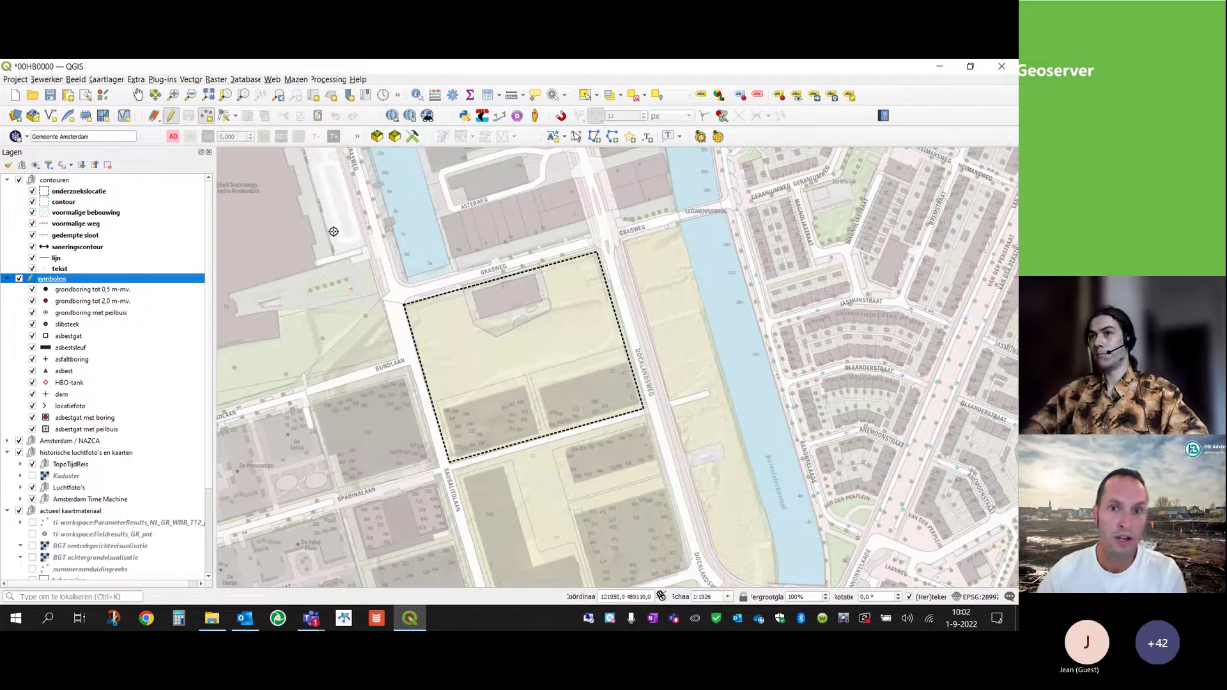
pyautogui.click(437, 322)
pyautogui.moveTo(378, 408); pyautogui.dragTo(409, 281)
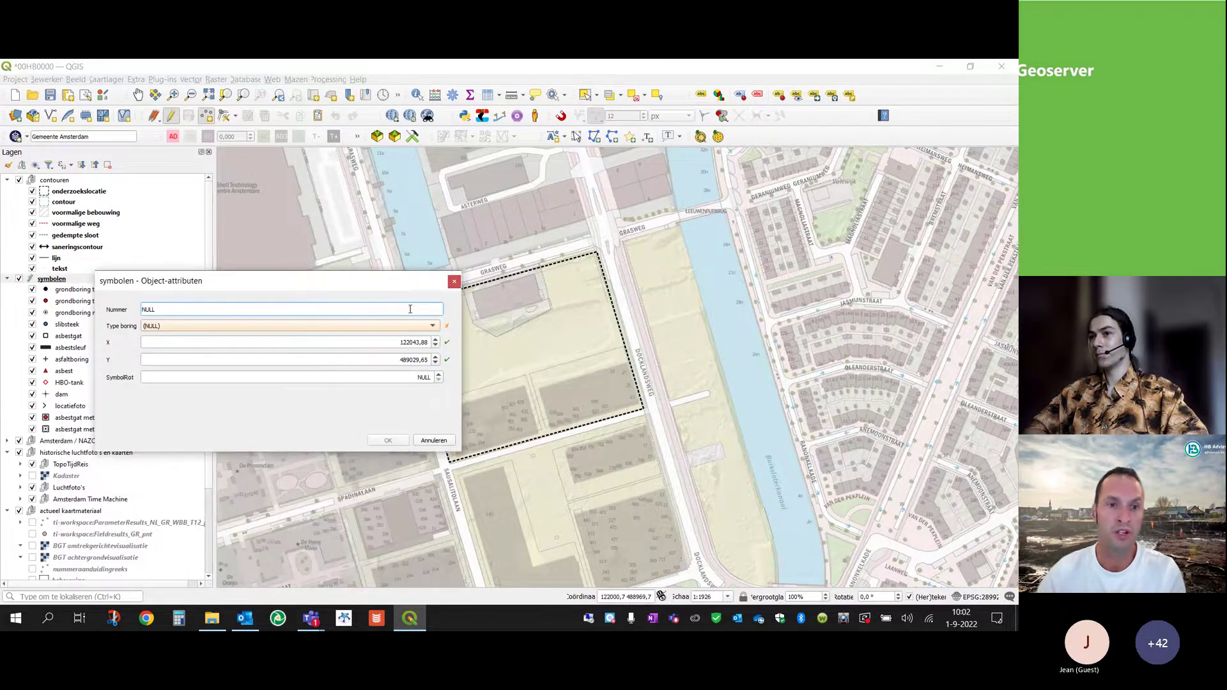
# Set the point's boring type to grondboring tot 2,0 m-mv. and its number to 02, and save the layer edits
pyautogui.click(433, 326)
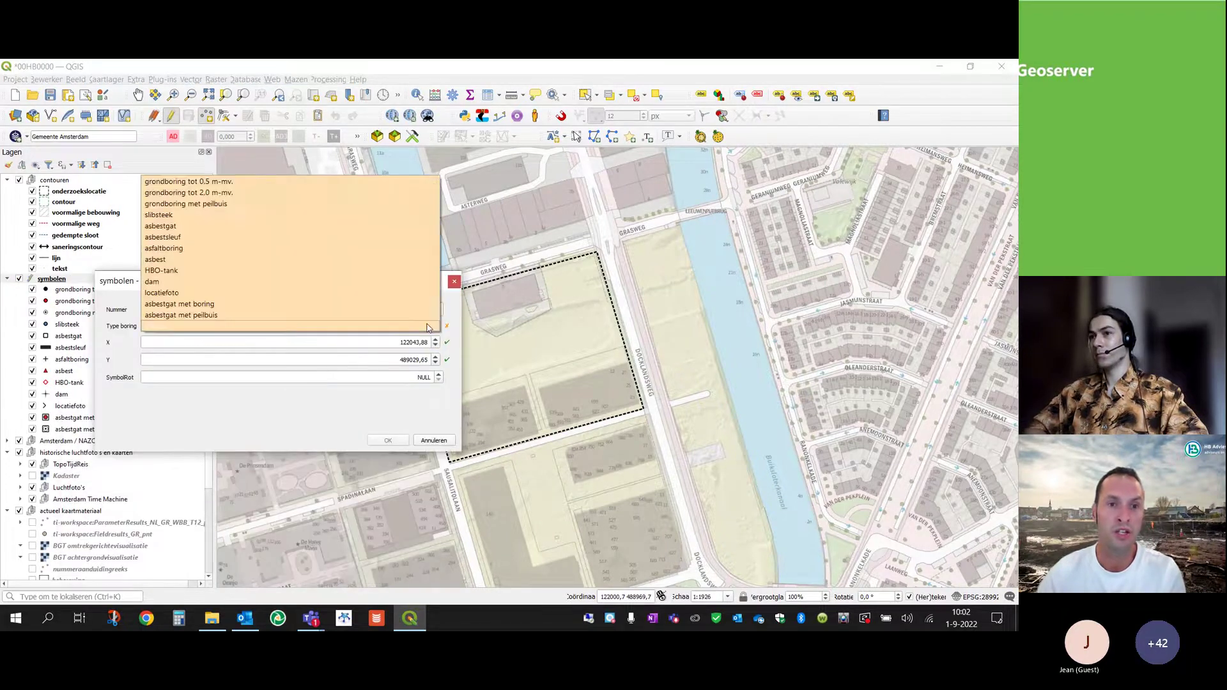
pyautogui.click(223, 194)
pyautogui.click(180, 308)
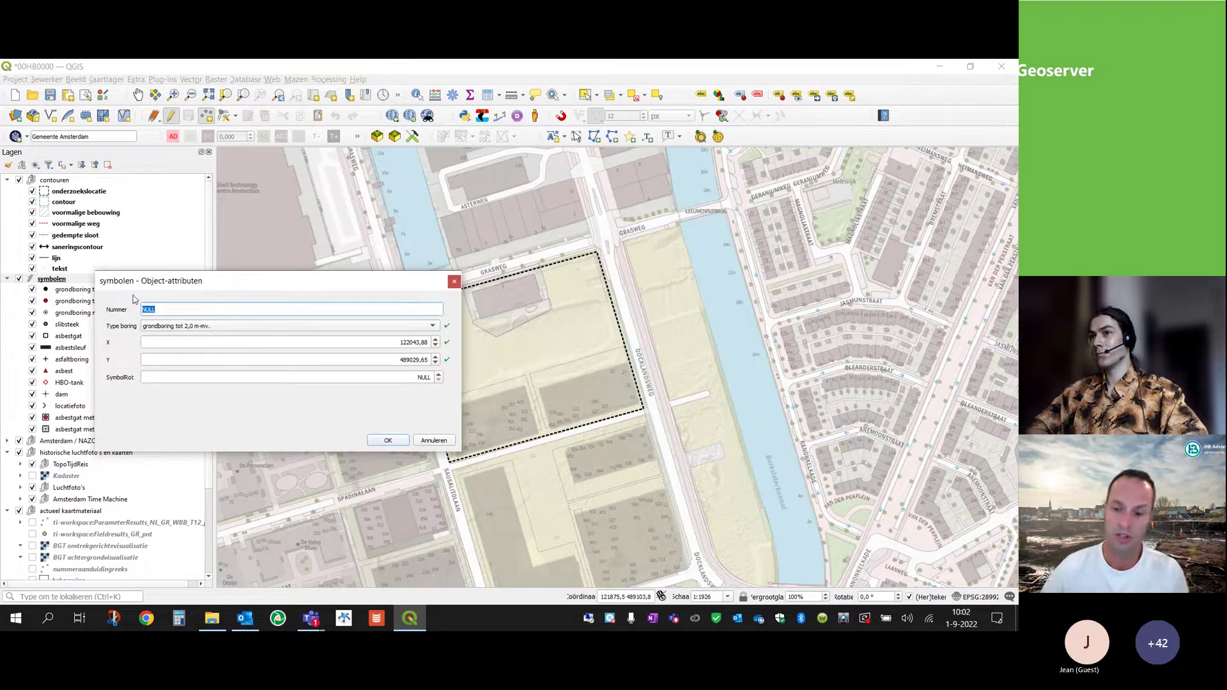
pyautogui.write('02')
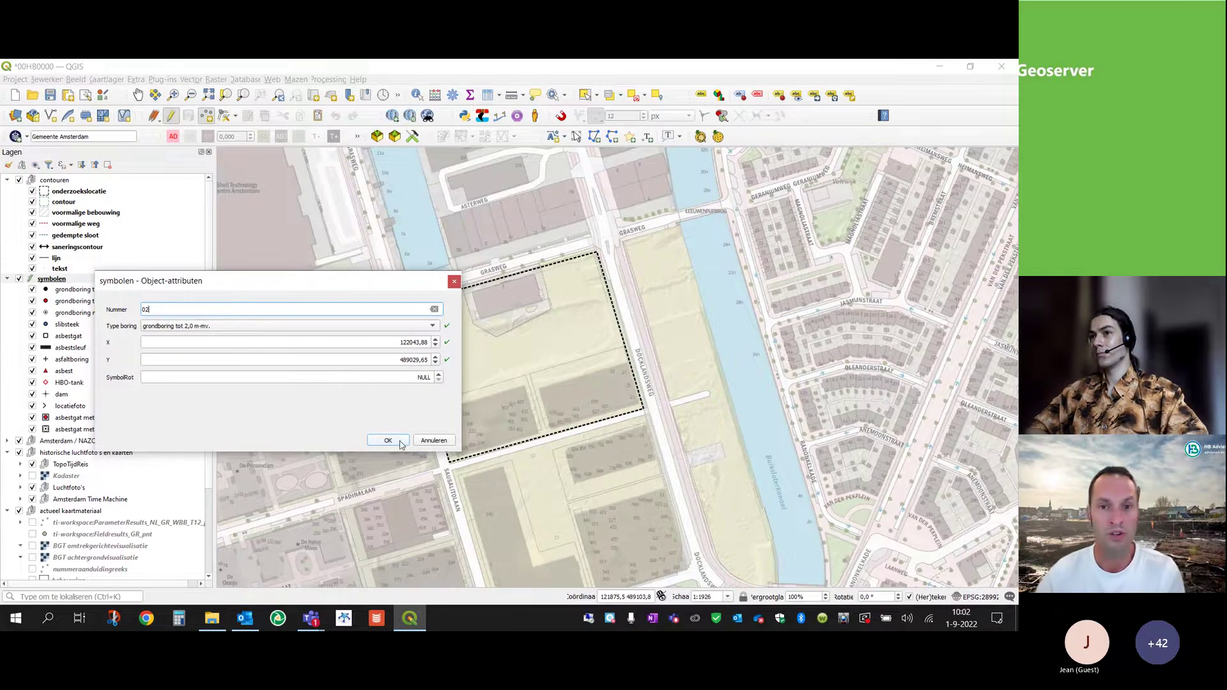
pyautogui.click(400, 443)
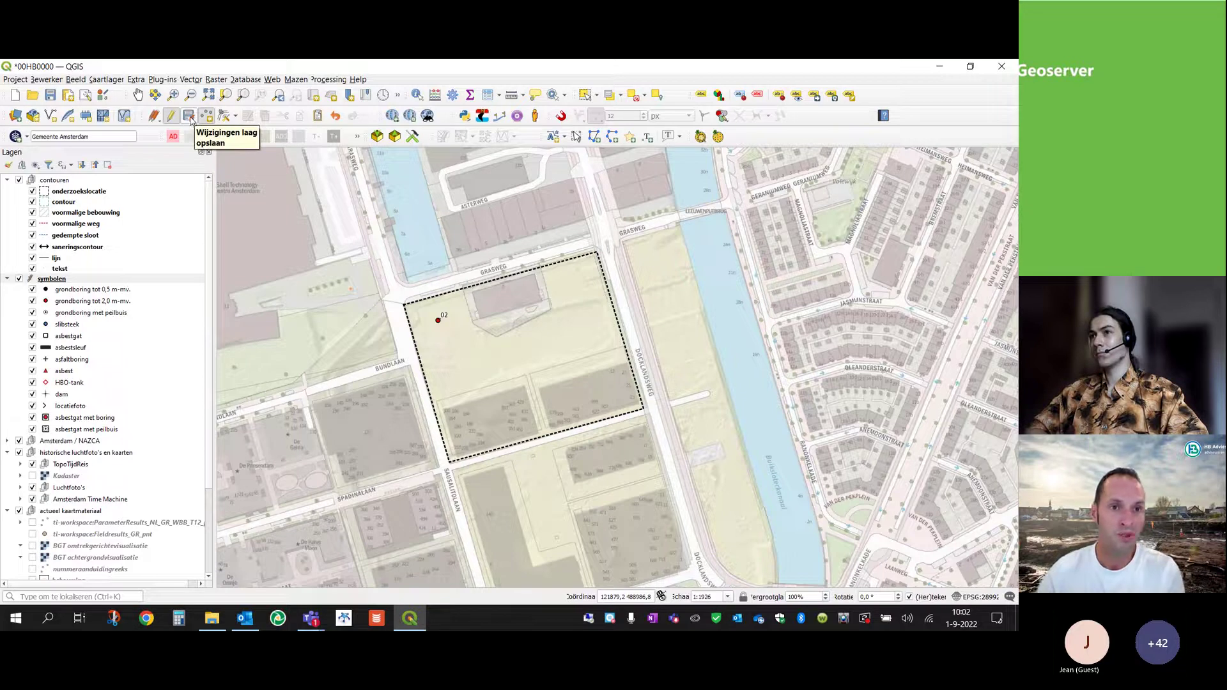
pyautogui.click(190, 120)
pyautogui.click(173, 117)
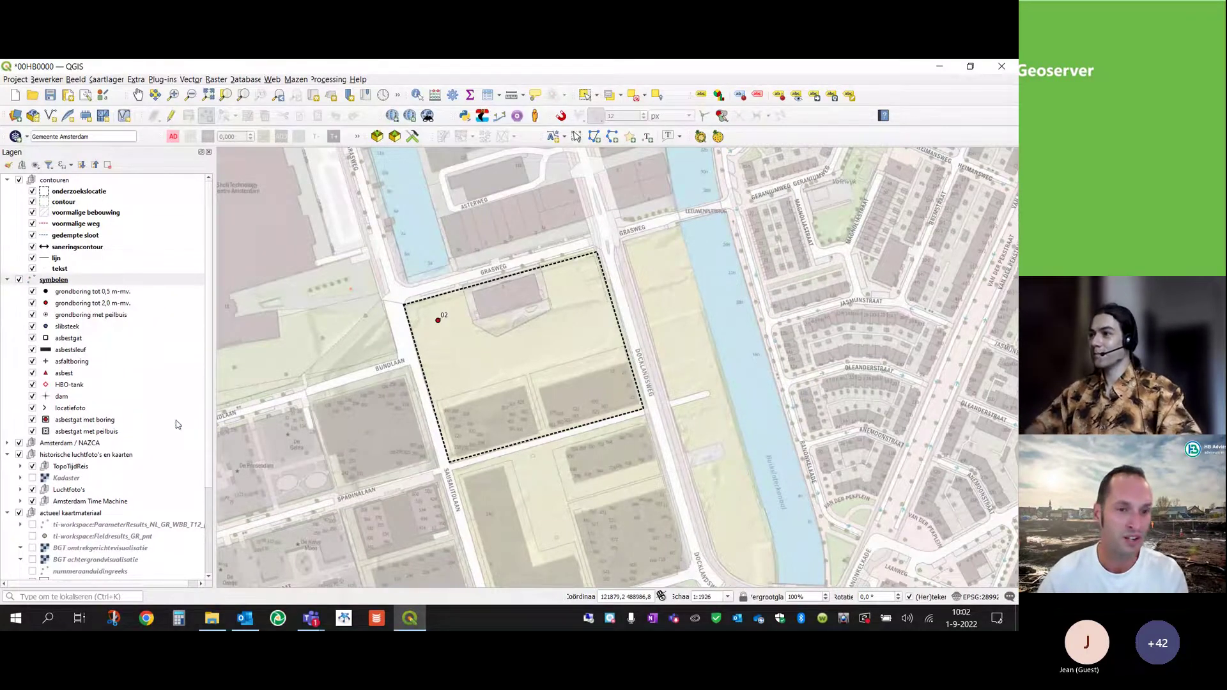
# Compare the site with historical TopoTijdReis maps, including the 1980 map, hiding them again and collapsing the group
pyautogui.moveTo(403, 410); pyautogui.dragTo(411, 406)
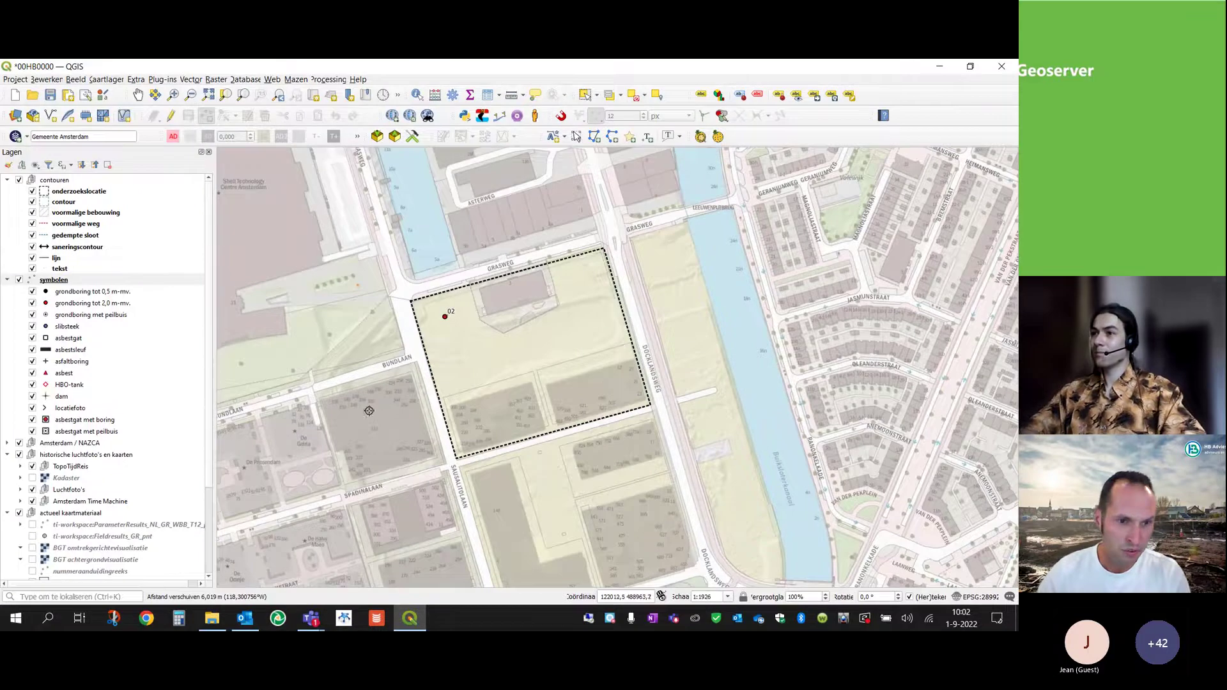
pyautogui.click(20, 466)
pyautogui.scroll(-3, 51, 492)
pyautogui.click(46, 492)
pyautogui.click(46, 491)
pyautogui.scroll(-2, 46, 491)
pyautogui.click(45, 492)
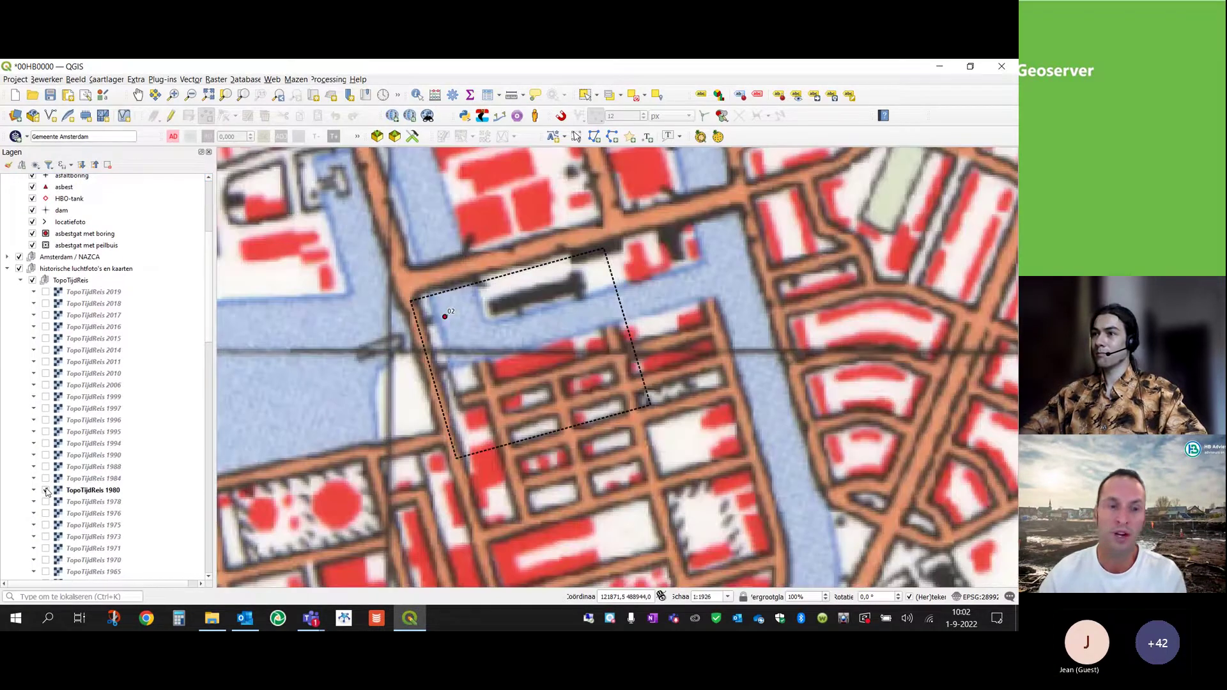
pyautogui.click(45, 490)
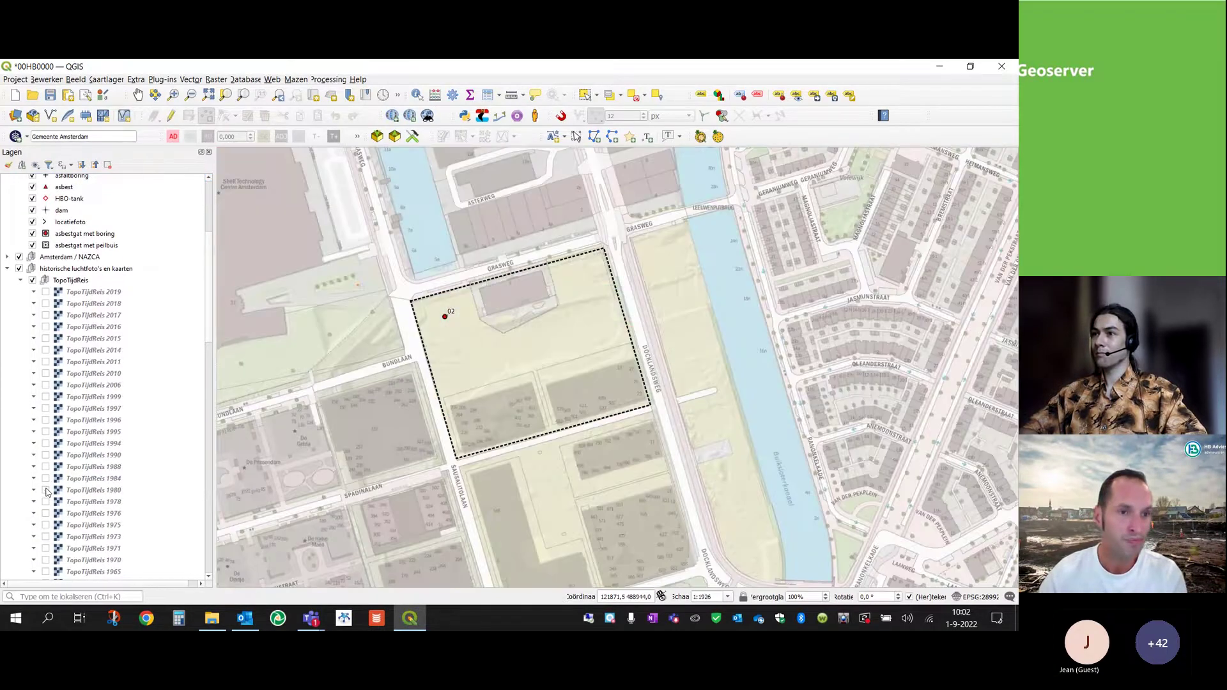
pyautogui.click(21, 281)
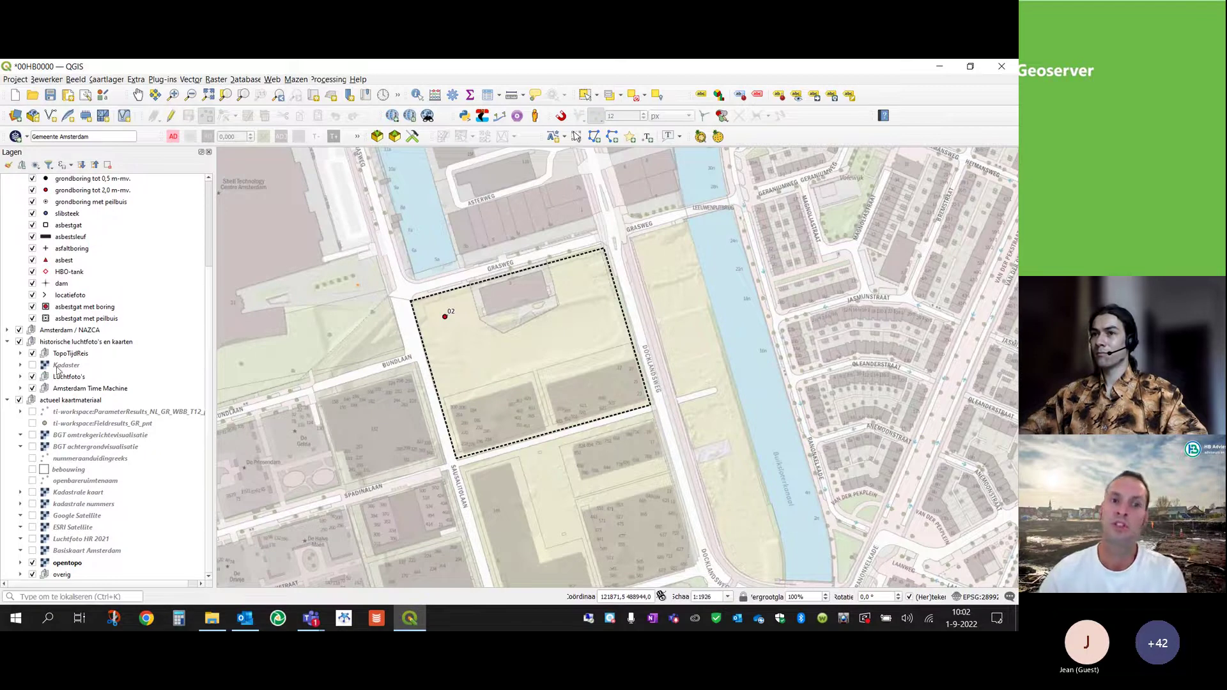
# Compare the site on the 2009 and 2011 aerial photos in the Luchtfoto's group, hiding both and collapsing the group
pyautogui.click(20, 377)
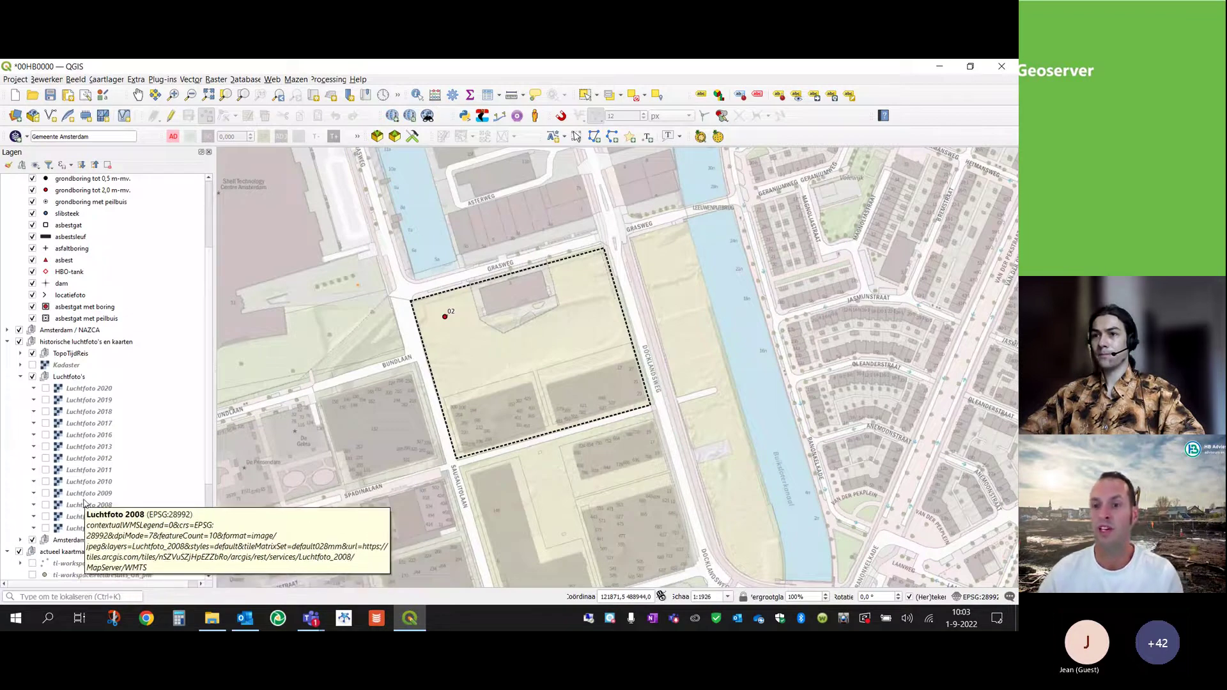
pyautogui.click(45, 494)
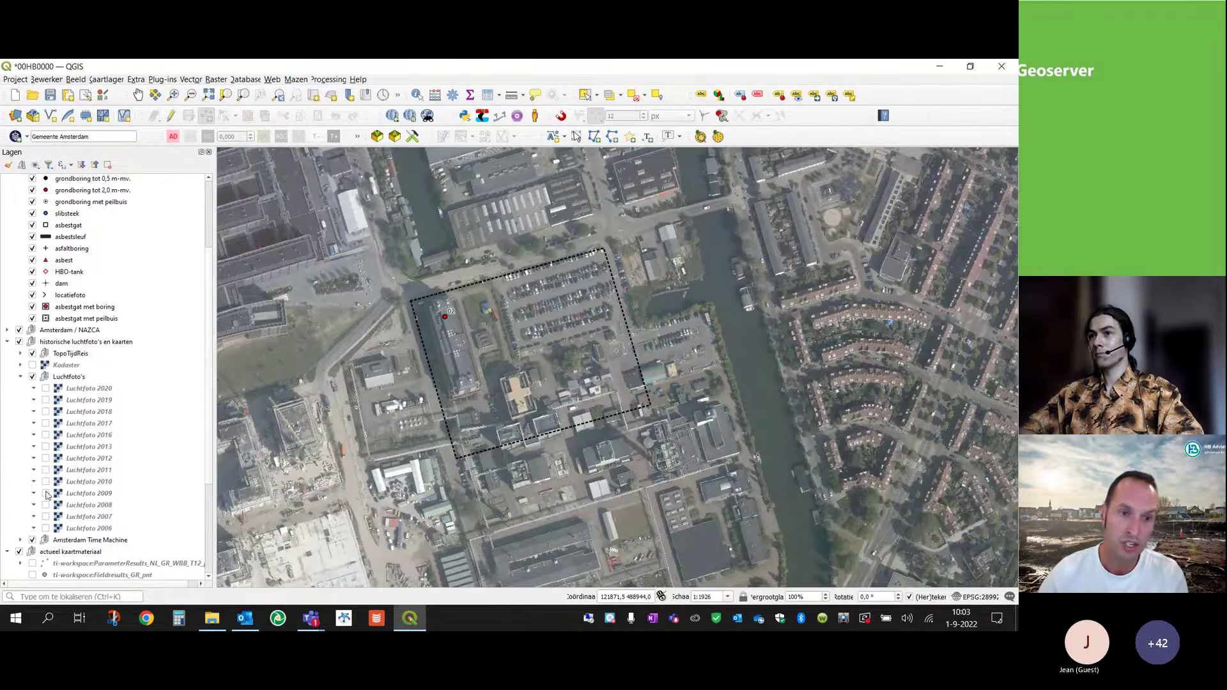
pyautogui.click(45, 493)
pyautogui.click(46, 470)
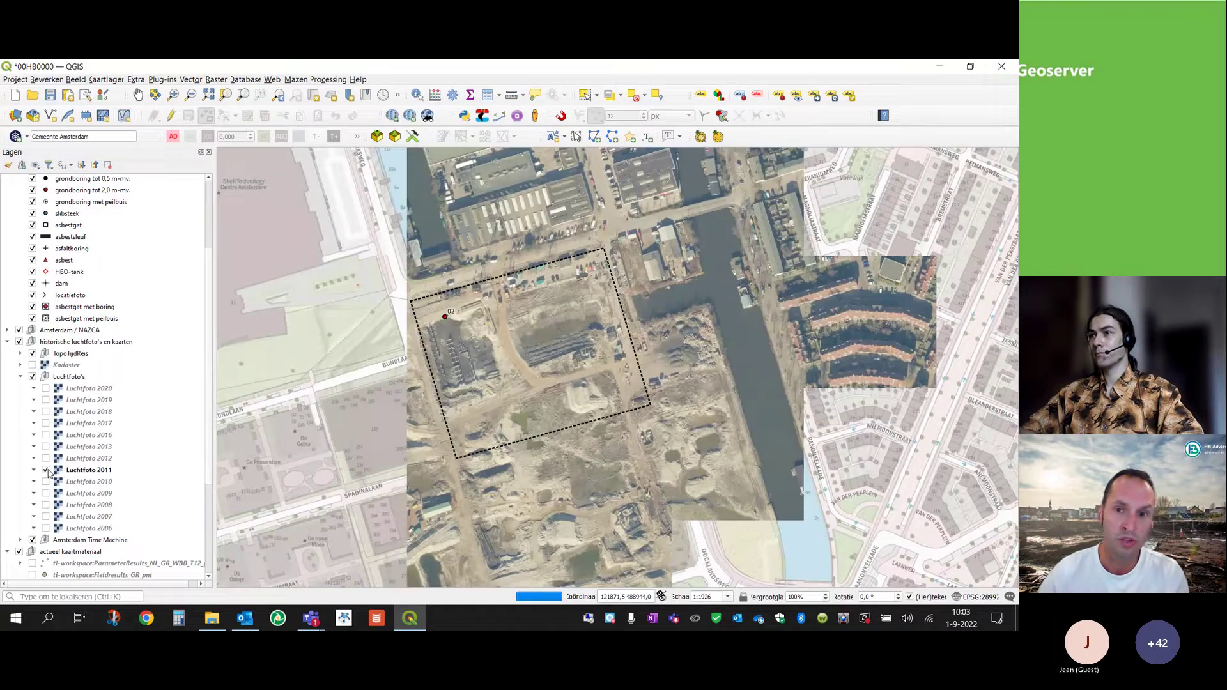
pyautogui.click(46, 470)
pyautogui.click(22, 377)
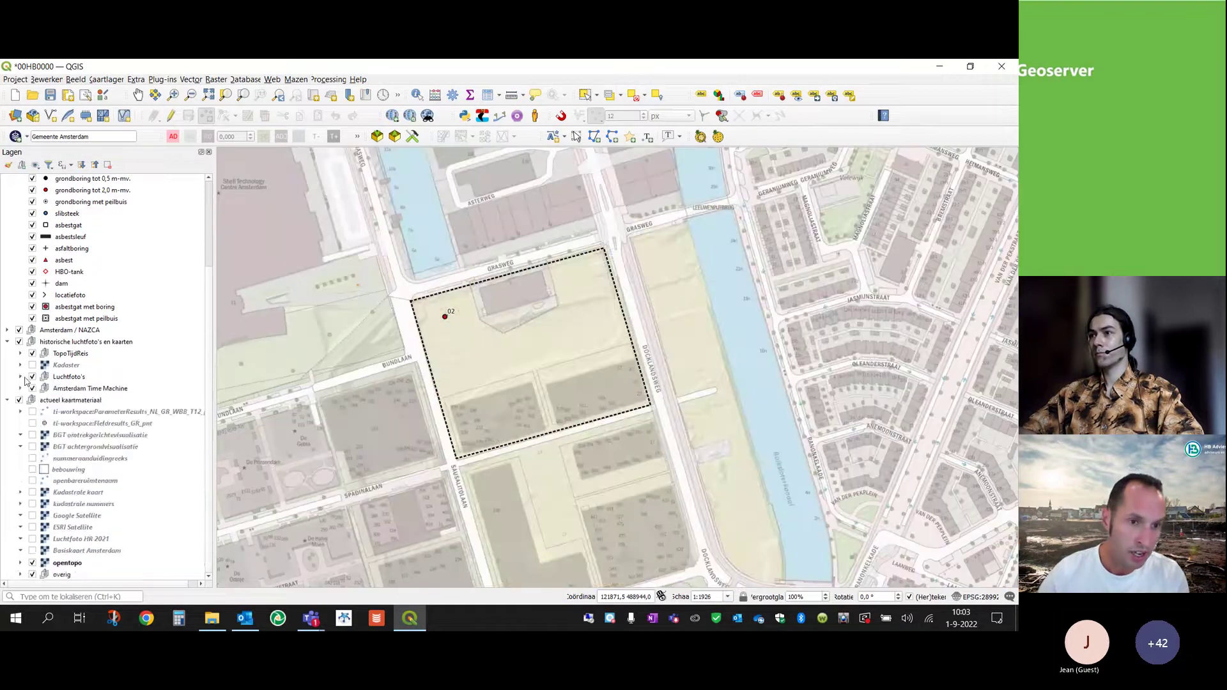
# Show the 1724 Amsterdam map from the Amsterdam Time Machine group and examine the site and the old city on it
pyautogui.click(21, 389)
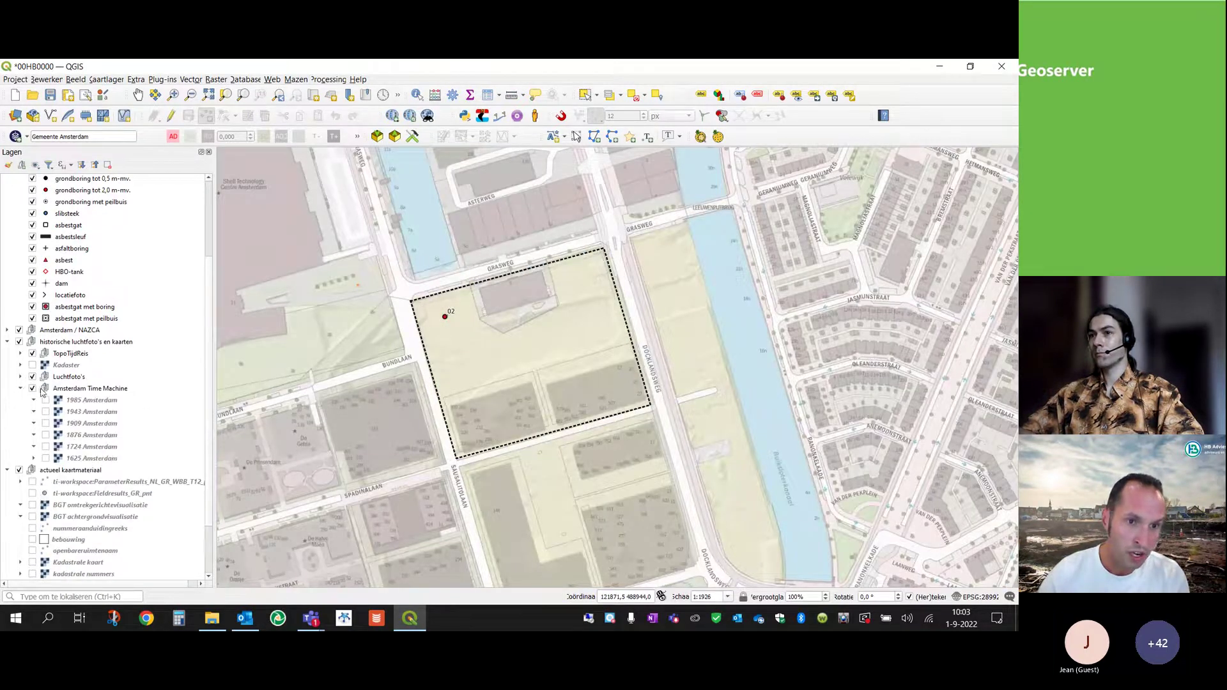
pyautogui.click(473, 366)
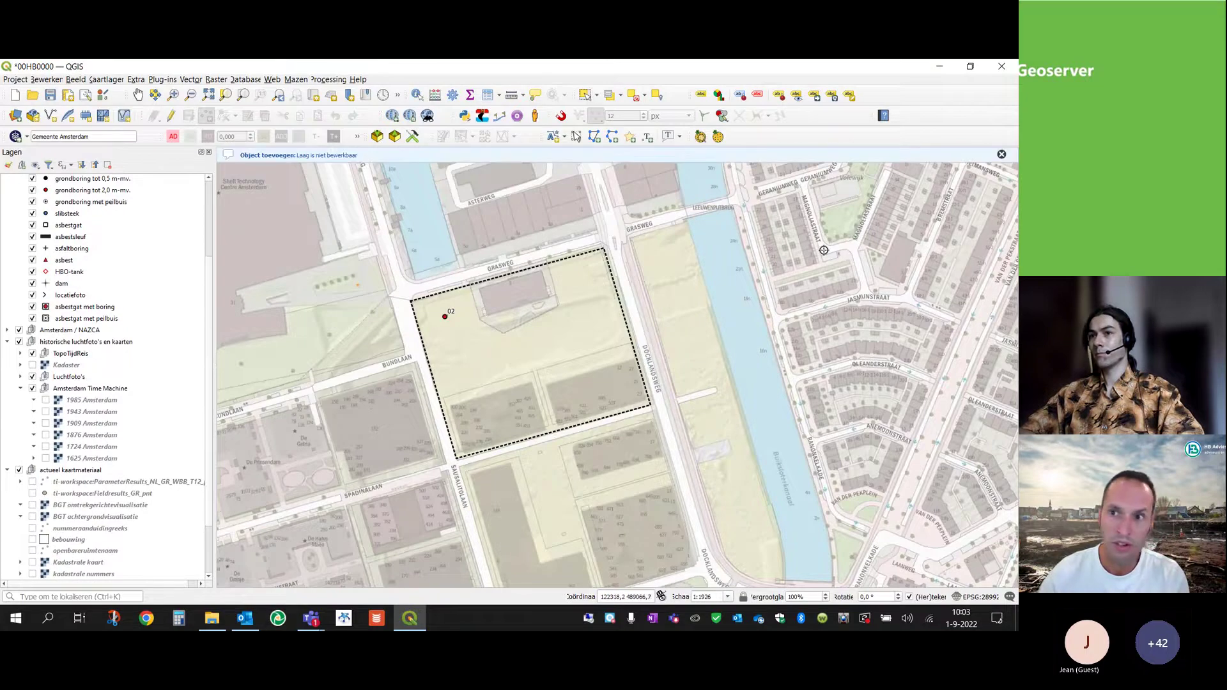
pyautogui.click(998, 154)
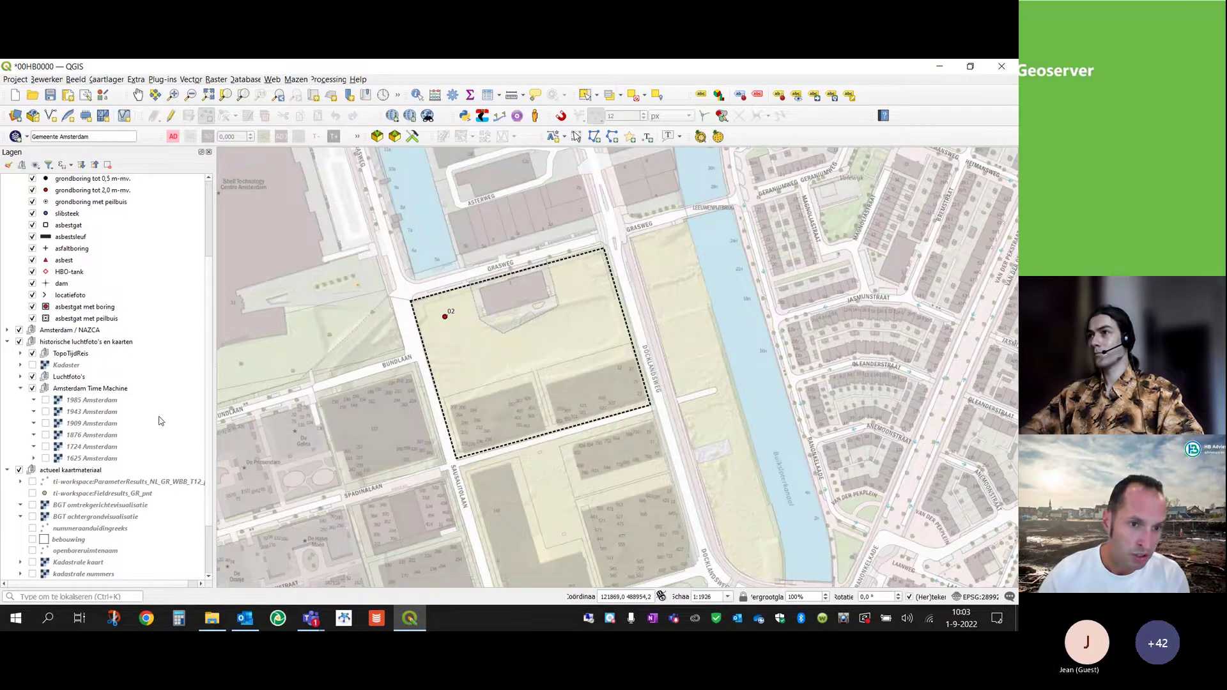
pyautogui.click(46, 447)
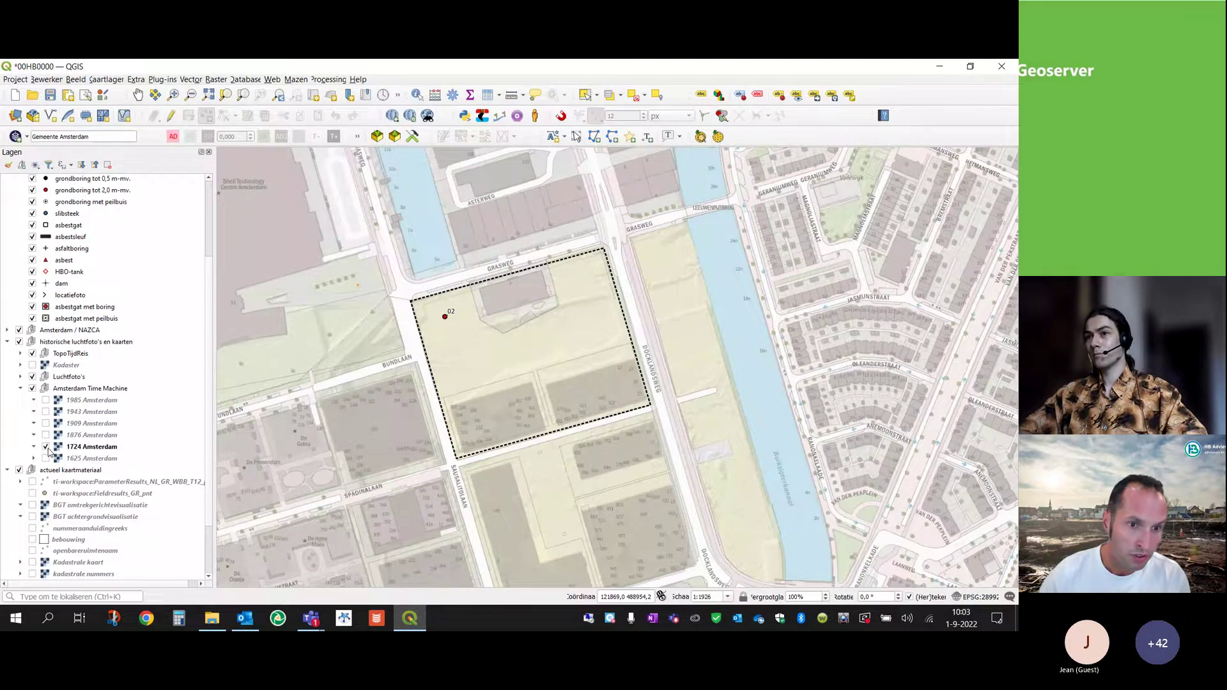
pyautogui.scroll(-1, 442, 448)
pyautogui.scroll(-1, 430, 476)
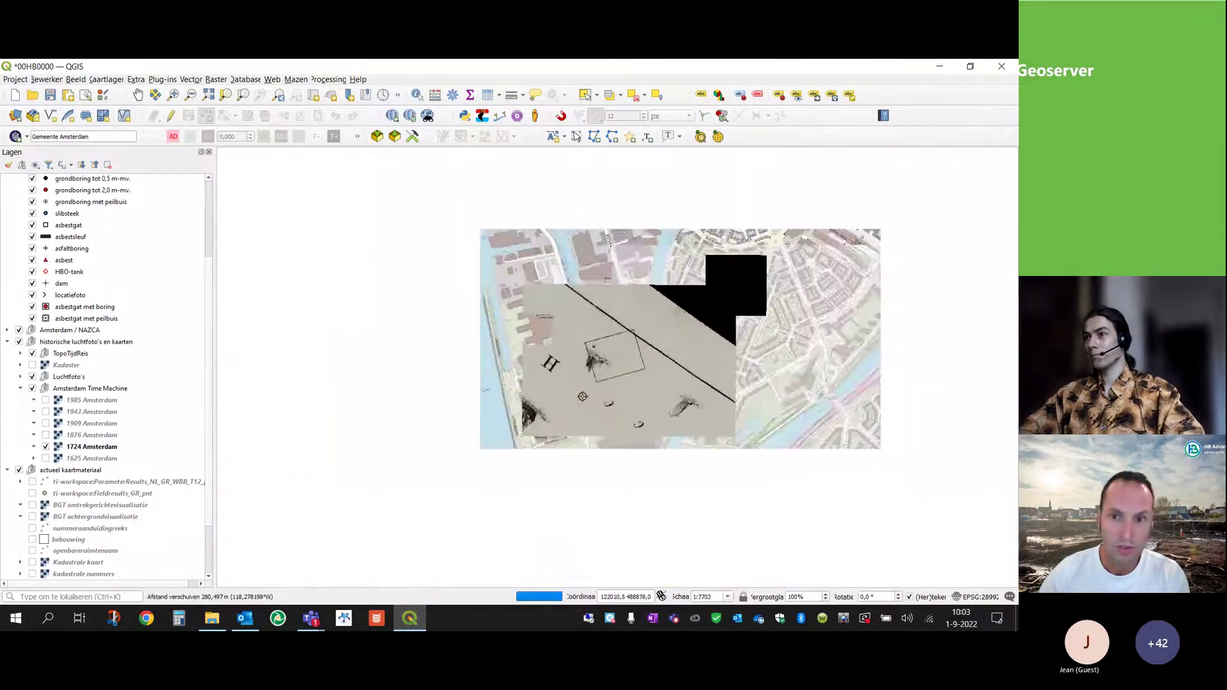
pyautogui.moveTo(431, 475); pyautogui.dragTo(609, 382)
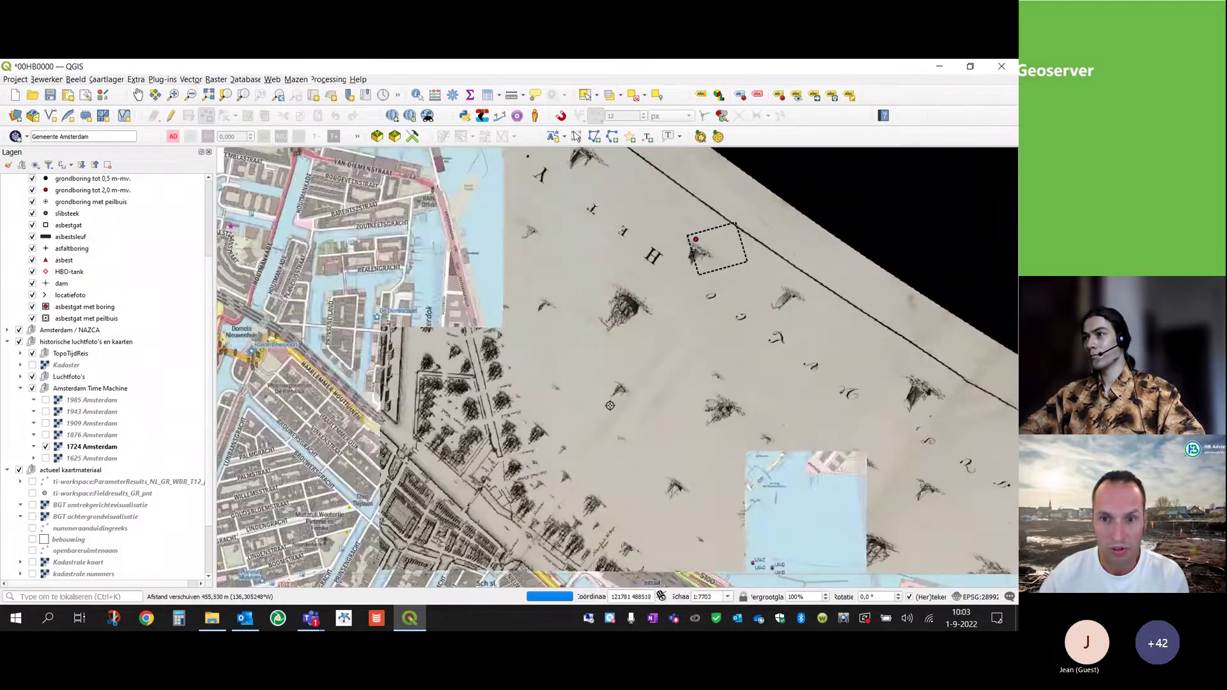
pyautogui.moveTo(508, 489); pyautogui.dragTo(649, 362)
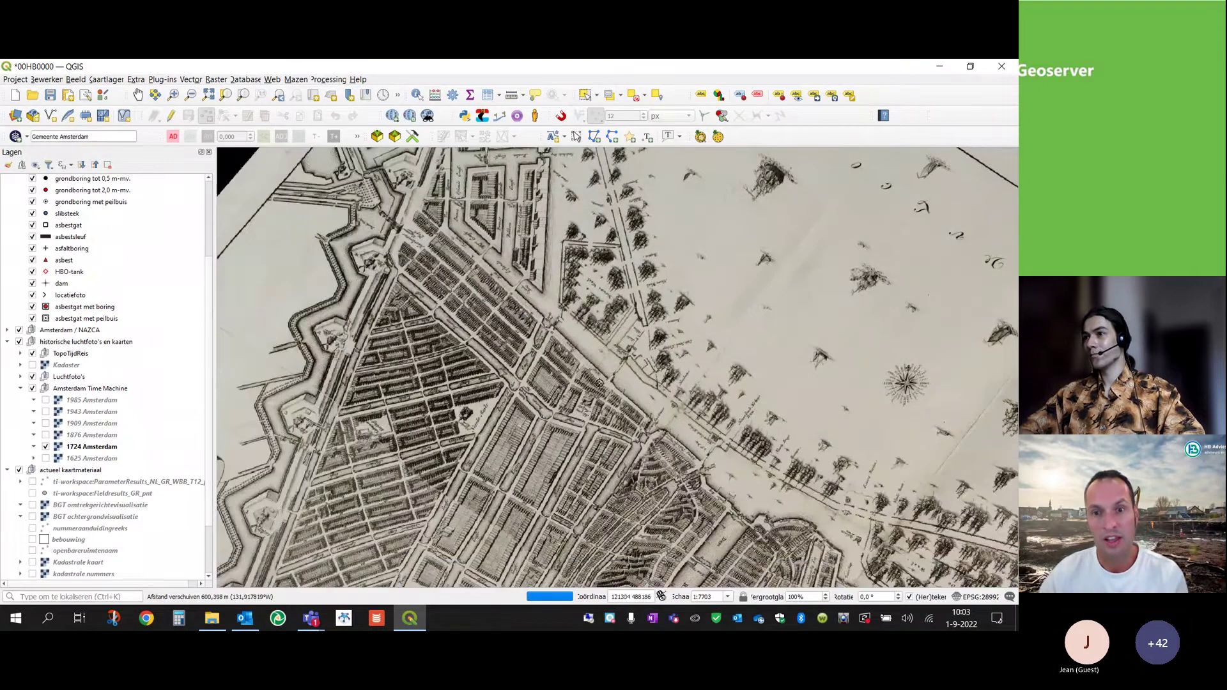
pyautogui.scroll(-1, 601, 383)
pyautogui.moveTo(603, 402); pyautogui.dragTo(541, 331)
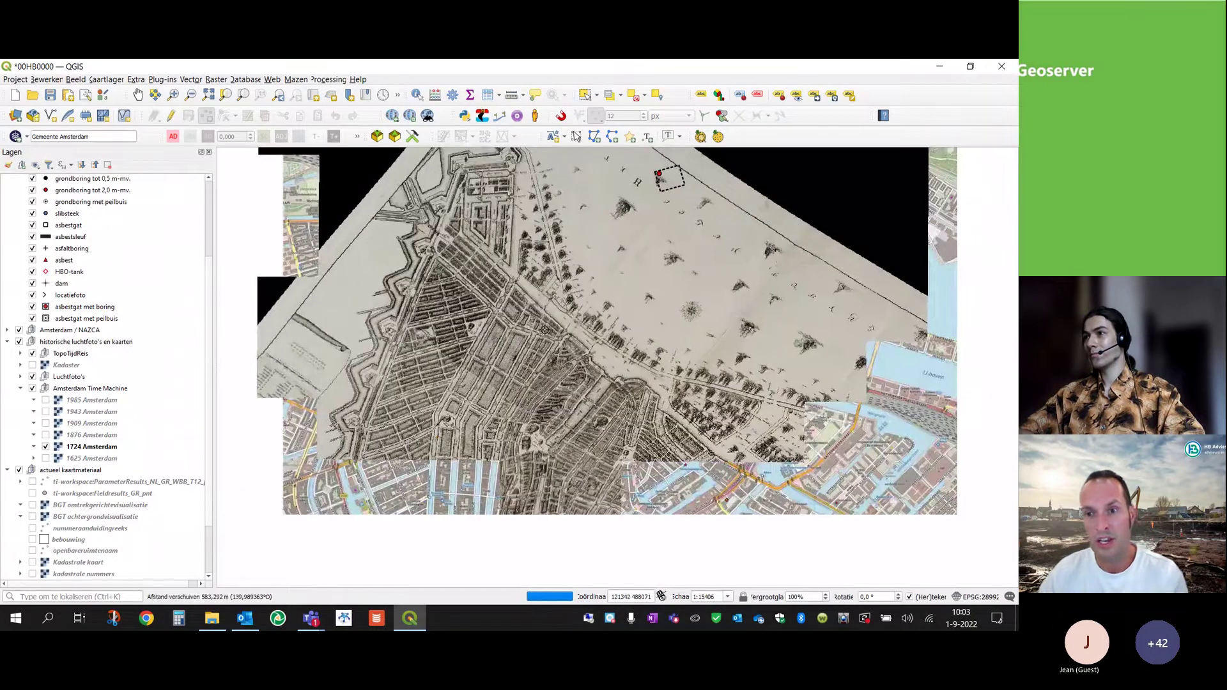
# Replace the 1724 map with the 1876 and 1909 Amsterdam maps in turn, hiding each and collapsing the Time Machine group
pyautogui.click(46, 446)
pyautogui.click(45, 435)
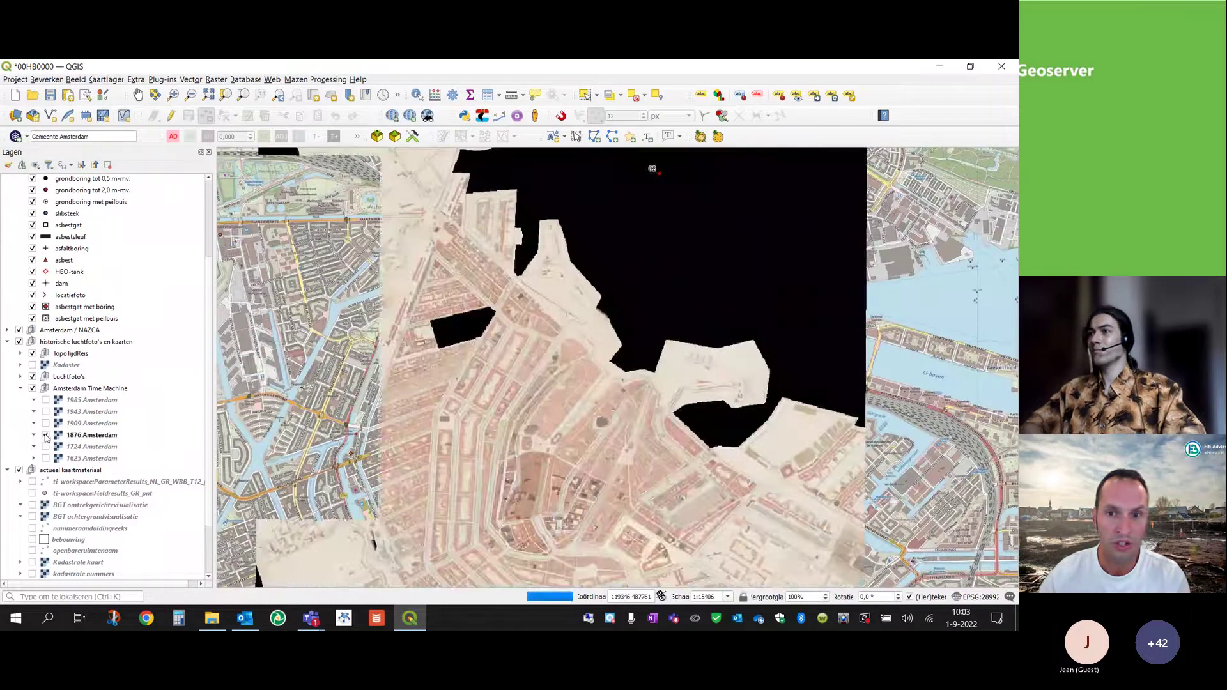
pyautogui.click(45, 435)
pyautogui.click(46, 424)
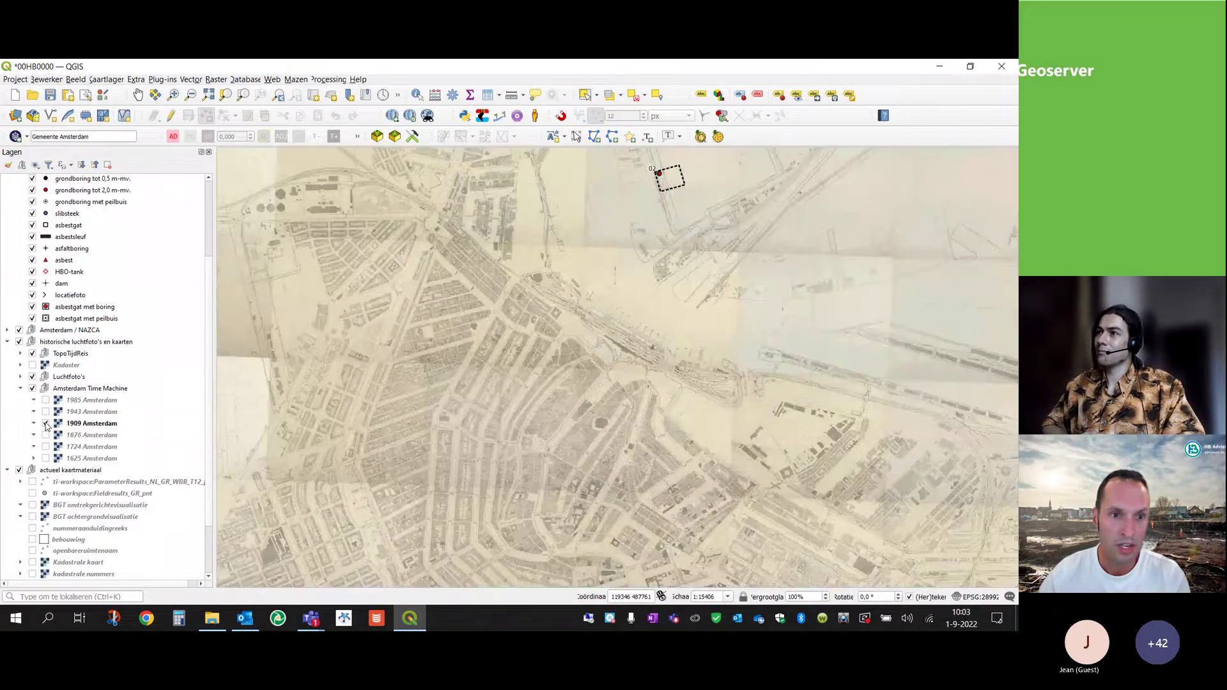
pyautogui.click(46, 424)
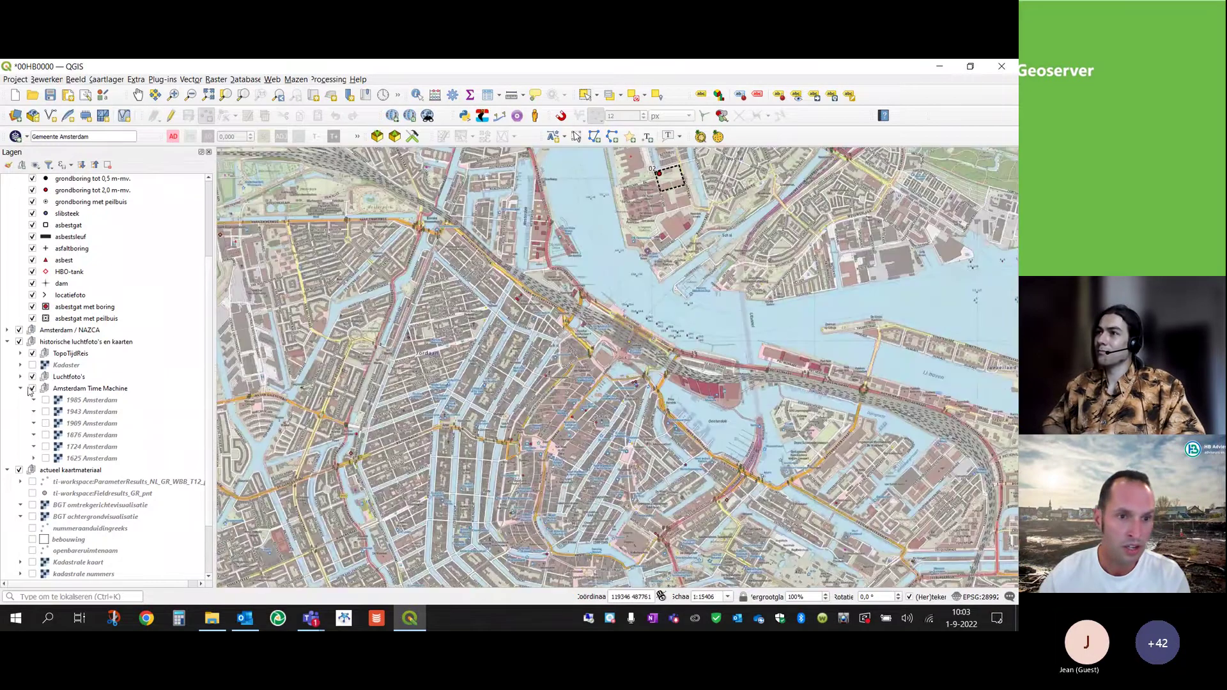
pyautogui.click(21, 390)
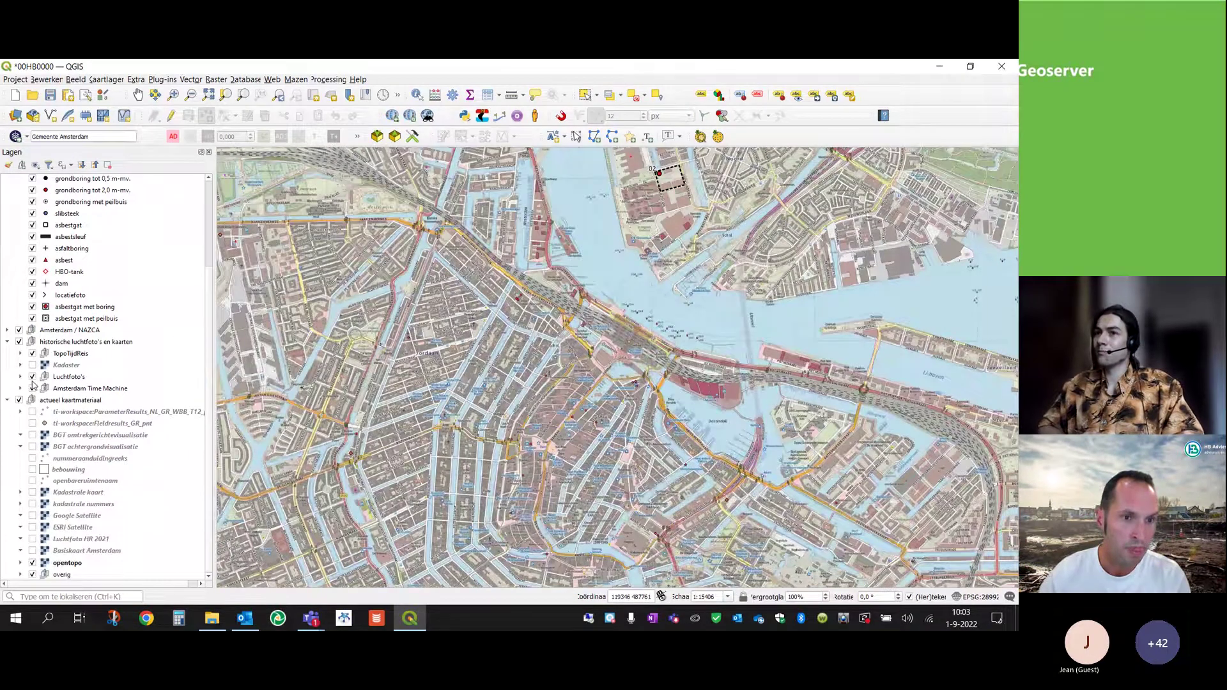
# Show the Onderzoeken layer from the Amsterdam / NAZCA group and examine its coverage around the investigation site
pyautogui.moveTo(585, 243); pyautogui.dragTo(460, 407)
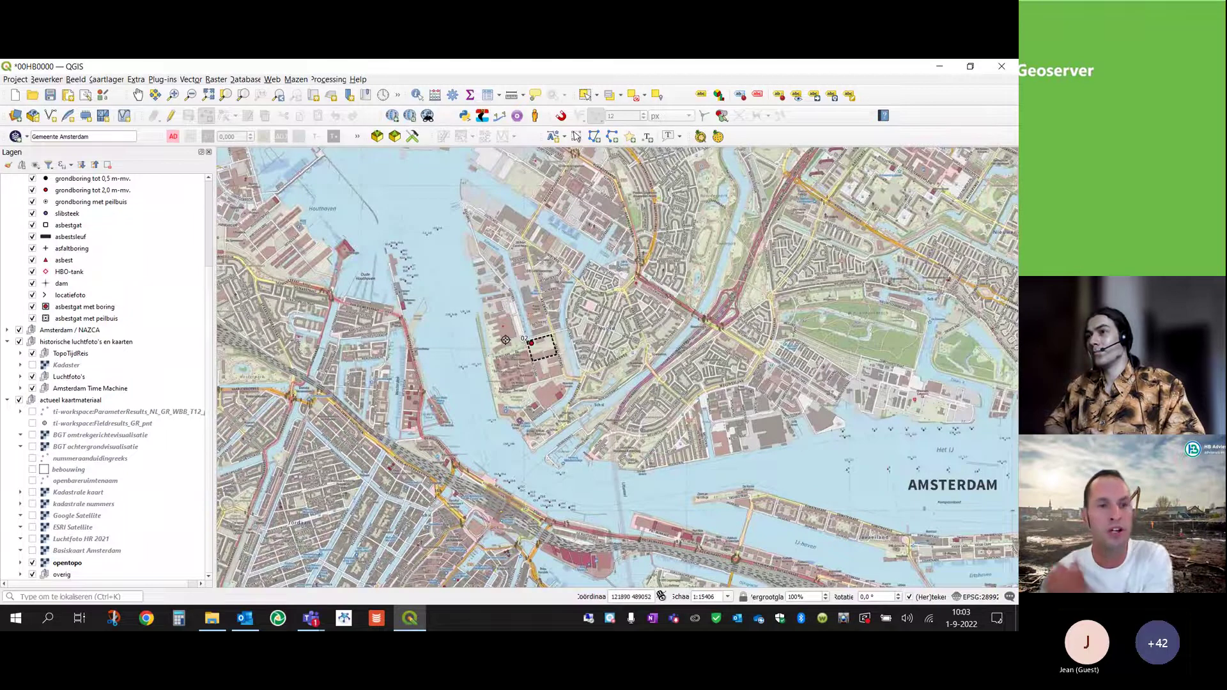
pyautogui.click(7, 329)
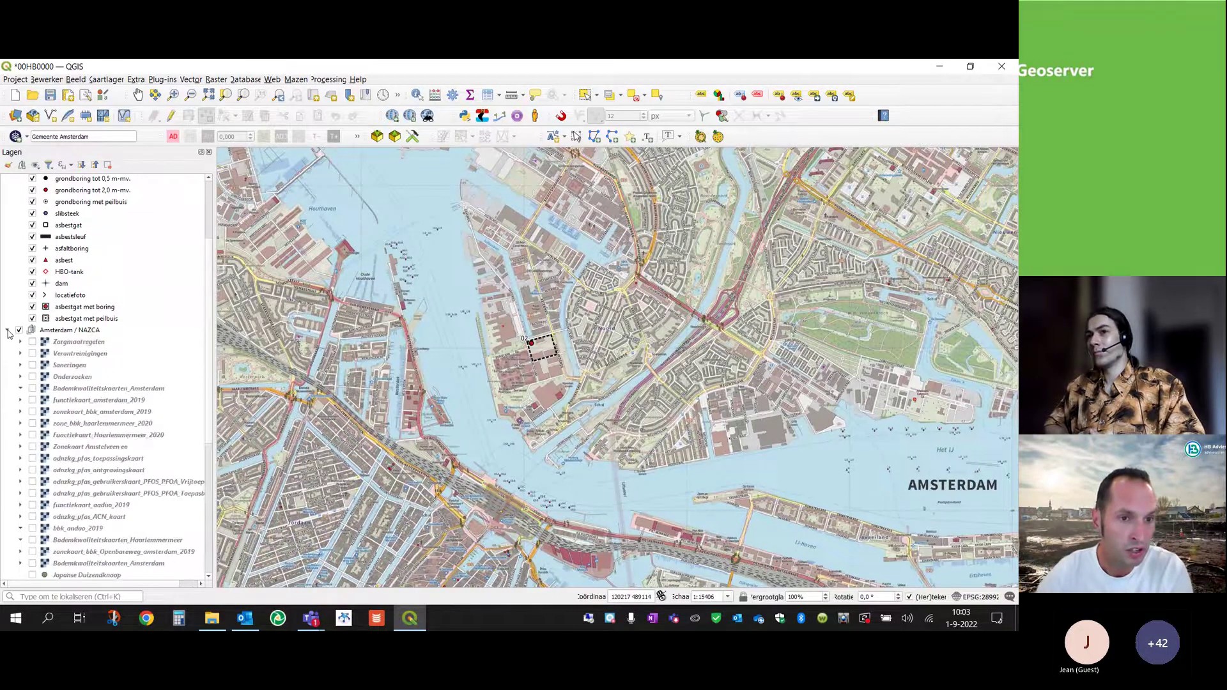
pyautogui.scroll(1, 639, 363)
pyautogui.moveTo(639, 362); pyautogui.dragTo(754, 302)
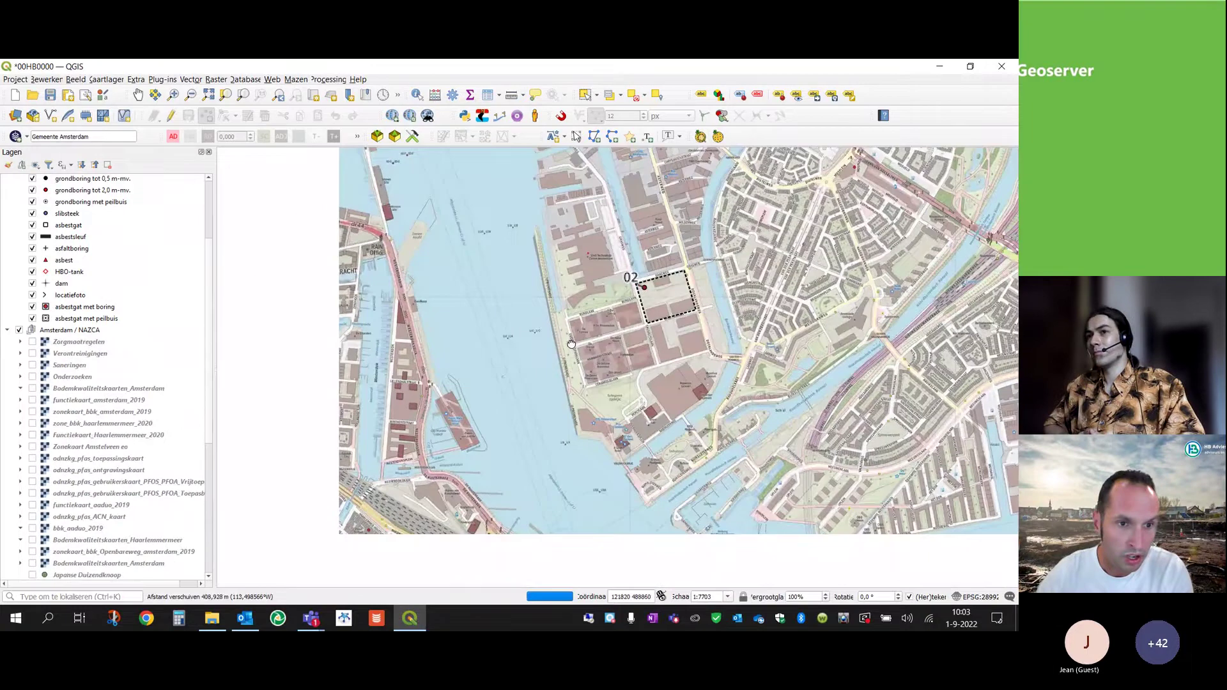
pyautogui.click(33, 377)
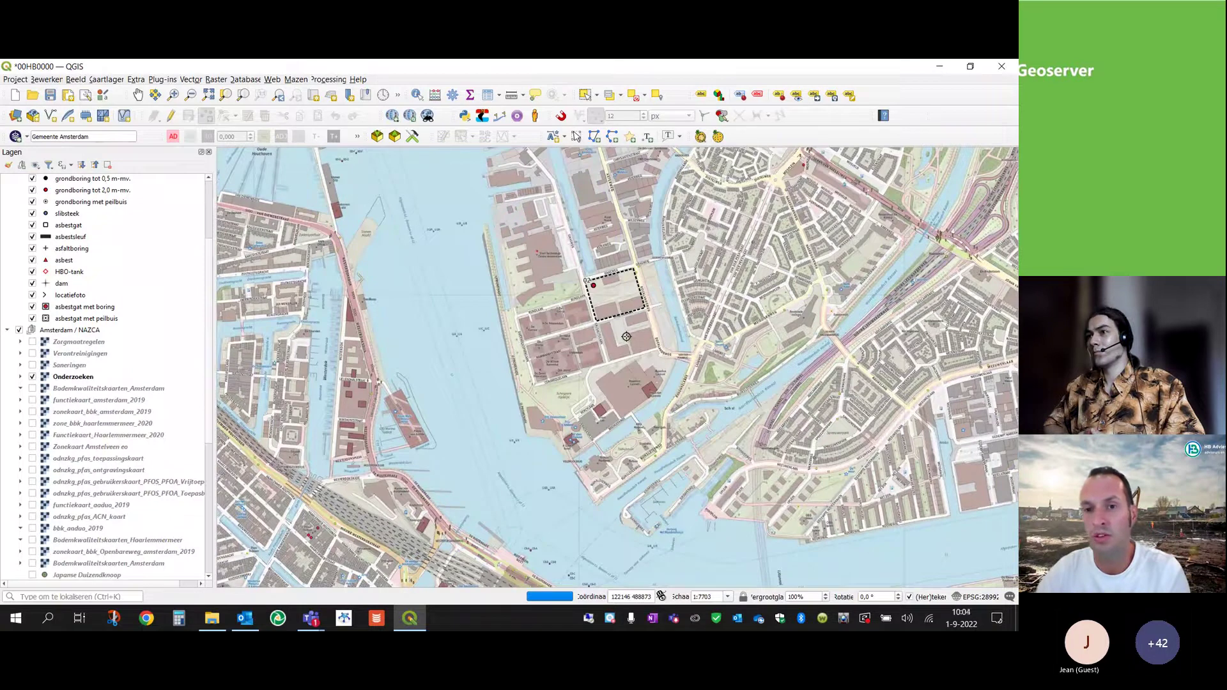
pyautogui.scroll(1, 626, 337)
pyautogui.moveTo(631, 338); pyautogui.dragTo(548, 377)
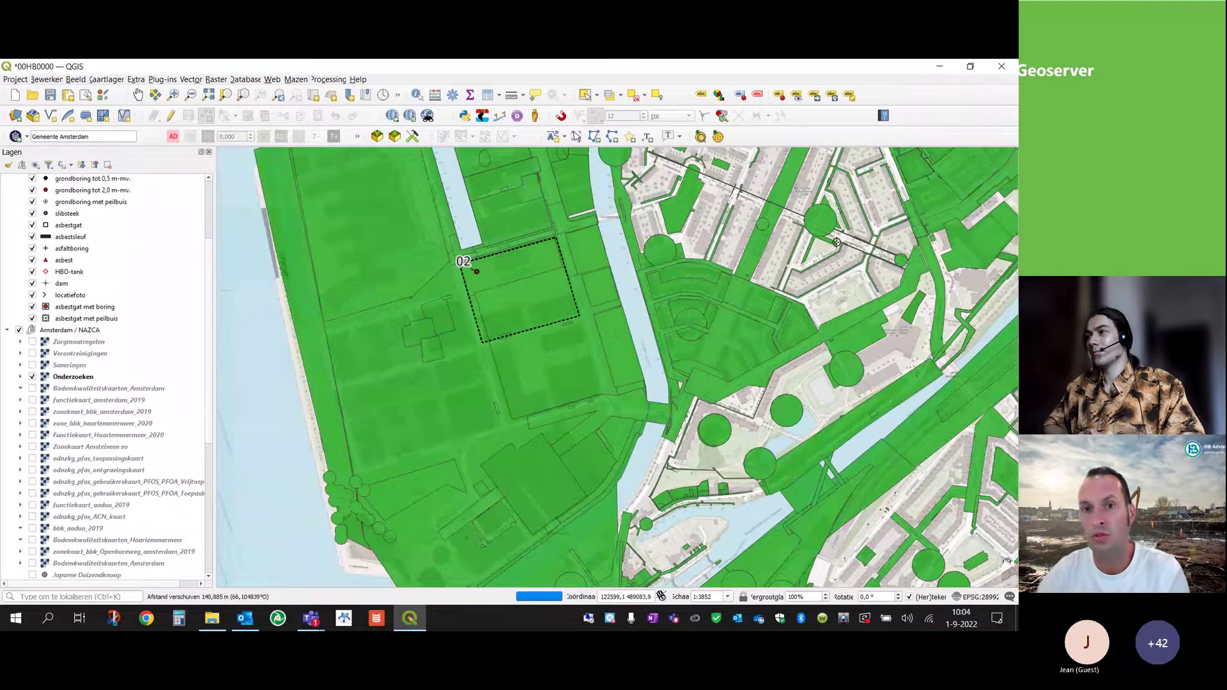
pyautogui.moveTo(676, 227); pyautogui.dragTo(561, 326)
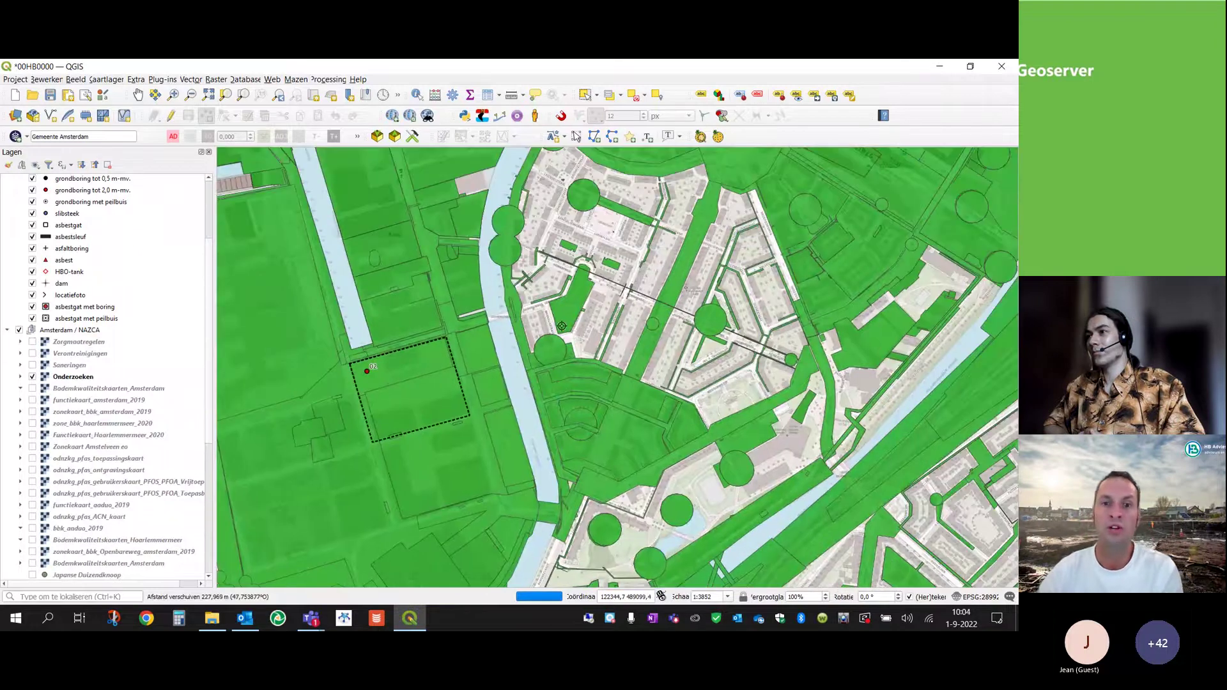
# Identify the Onderzoeken features at a circular area east of the site, review the ONDERZOEK records, and close the results
pyautogui.click(78, 376)
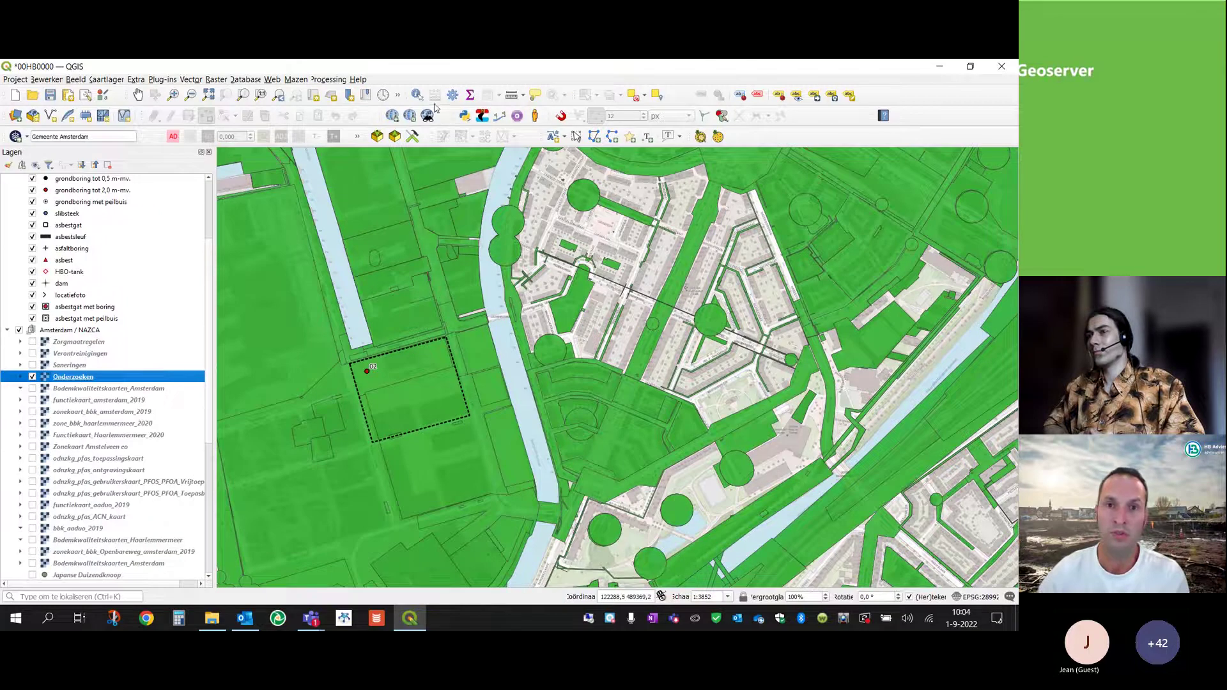
pyautogui.click(416, 95)
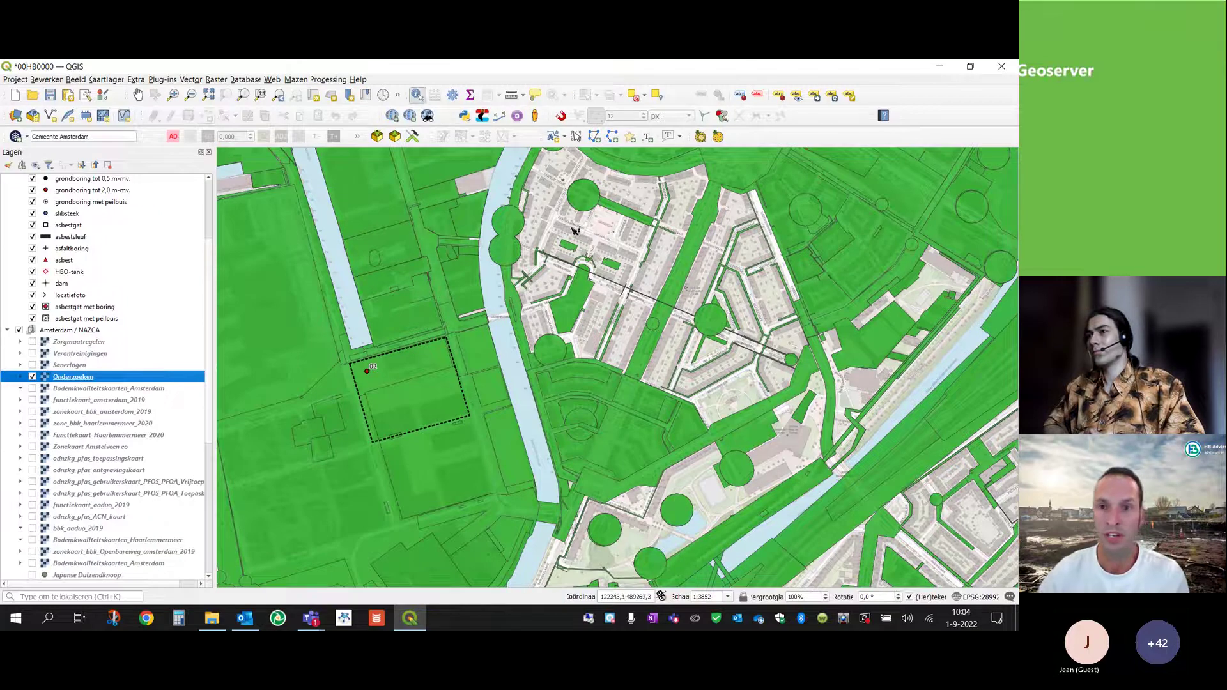
pyautogui.click(712, 324)
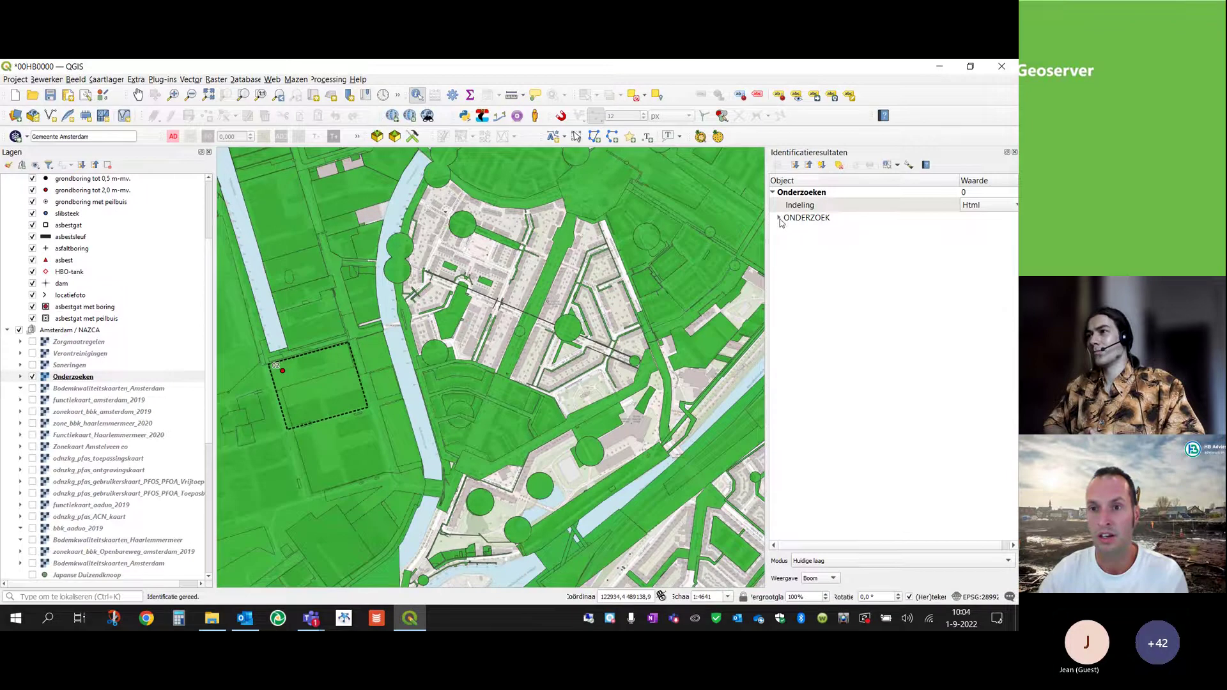
pyautogui.click(779, 219)
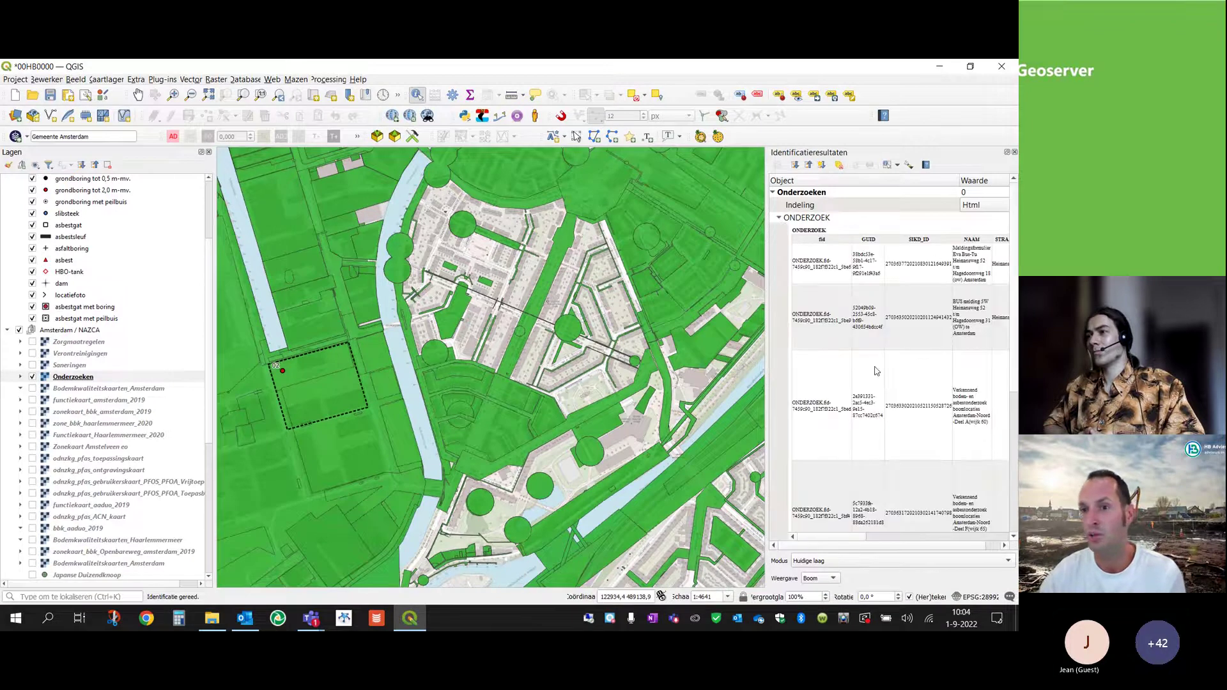
pyautogui.click(892, 395)
pyautogui.scroll(-3, 893, 395)
pyautogui.scroll(-5, 892, 393)
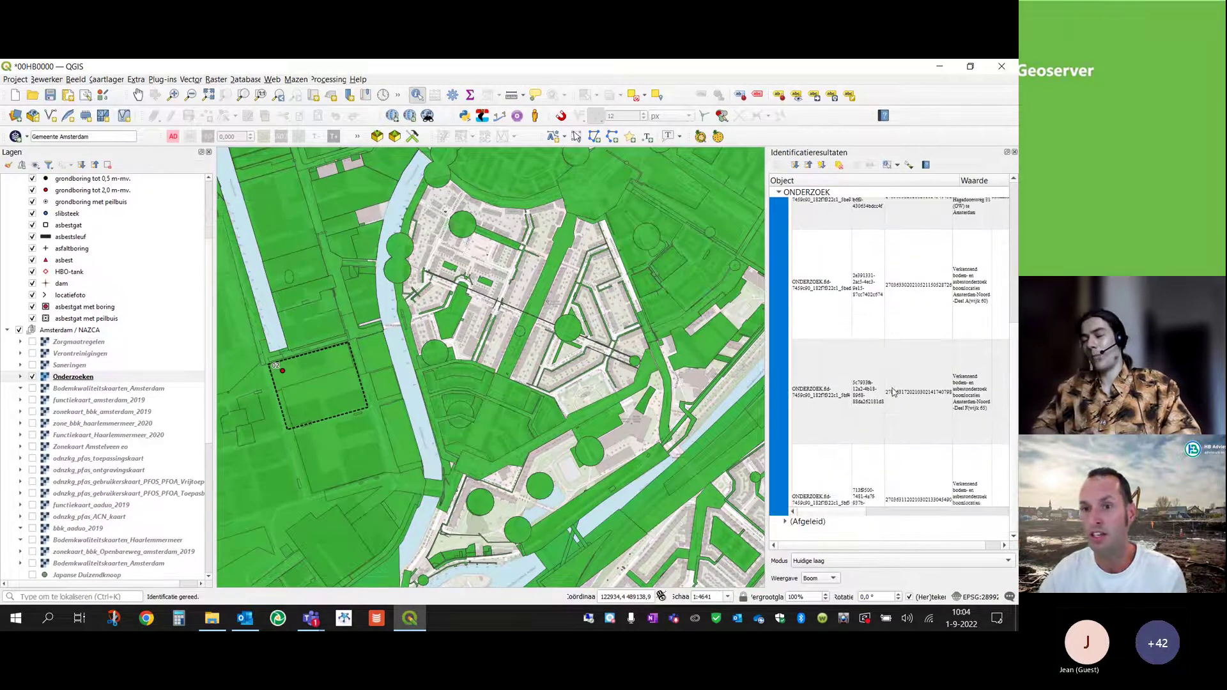
pyautogui.scroll(-1, 893, 388)
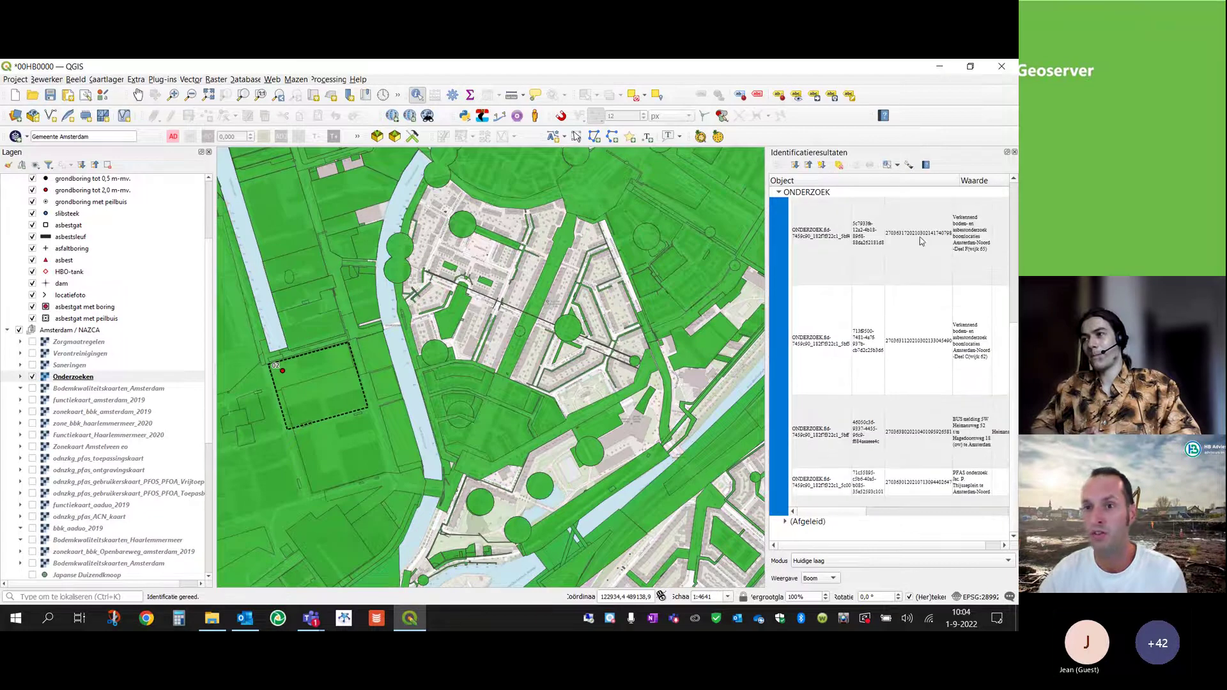
pyautogui.click(1015, 155)
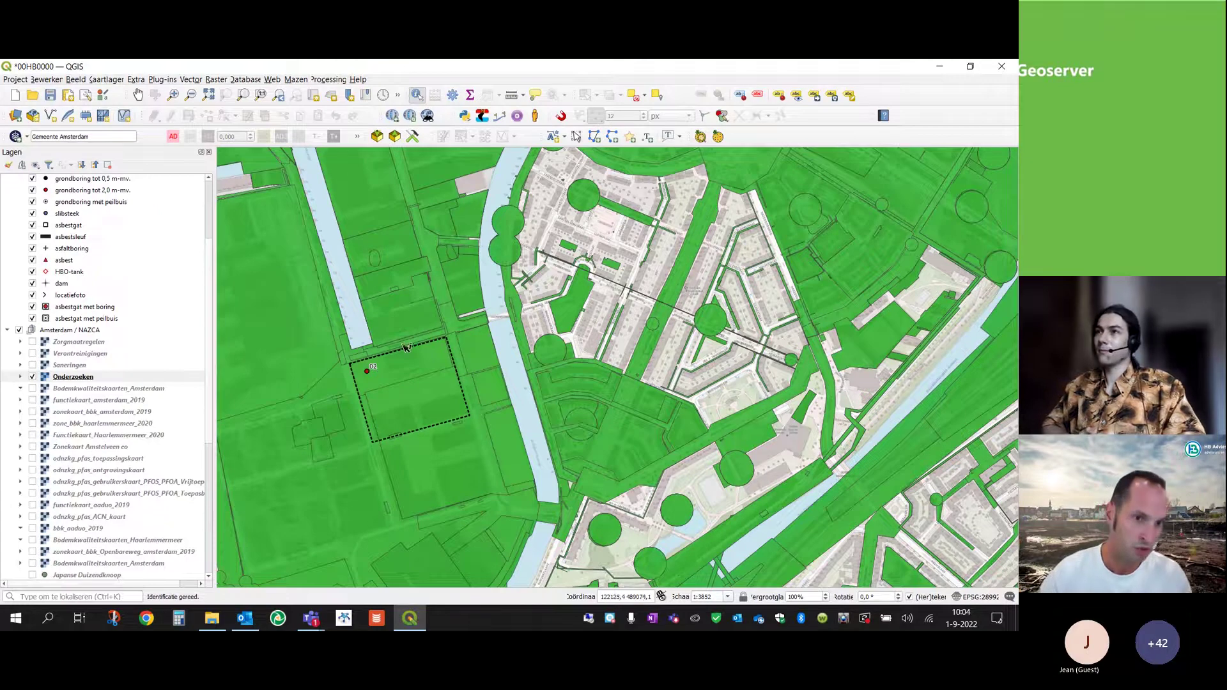
# Hide the Onderzoeken layer and check the site against the lower Bodemkwaliteitskaarten_Amsterdam layer, hiding it again
pyautogui.moveTo(68, 378)
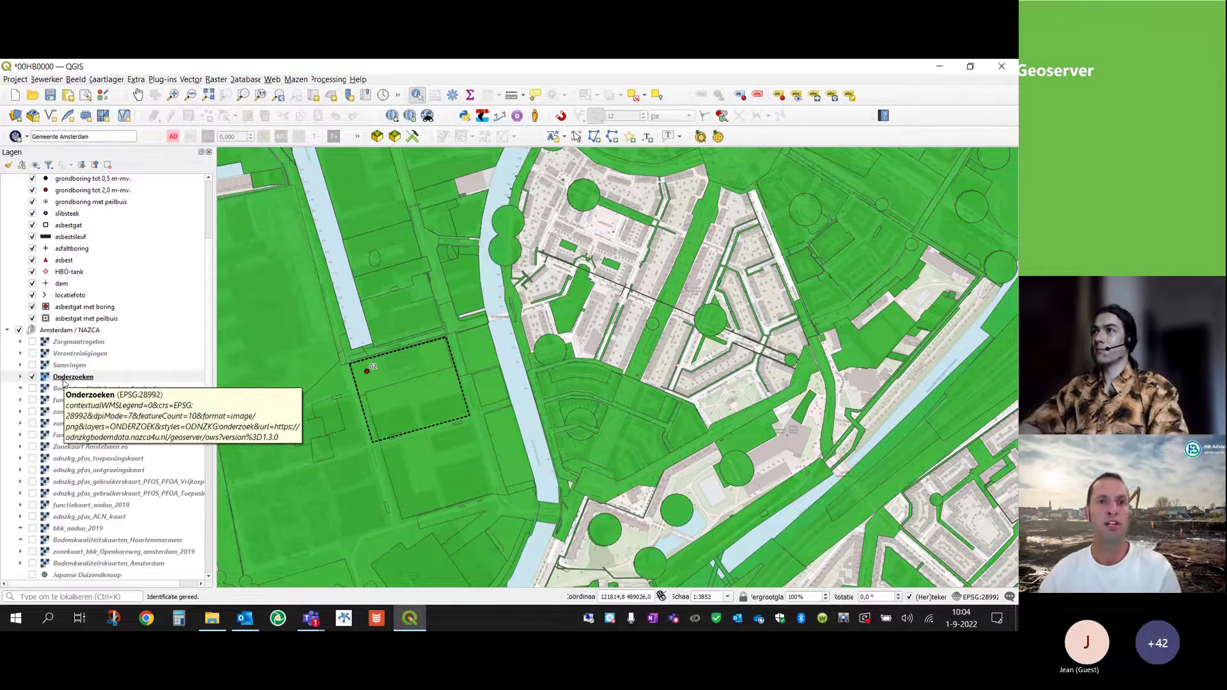
pyautogui.click(33, 378)
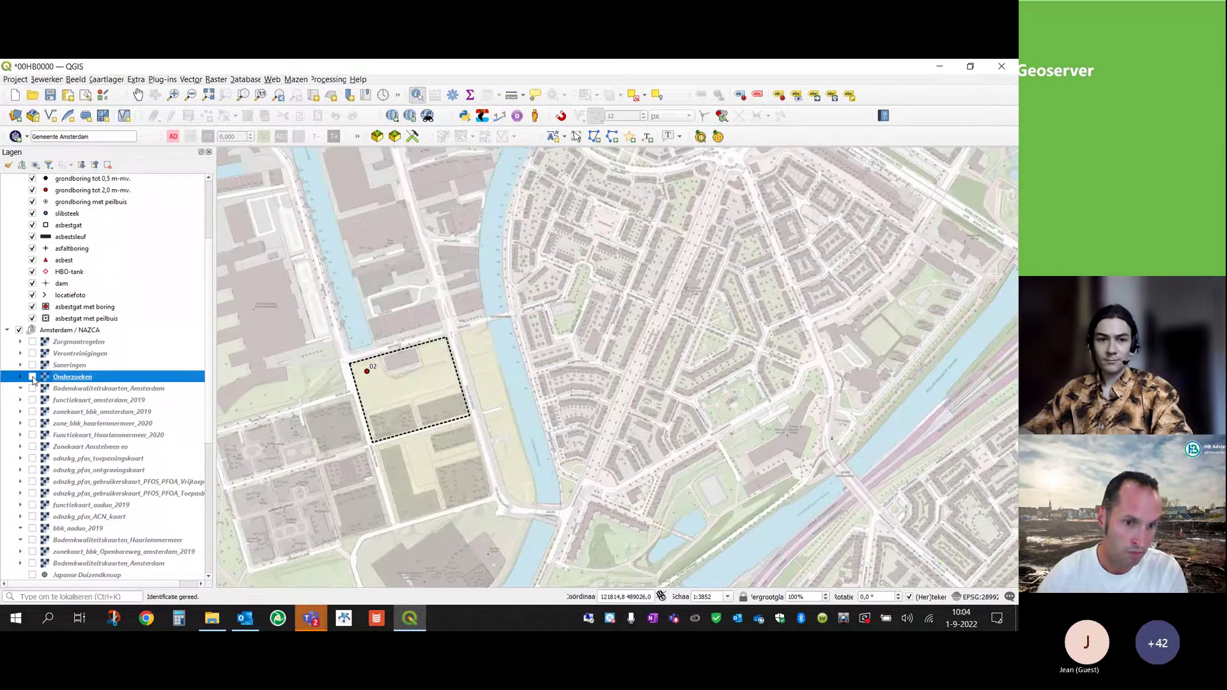
pyautogui.click(33, 564)
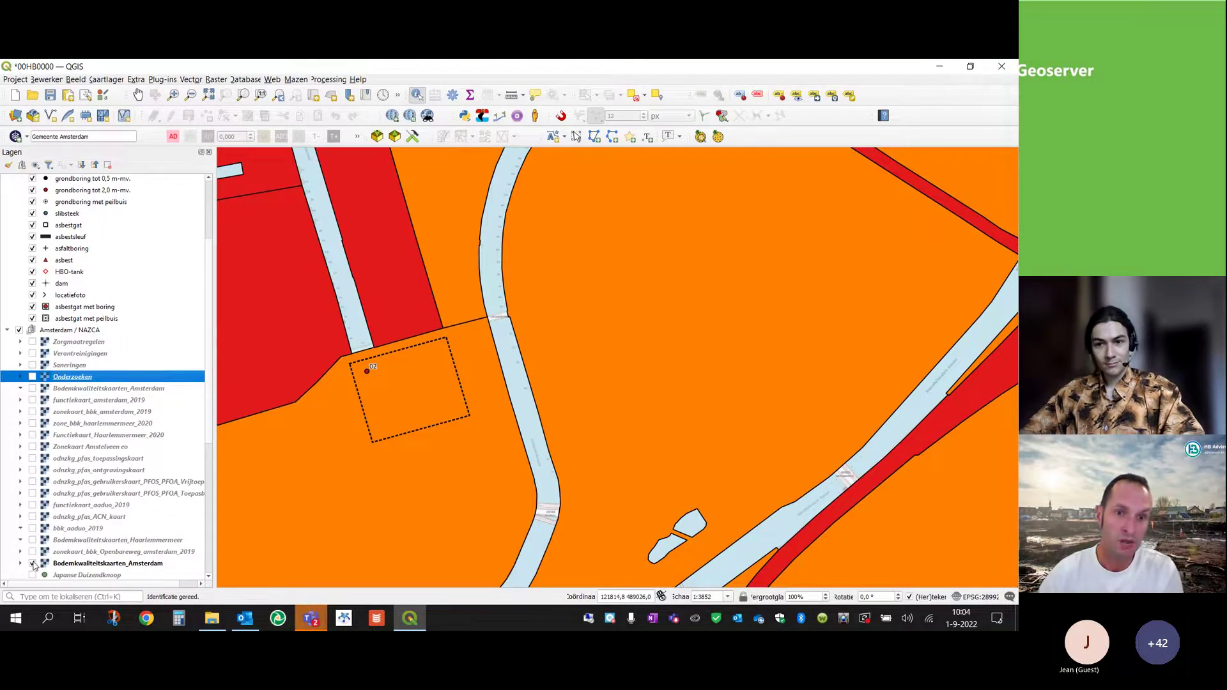
pyautogui.click(32, 562)
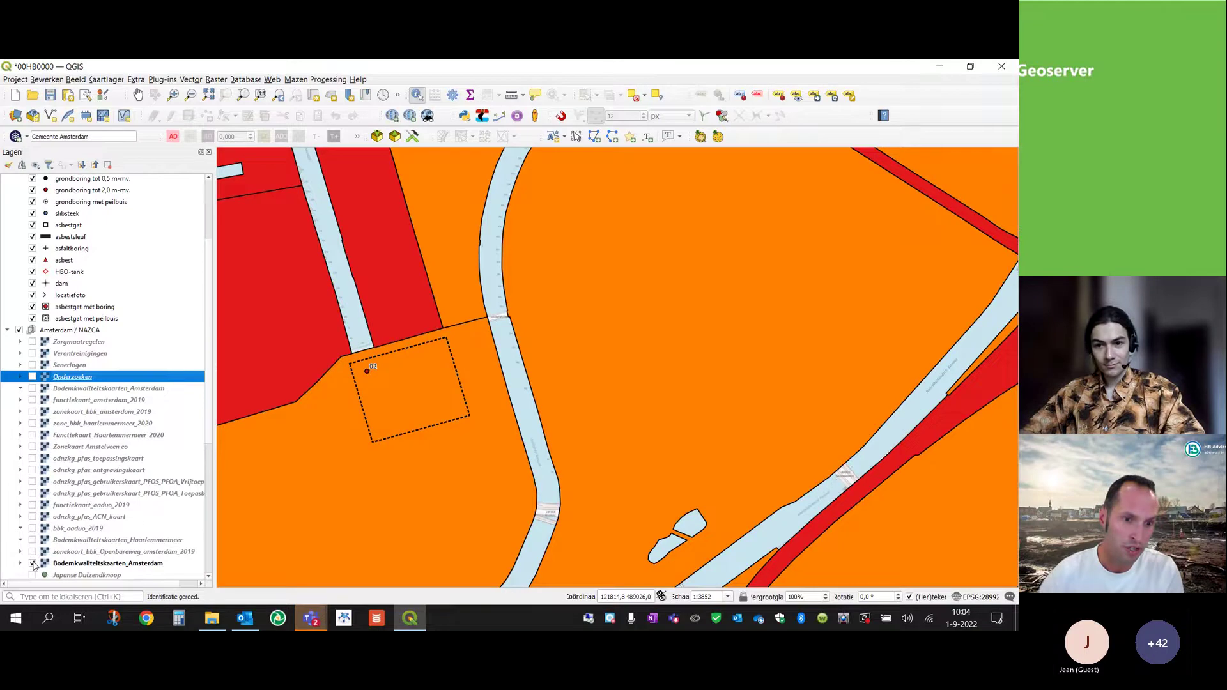
# Show the Japanse Duizendknoop point layer on the map around the site
pyautogui.scroll(-2, 35, 514)
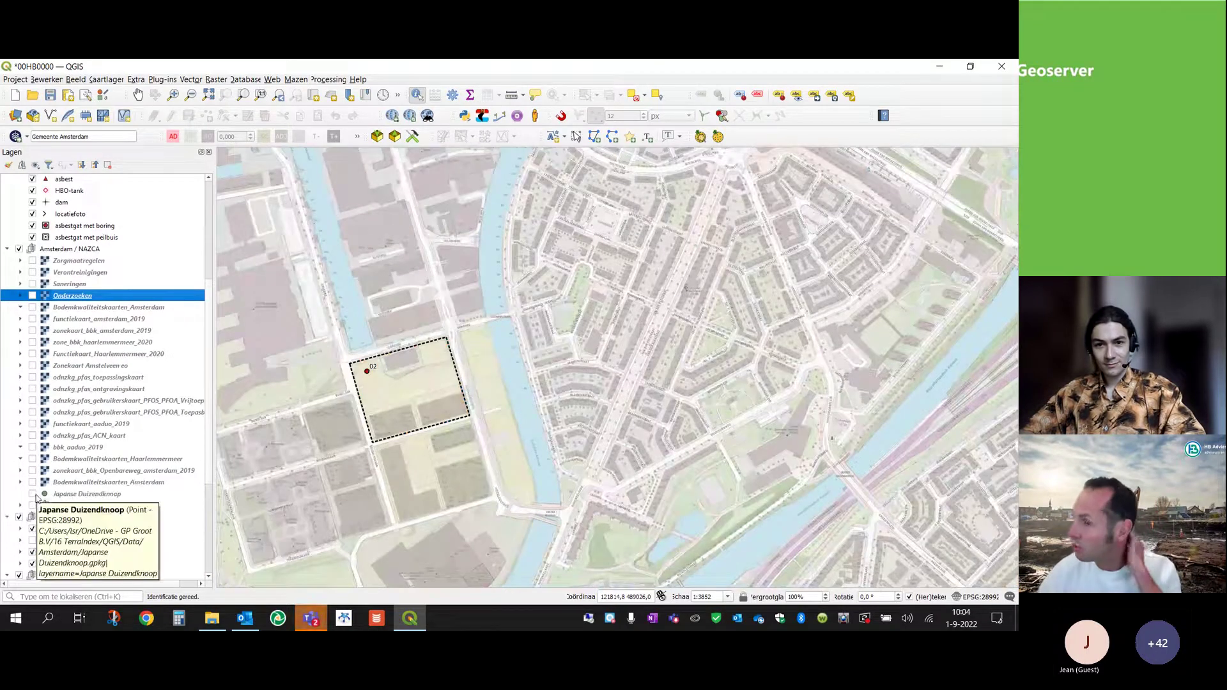
pyautogui.click(32, 495)
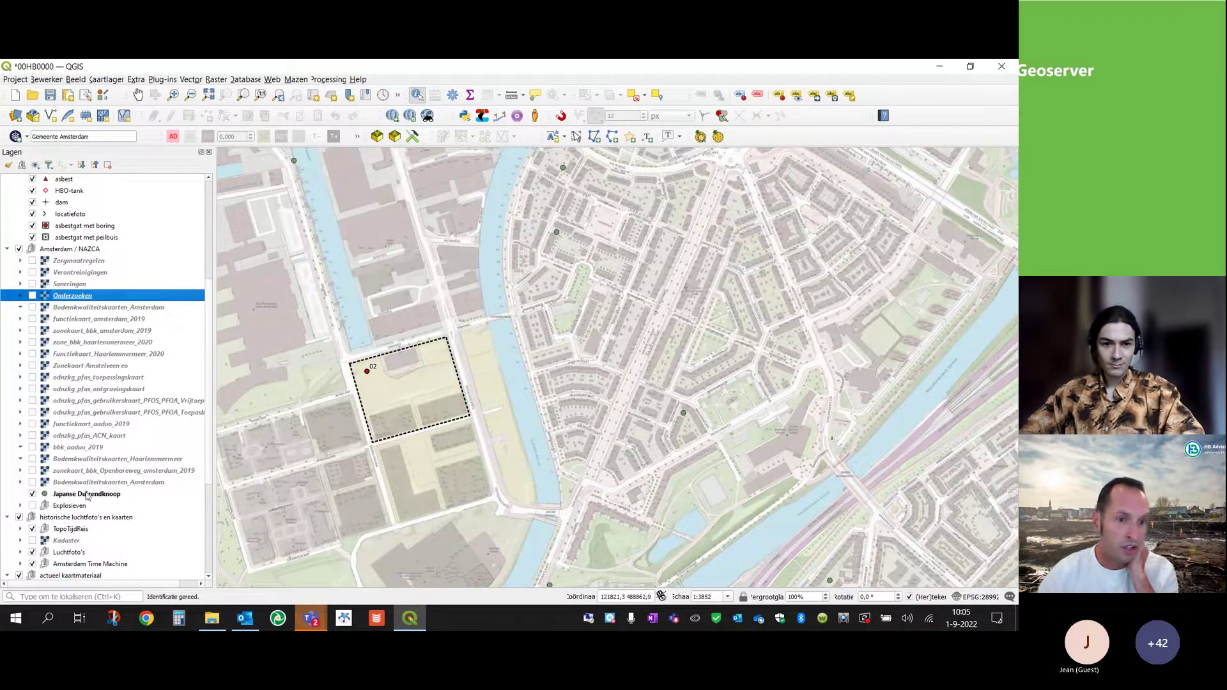
# Hide the Japanse Duizendknoop layer and check the site against the Explosieven group, hiding it again and collapsing the Amsterdam / NAZCA group
pyautogui.click(32, 494)
pyautogui.click(20, 506)
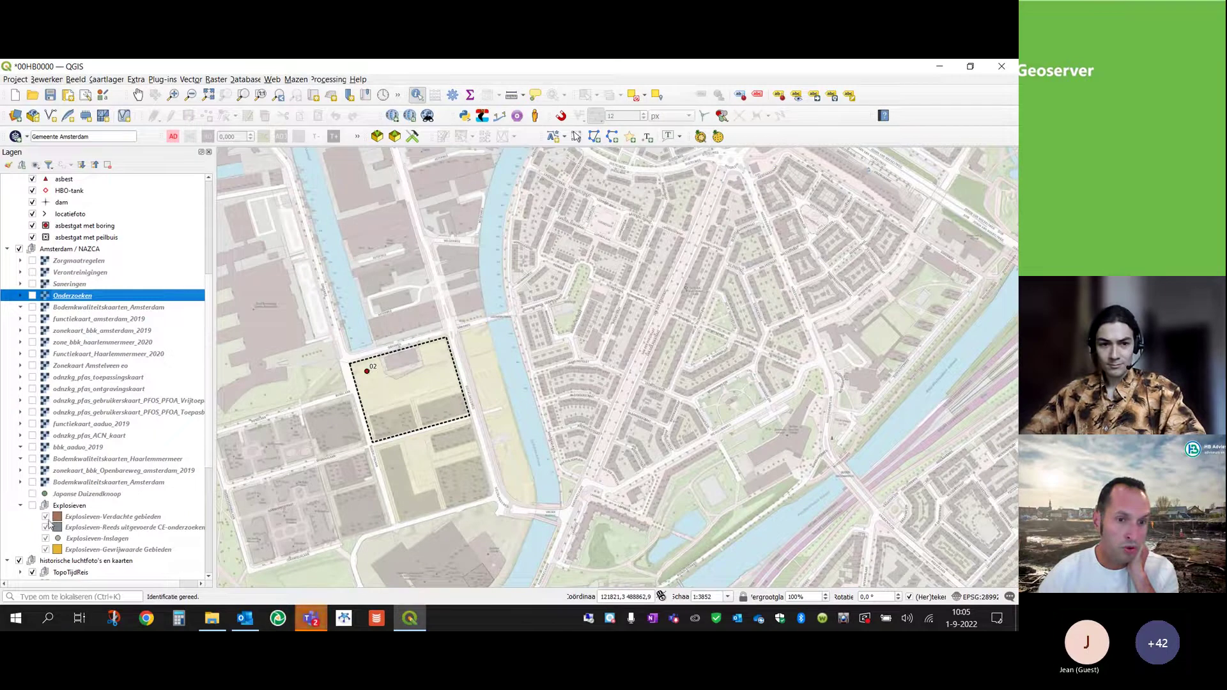
pyautogui.click(33, 506)
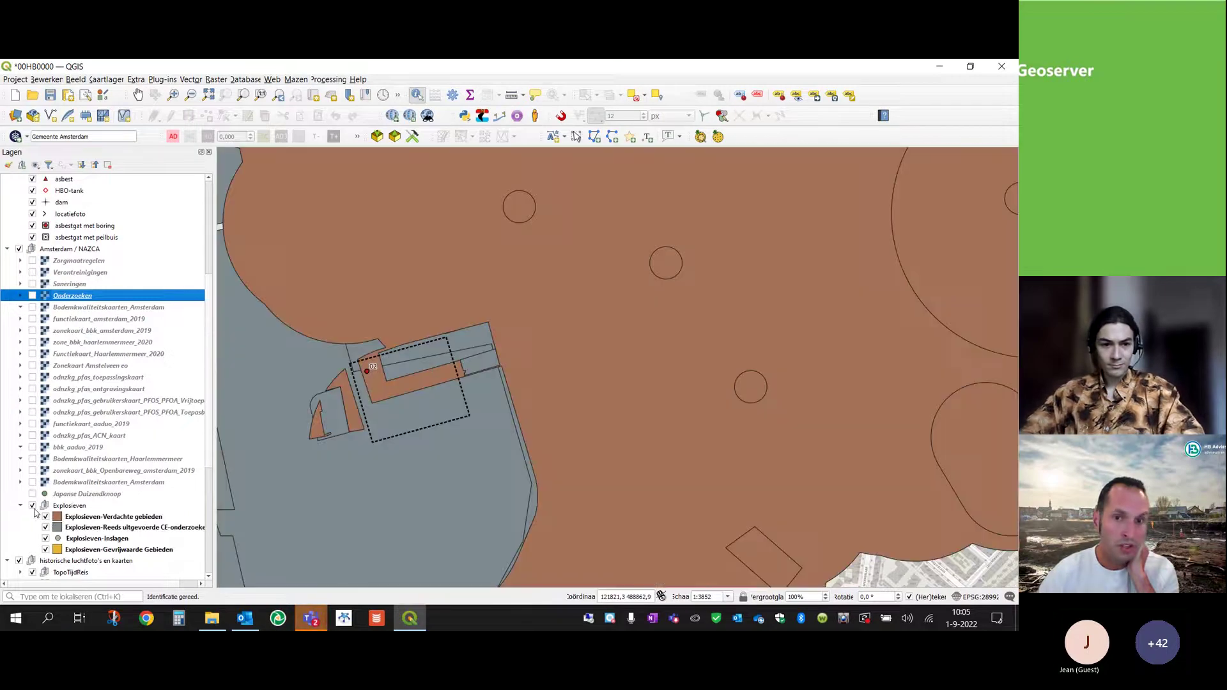
pyautogui.click(33, 506)
pyautogui.click(20, 505)
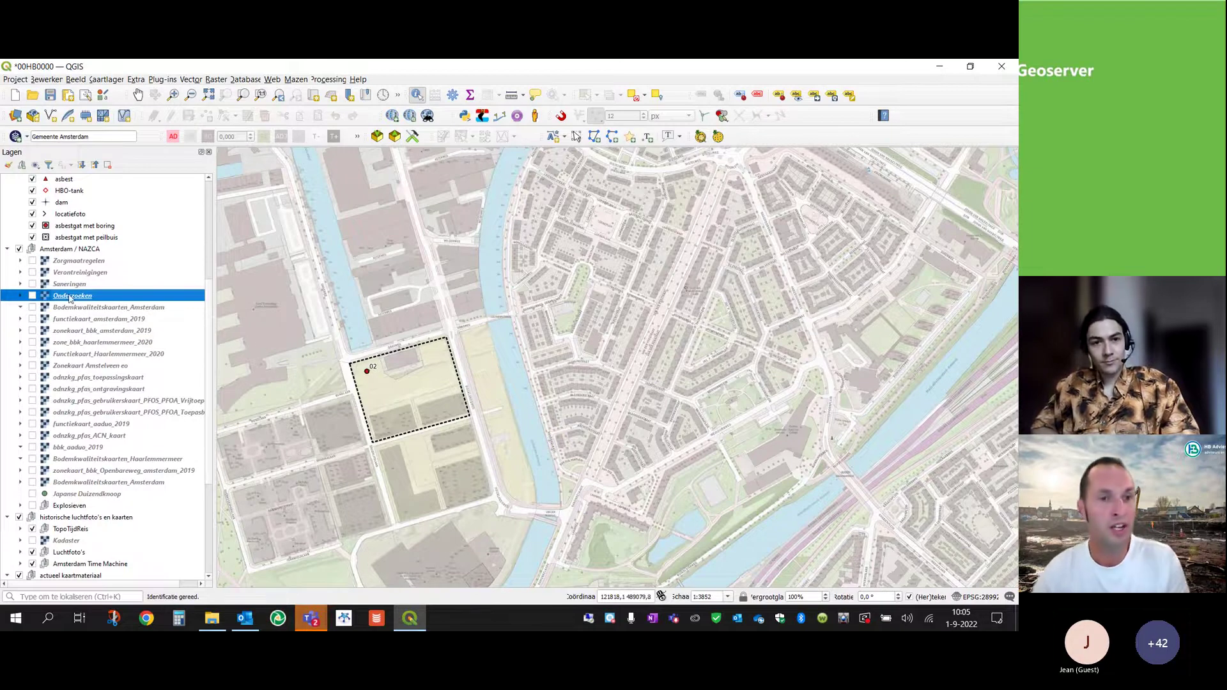
pyautogui.click(8, 250)
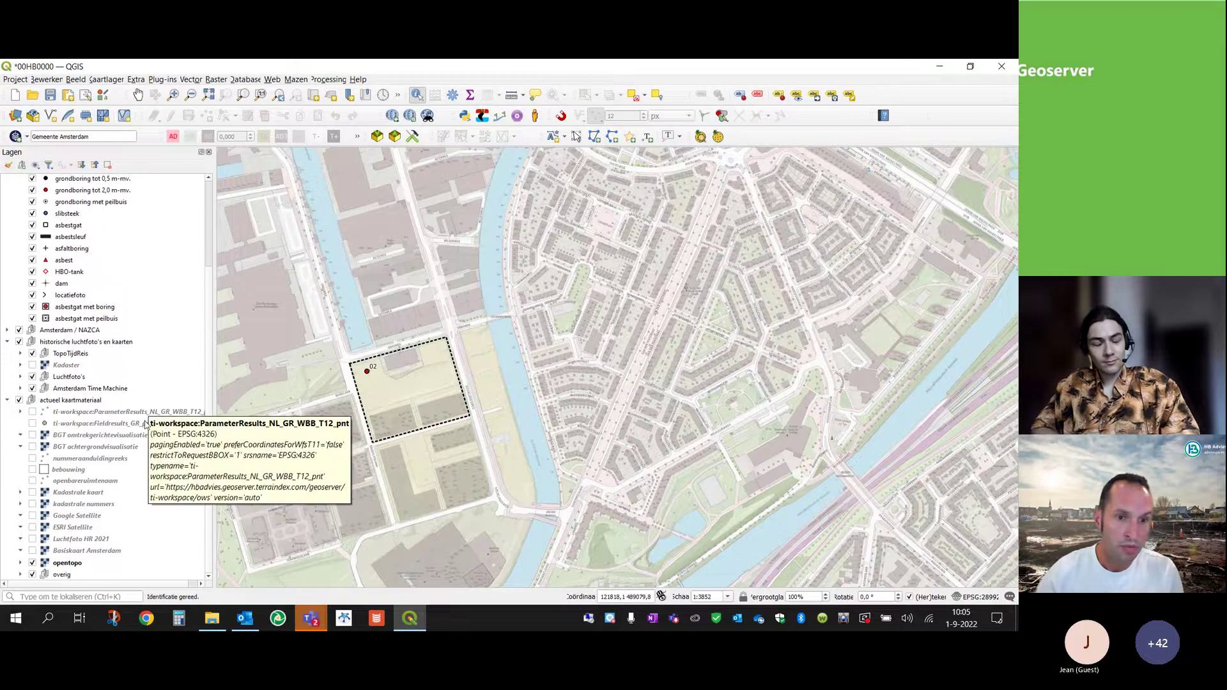
# Load the KLIC zip file 20G713918 from the Data 2 folder in 16 TerraIndex with the KLIC Viewer, then close the viewer
pyautogui.moveTo(469, 356); pyautogui.dragTo(554, 367)
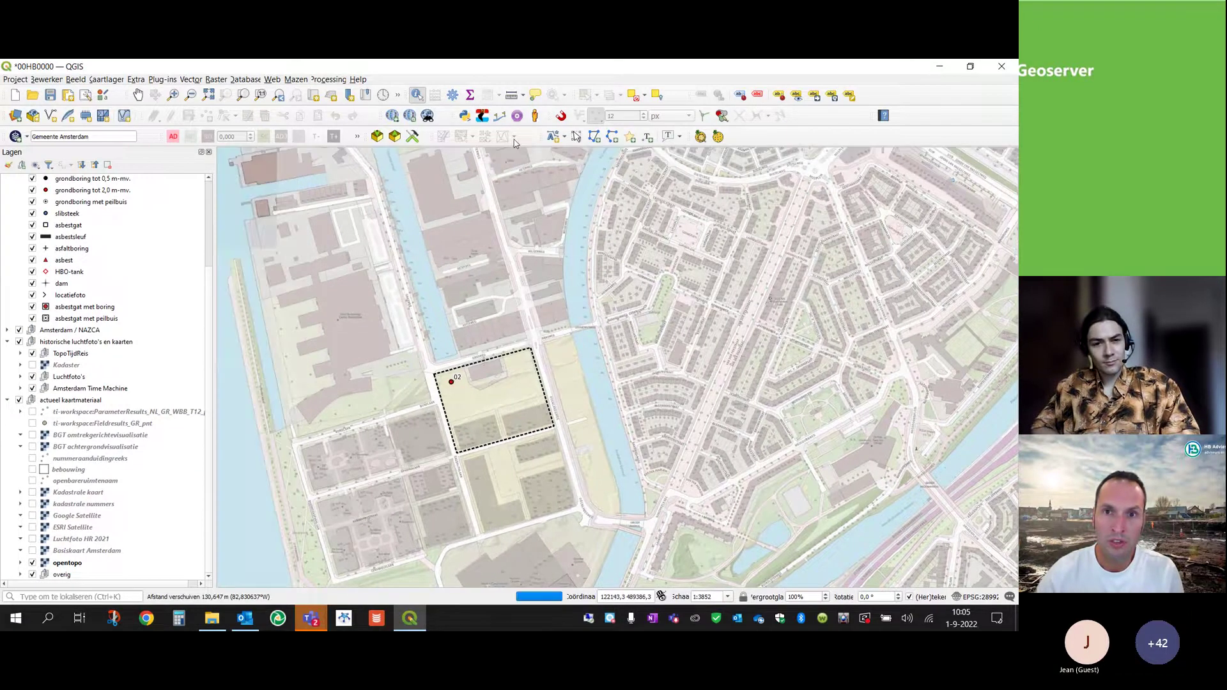
pyautogui.click(482, 117)
pyautogui.click(492, 262)
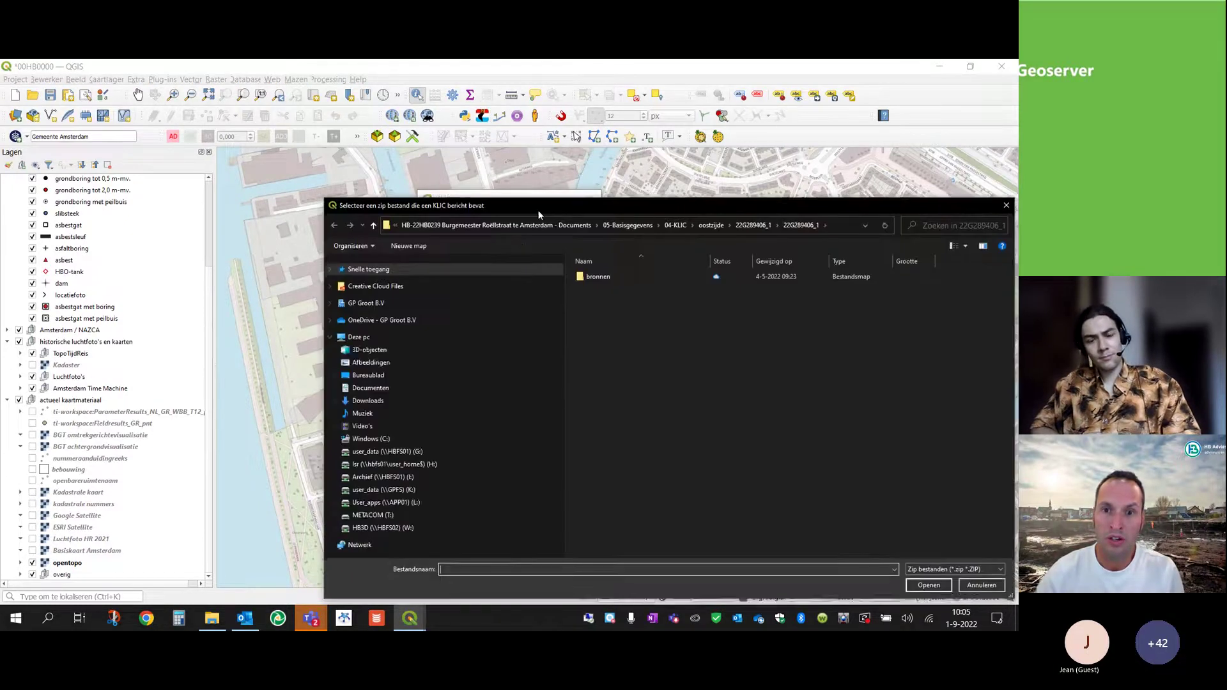
pyautogui.click(283, 293)
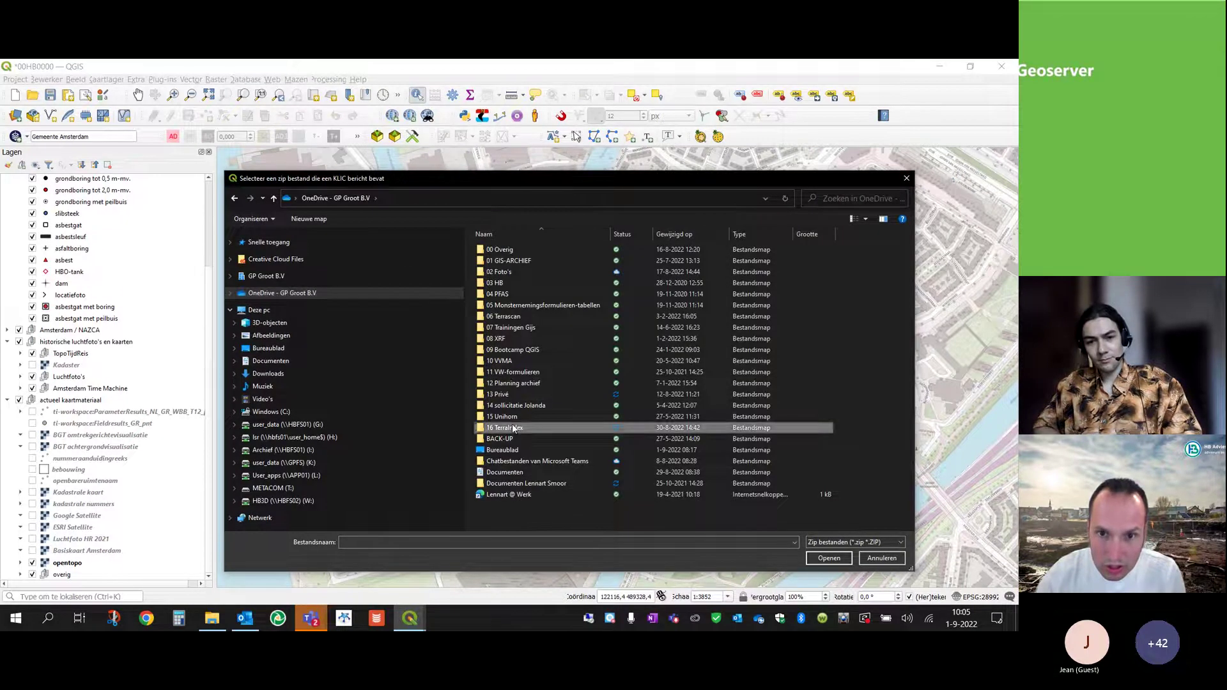
pyautogui.doubleClick(505, 428)
pyautogui.doubleClick(507, 251)
pyautogui.click(511, 261)
pyautogui.moveTo(711, 182); pyautogui.dragTo(624, 160)
pyautogui.click(741, 537)
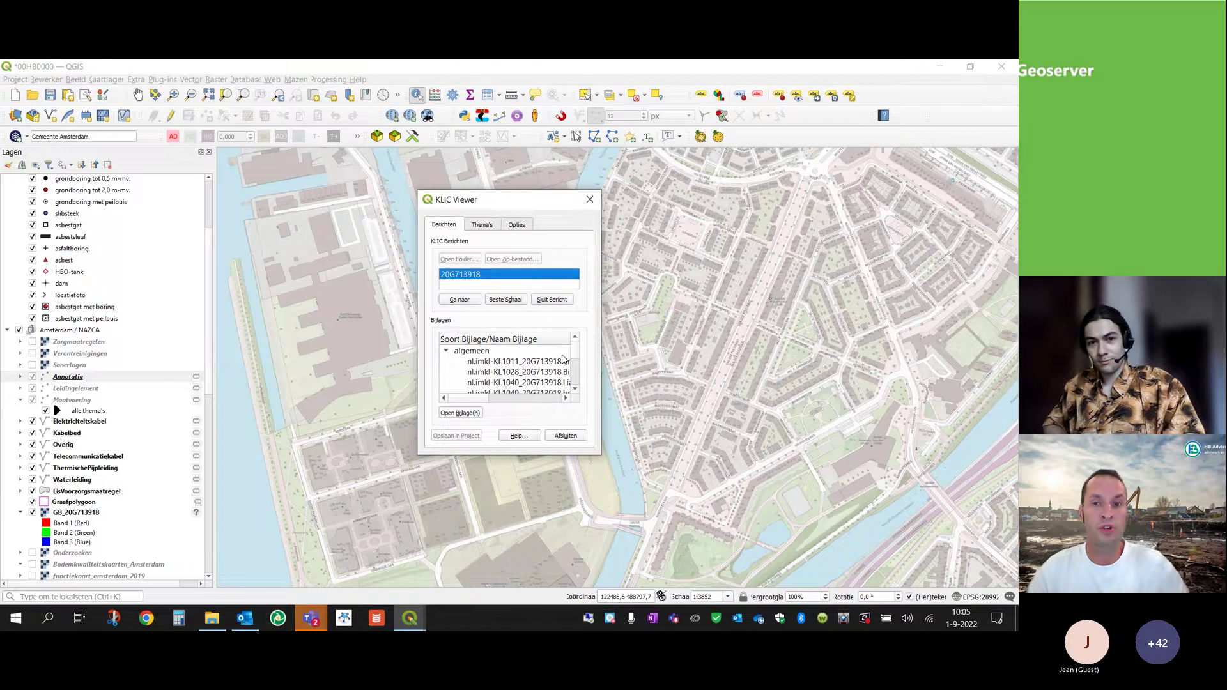
pyautogui.click(565, 436)
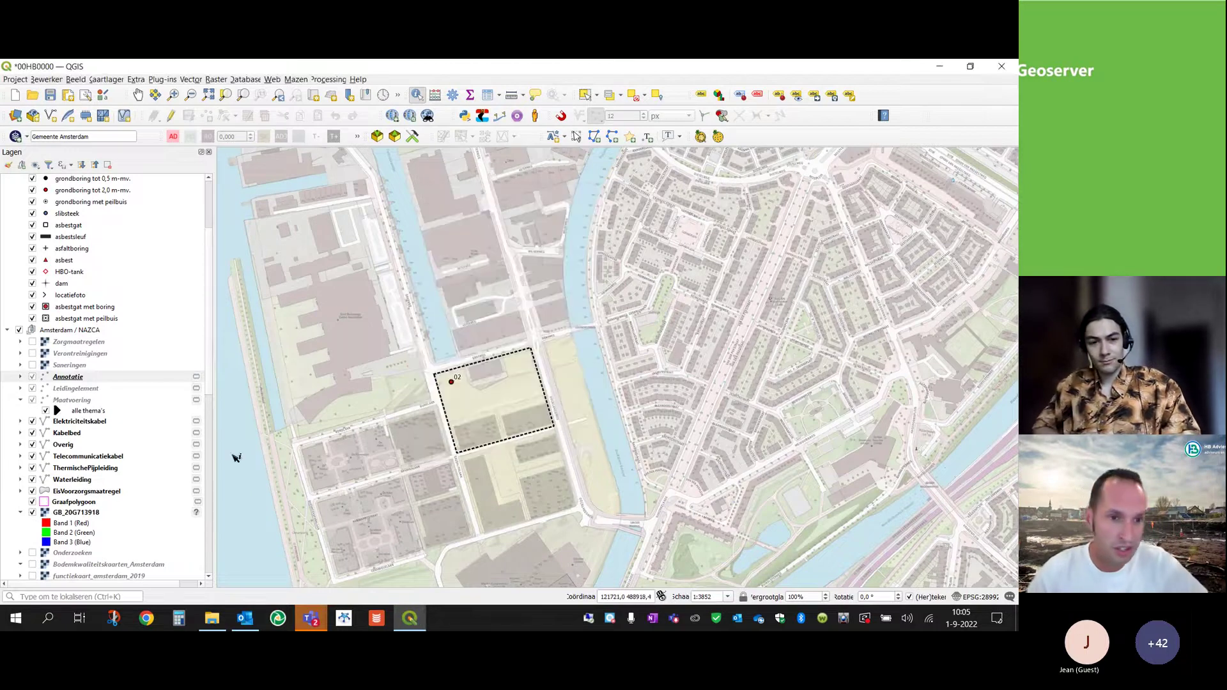
# Zoom to the Kabelbed layer and examine the KLIC cables and pipes around the excavation polygon at Tennisclub IJburg
pyautogui.rightClick(66, 432)
pyautogui.click(154, 93)
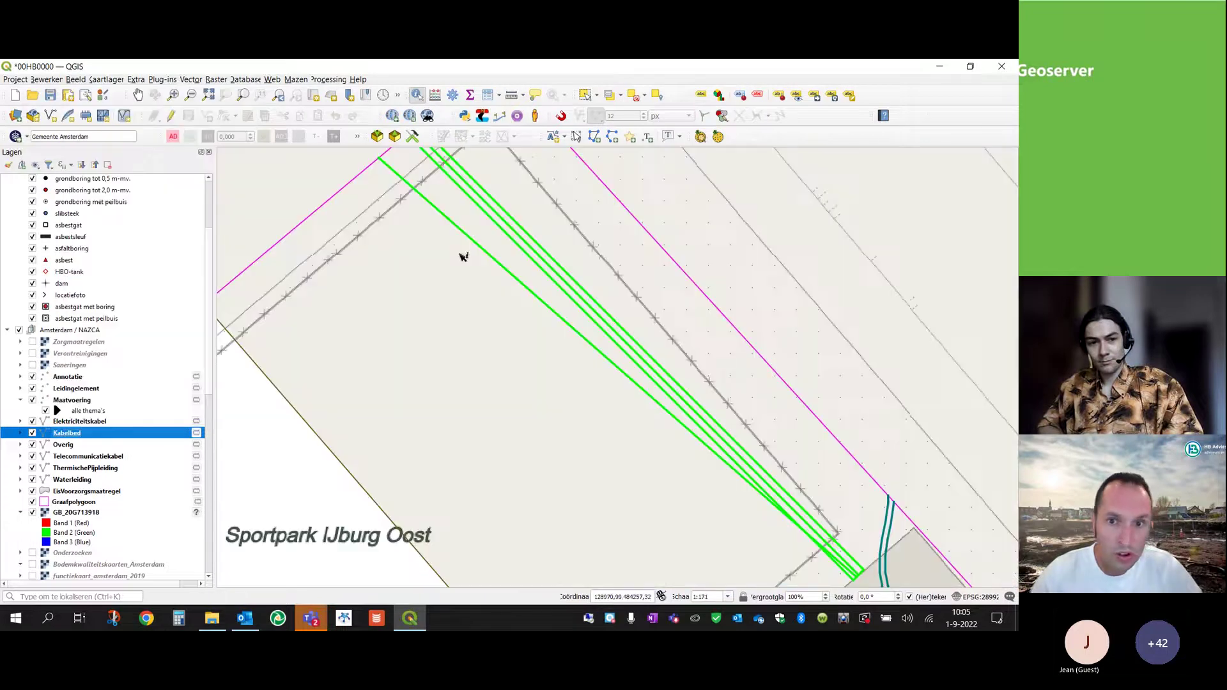
pyautogui.scroll(-2, 520, 343)
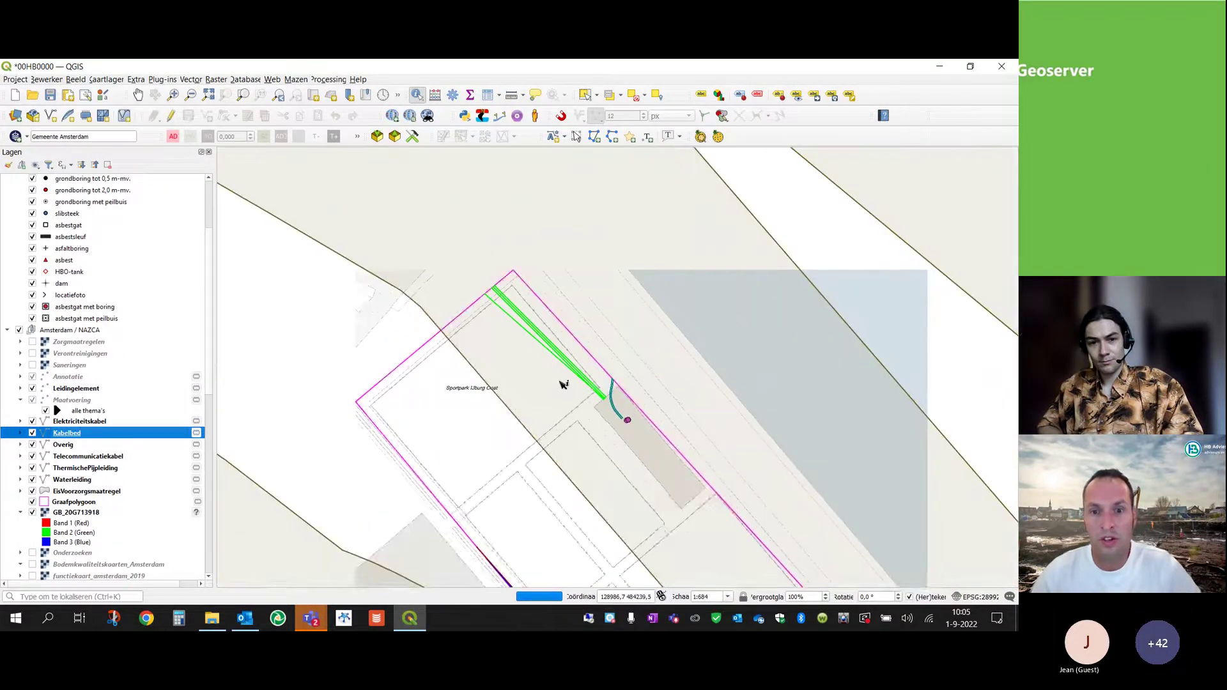
pyautogui.scroll(-1, 563, 384)
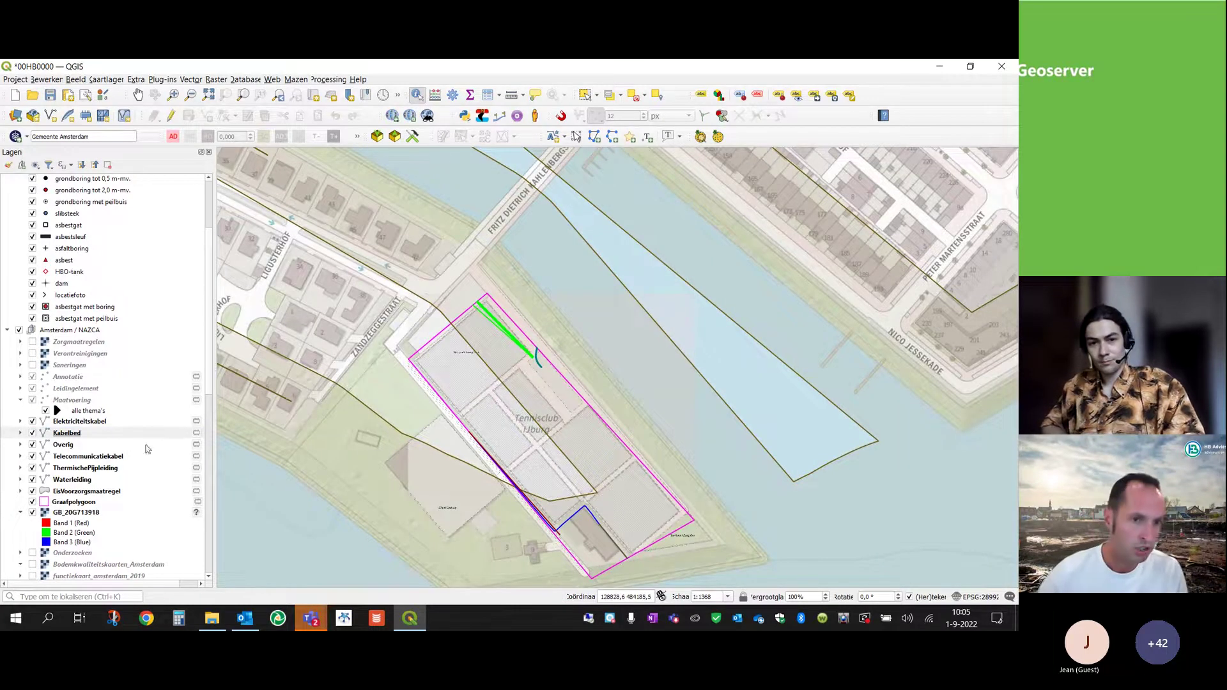
# Group the KLIC layers from Annotatie through GB_20G713918, then collapse and hide the group
pyautogui.click(29, 377)
pyautogui.scroll(-1, 90, 549)
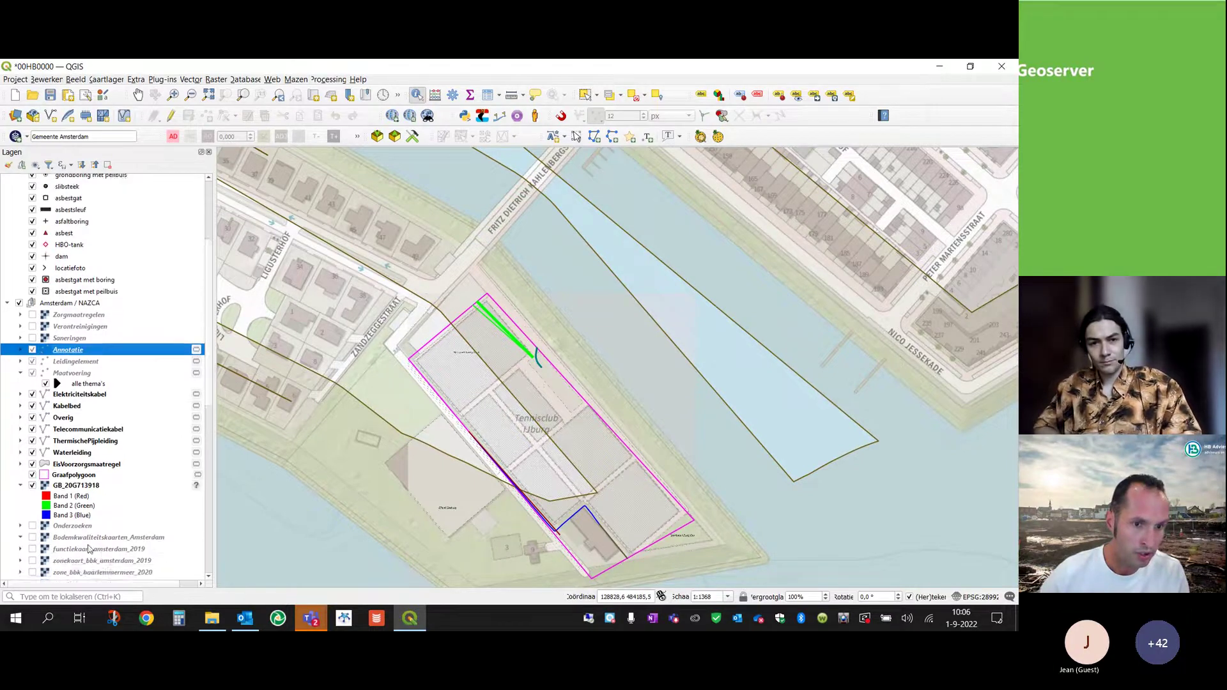
pyautogui.scroll(-1, 89, 550)
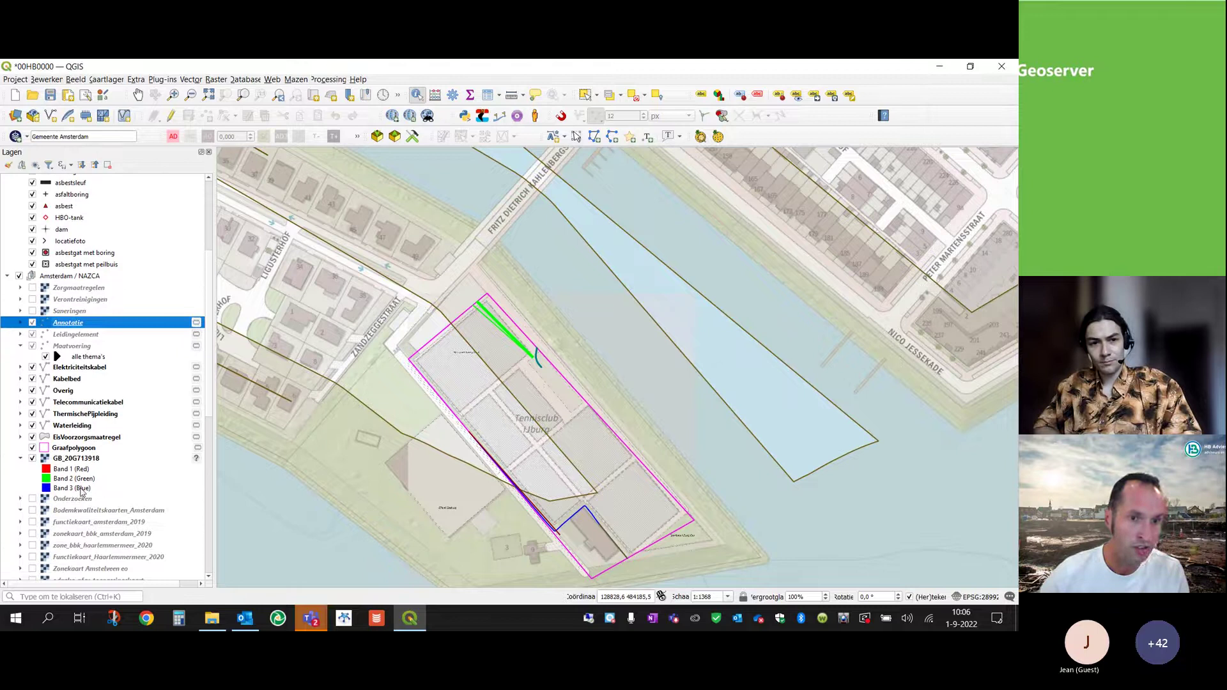
pyautogui.keyDown('shift'); pyautogui.click(82, 459); pyautogui.keyUp('shift')
pyautogui.rightClick(91, 345)
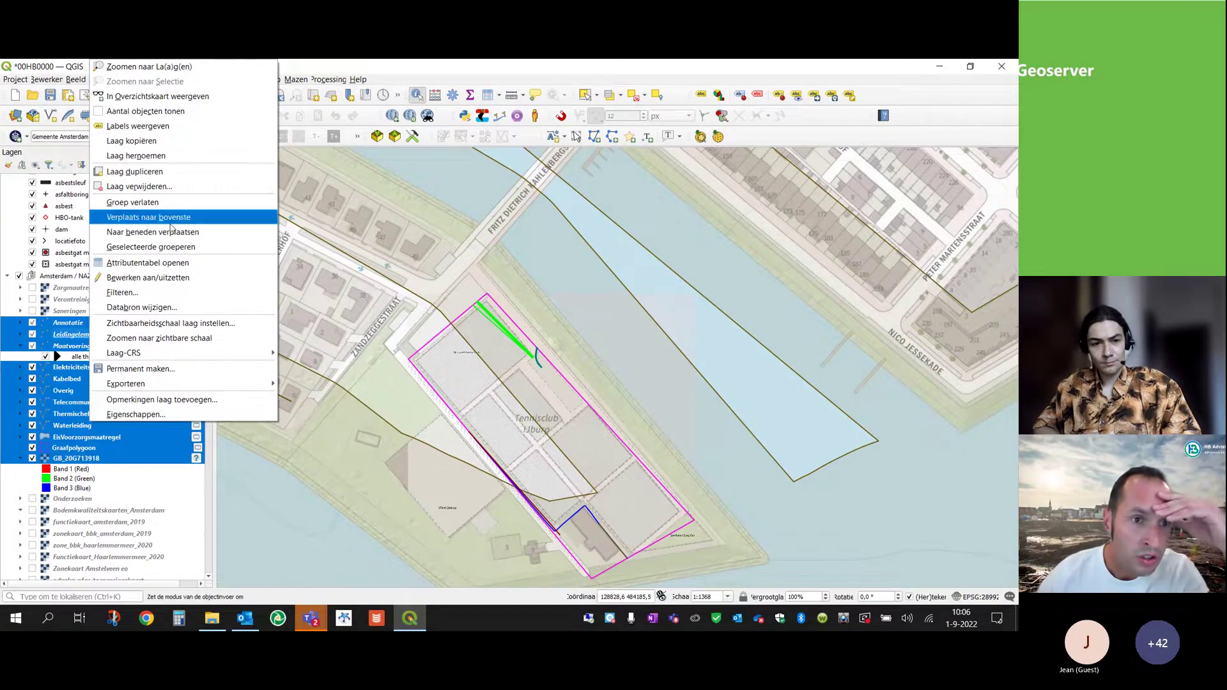
pyautogui.press('Escape')
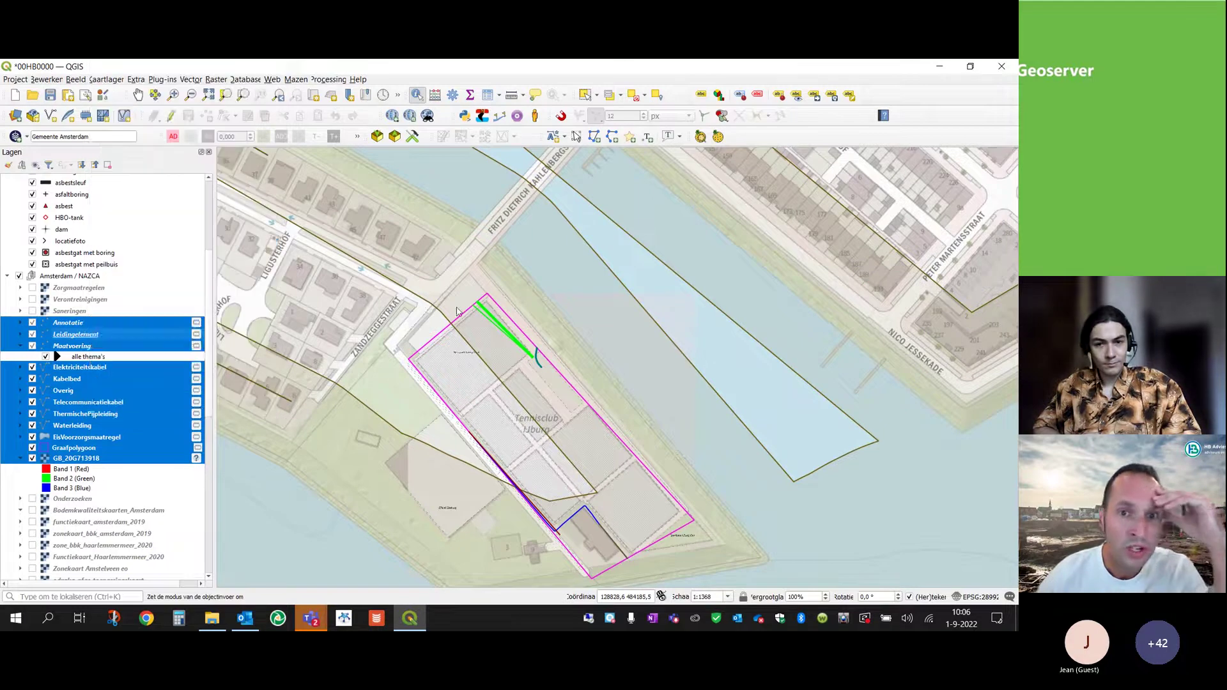
pyautogui.click(23, 324)
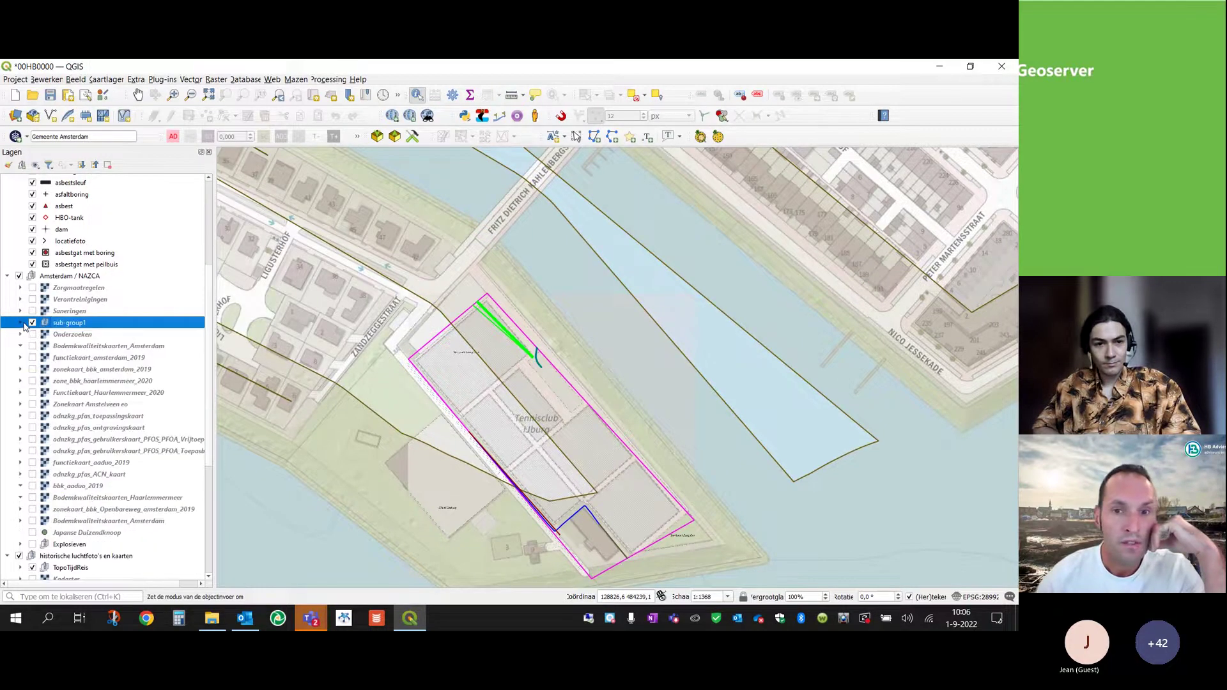
pyautogui.click(32, 324)
# View the street north of Tennisclub IJburg in Google Street View, then close the browser window
pyautogui.moveTo(389, 372); pyautogui.dragTo(422, 371)
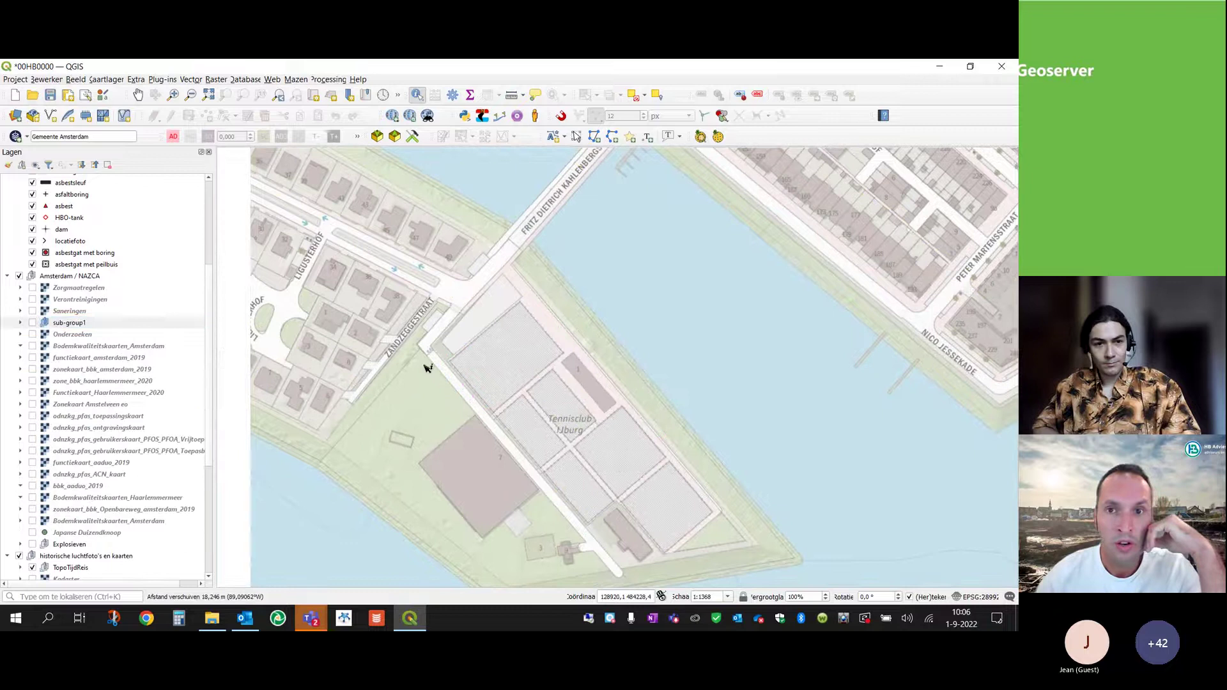
pyautogui.click(535, 117)
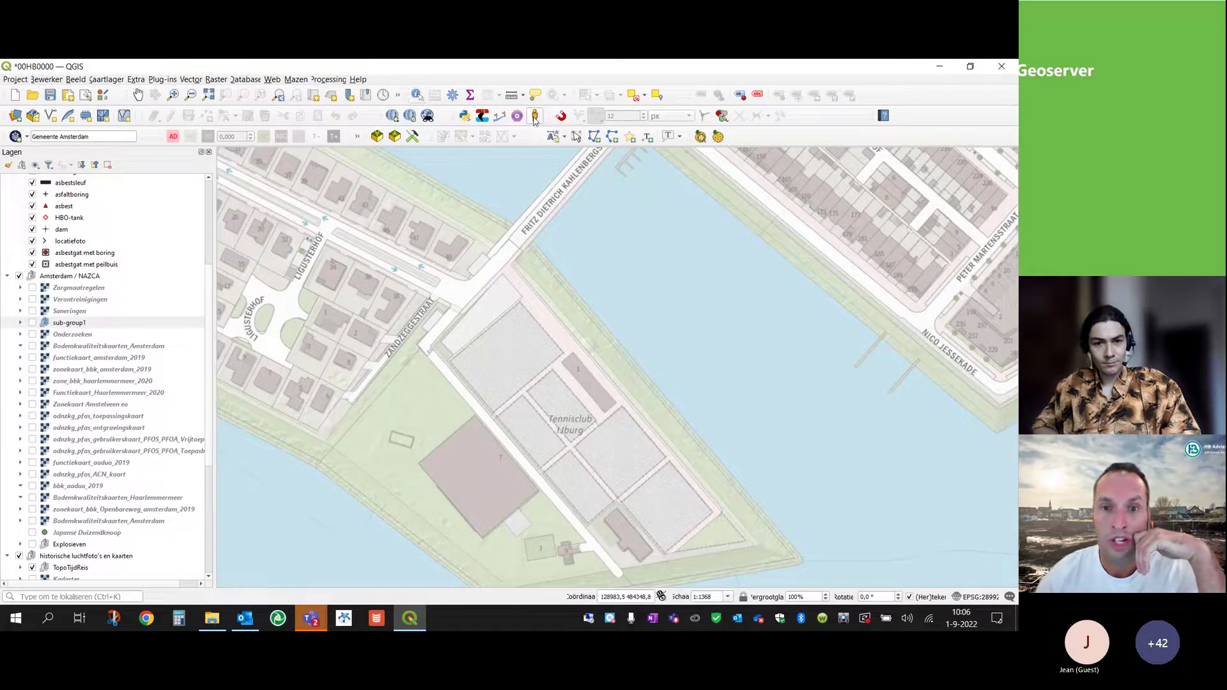
pyautogui.click(505, 272)
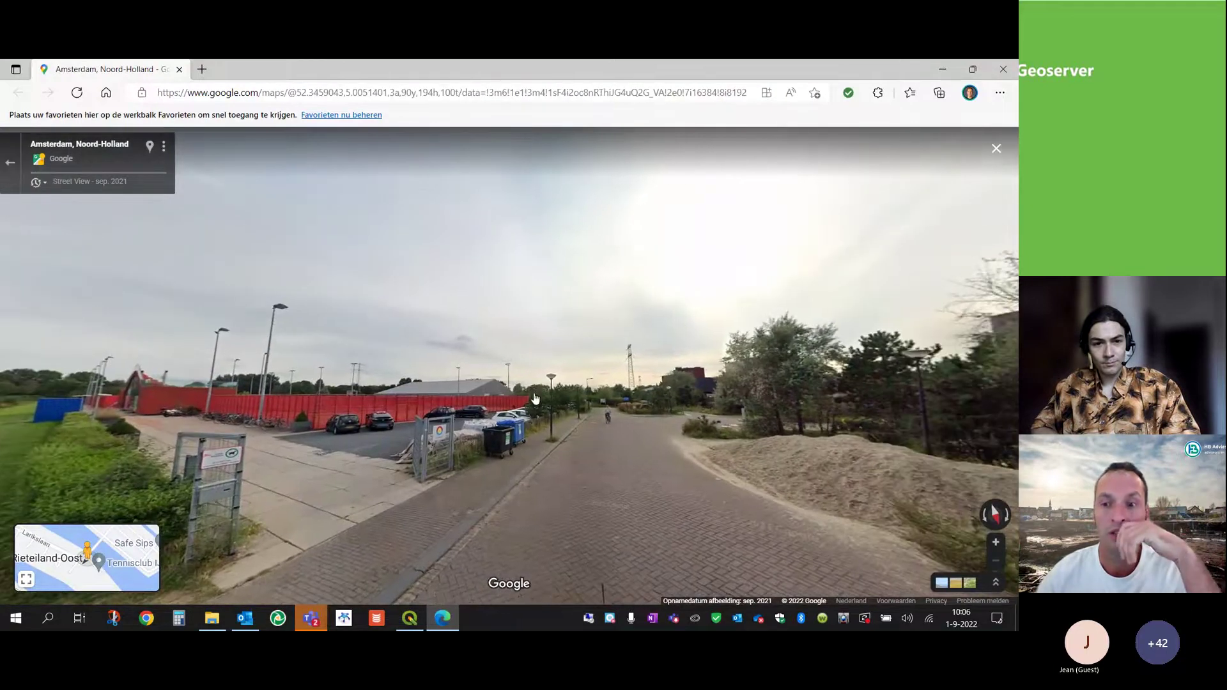
pyautogui.click(1002, 69)
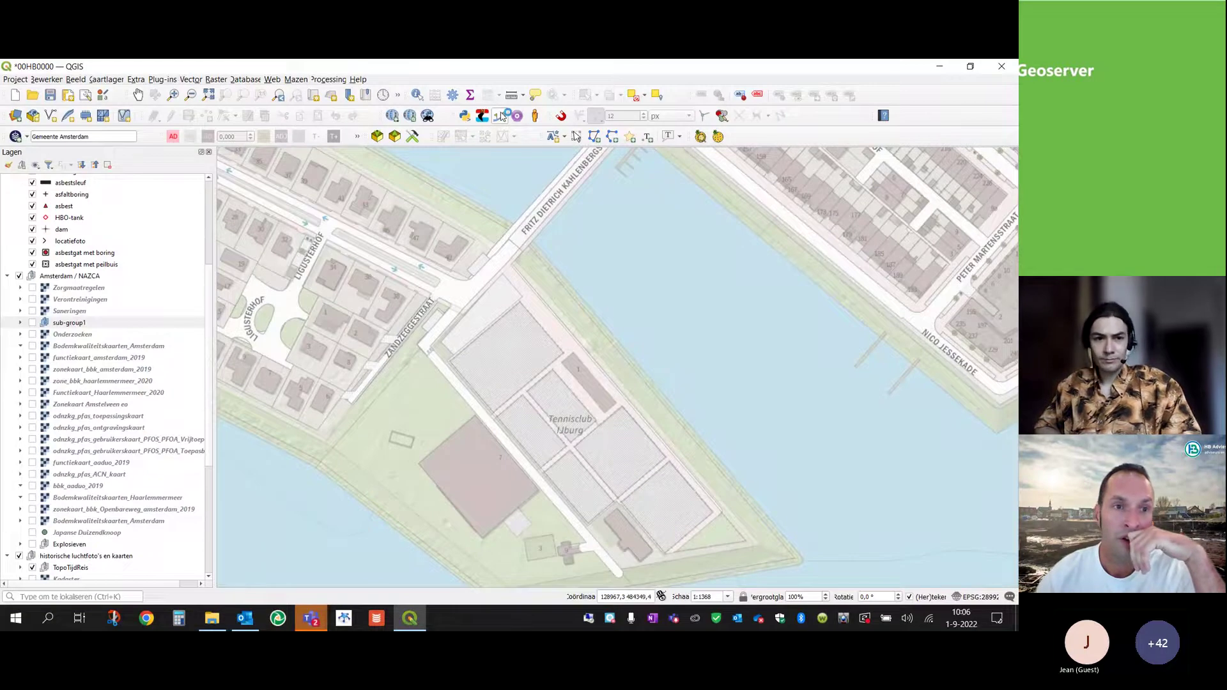
# Draw a three-point line in the gedempte sloot layer from the street northwest of Tennisclub IJburg into its courts, leaving the name empty
pyautogui.click(8, 275)
pyautogui.scroll(3, 105, 335)
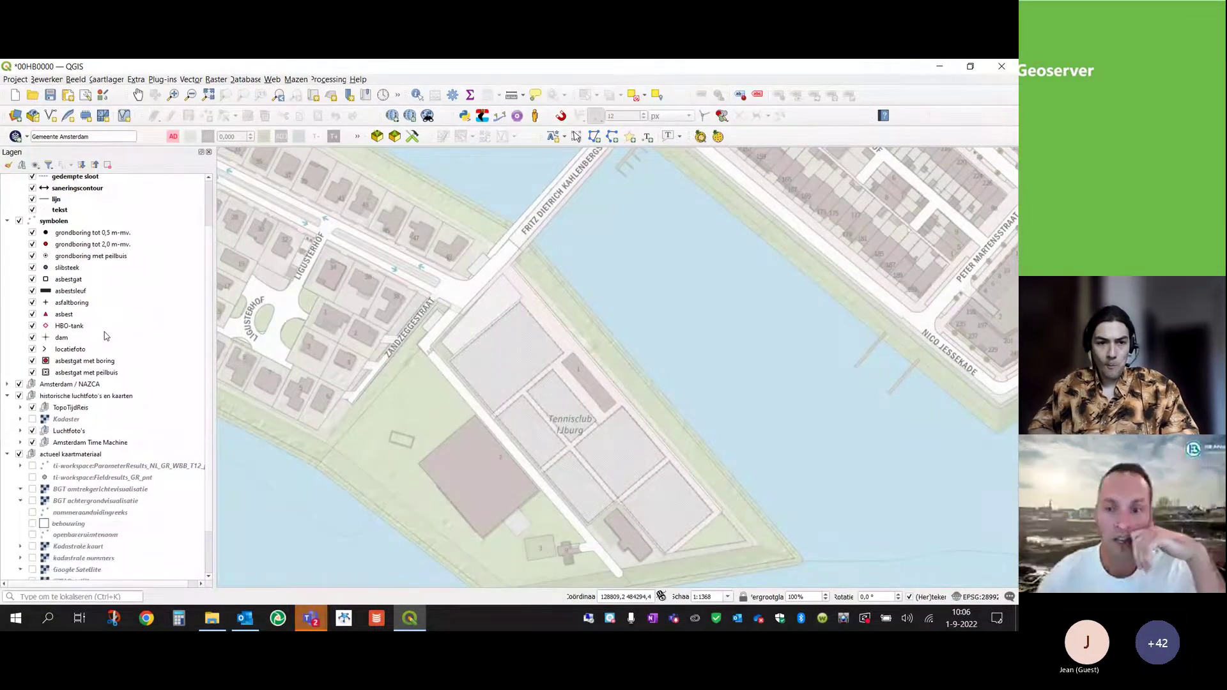
pyautogui.scroll(2, 105, 336)
pyautogui.click(99, 236)
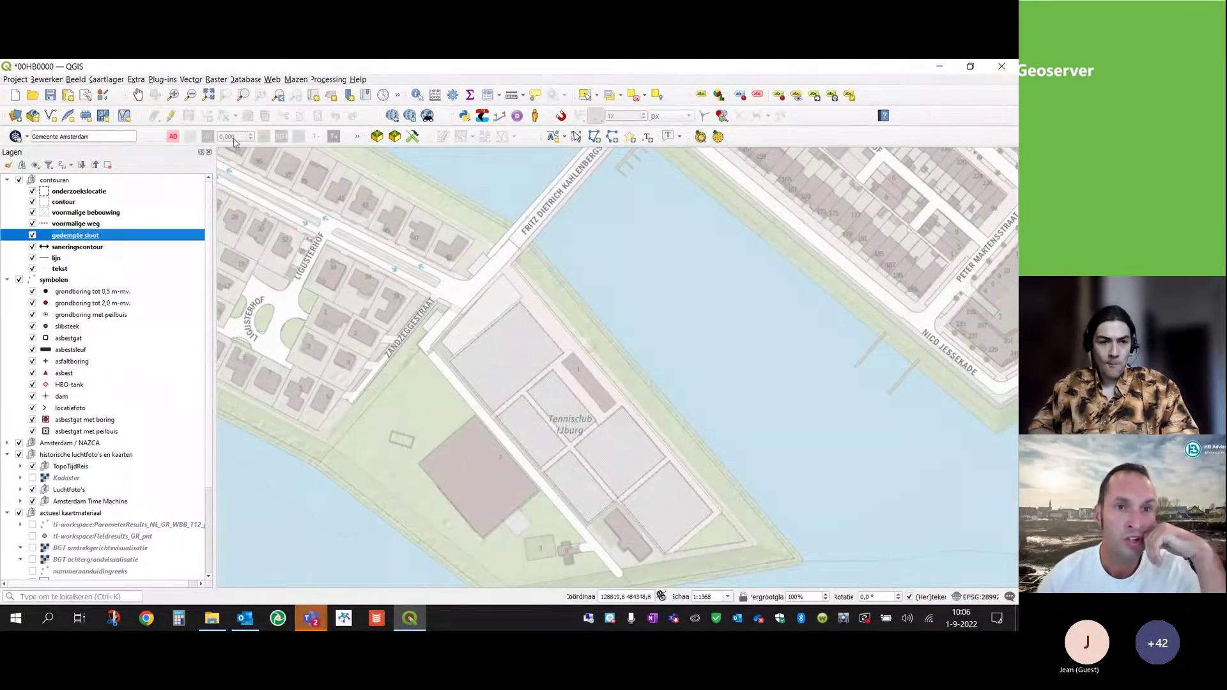
pyautogui.click(171, 115)
pyautogui.click(206, 115)
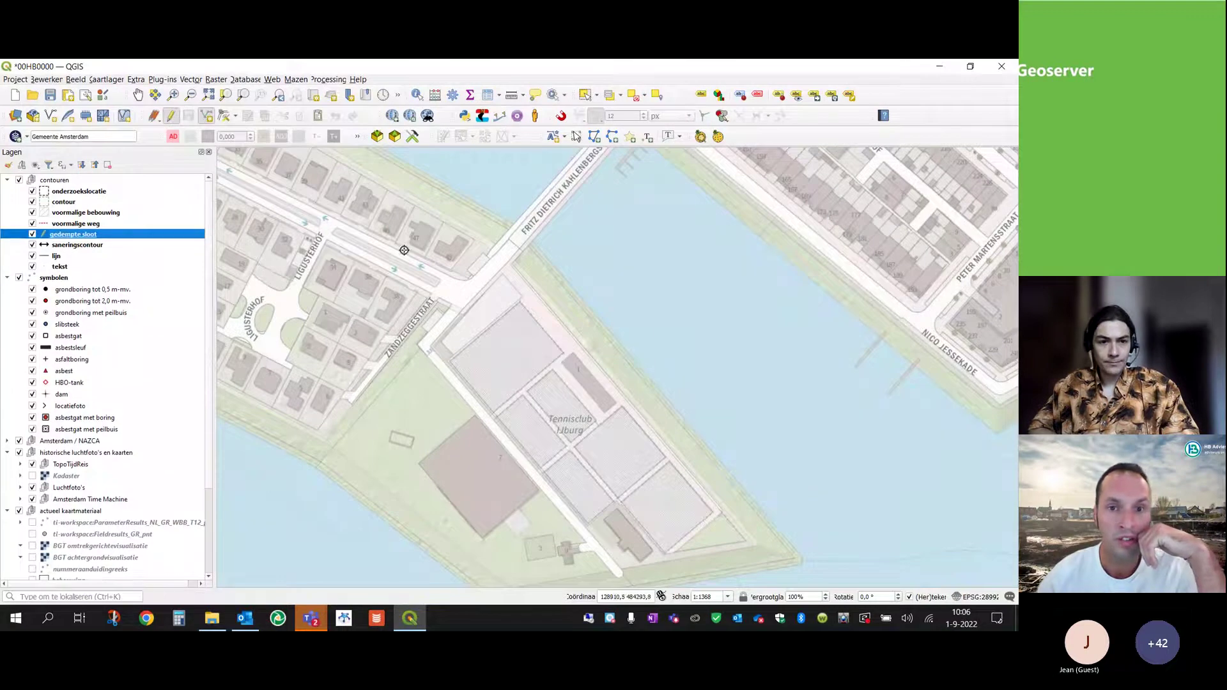
pyautogui.click(404, 250)
pyautogui.click(495, 310)
pyautogui.click(498, 399)
pyautogui.rightClick(498, 400)
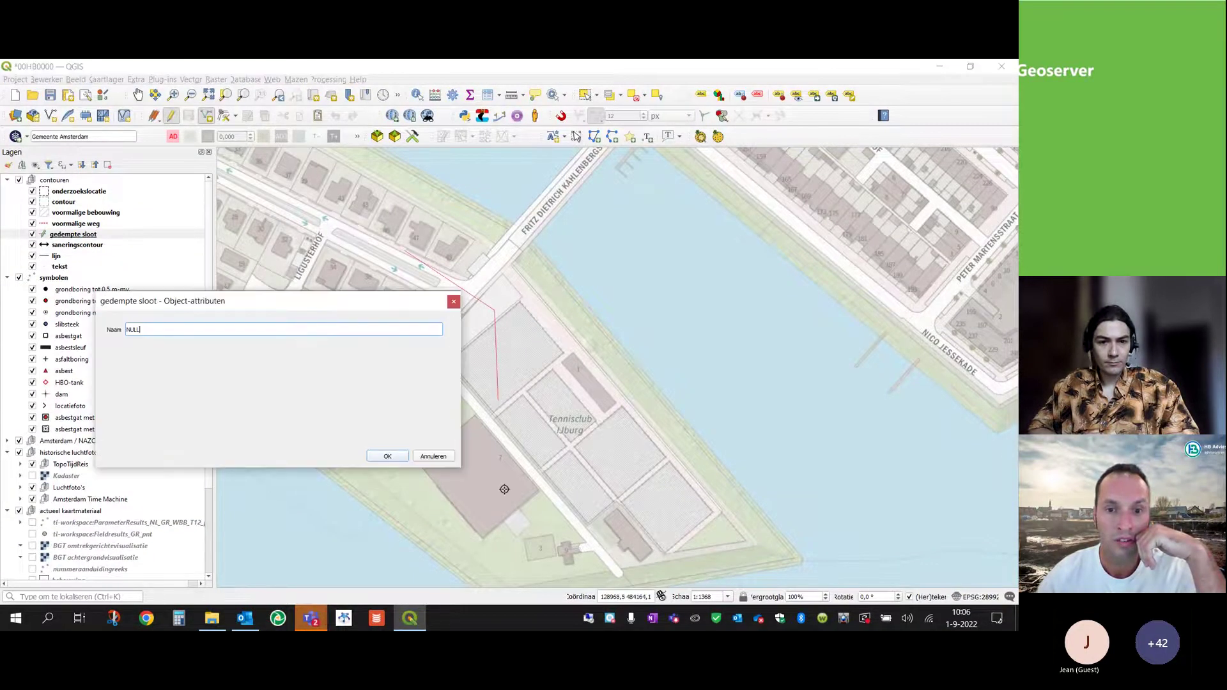
pyautogui.click(390, 456)
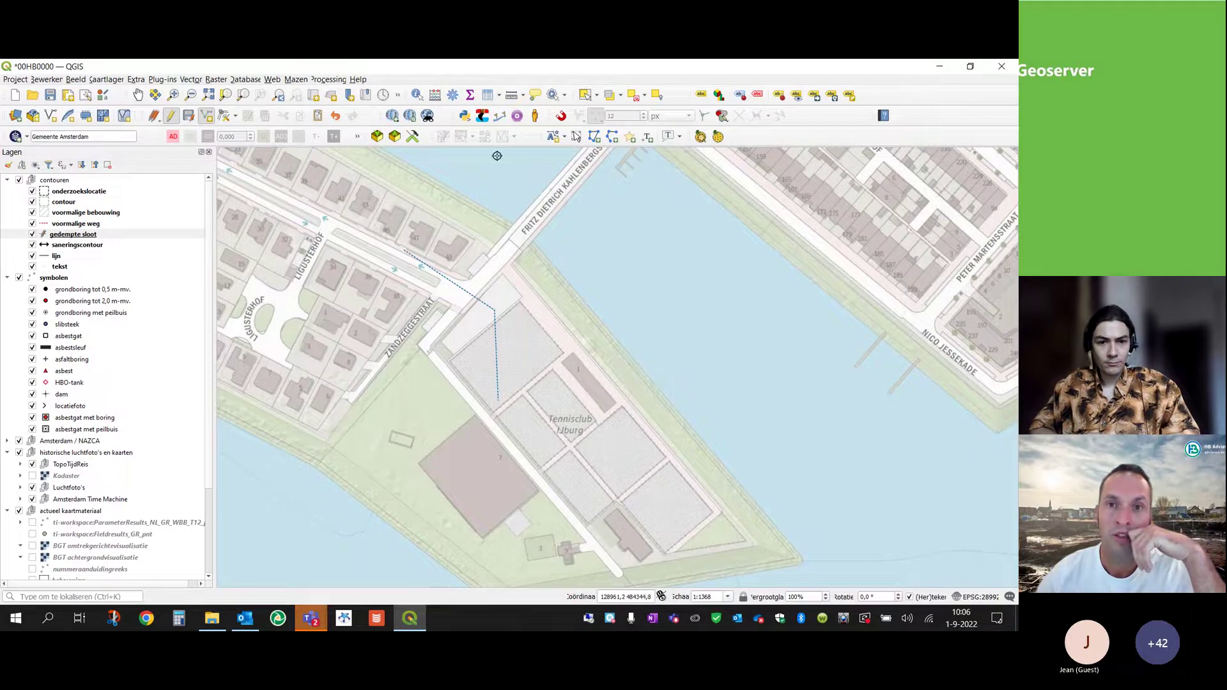
# Generate chainage points every 10 meters along the gedempte sloot line with QChainage
pyautogui.click(500, 116)
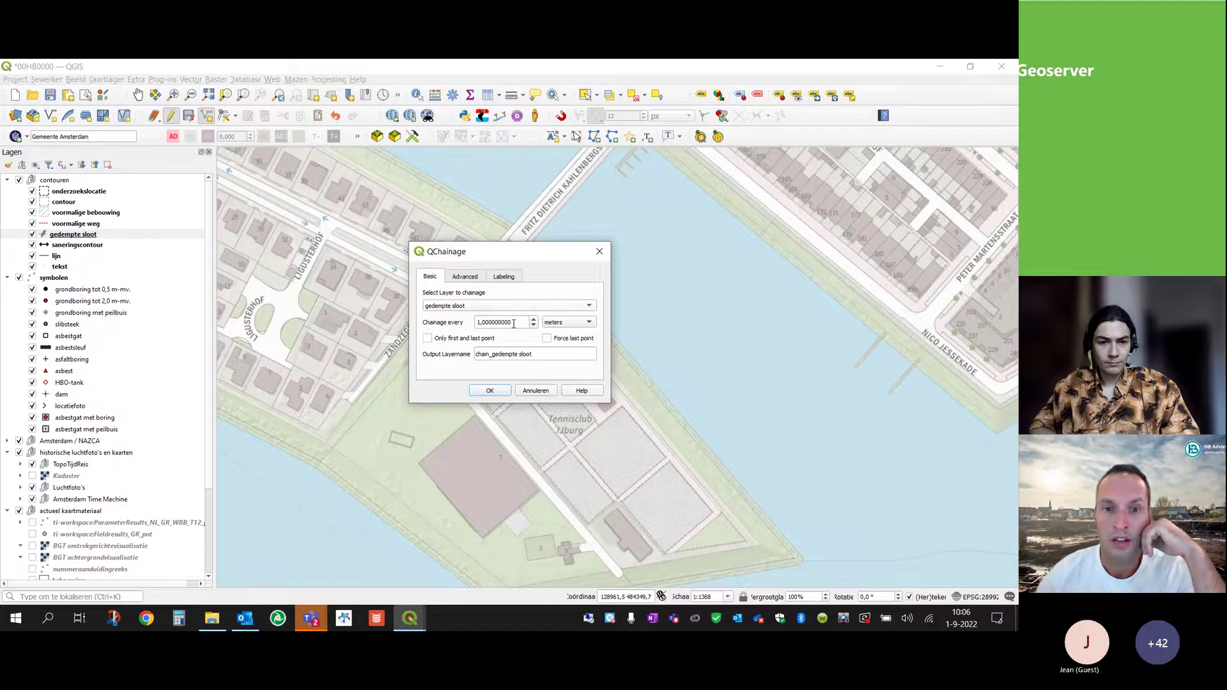
pyautogui.moveTo(518, 324); pyautogui.dragTo(472, 323)
pyautogui.write('10')
pyautogui.click(490, 390)
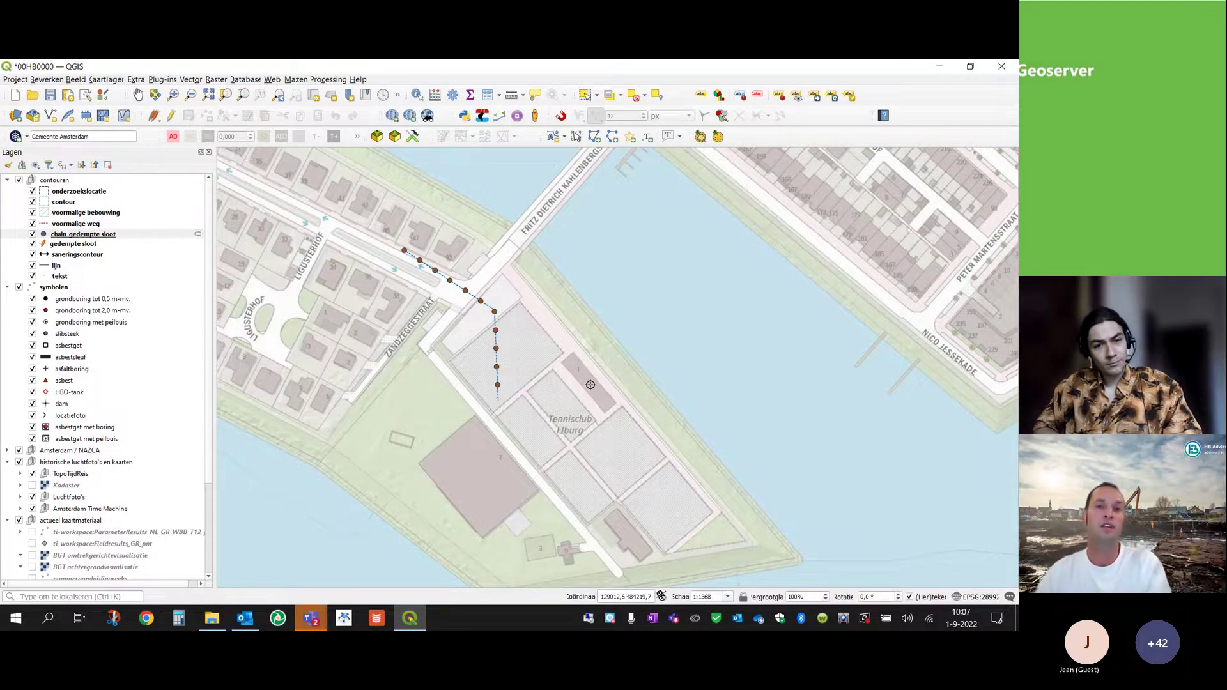
# Remove the chain_gedempte sloot point layer from the project
pyautogui.click(93, 193)
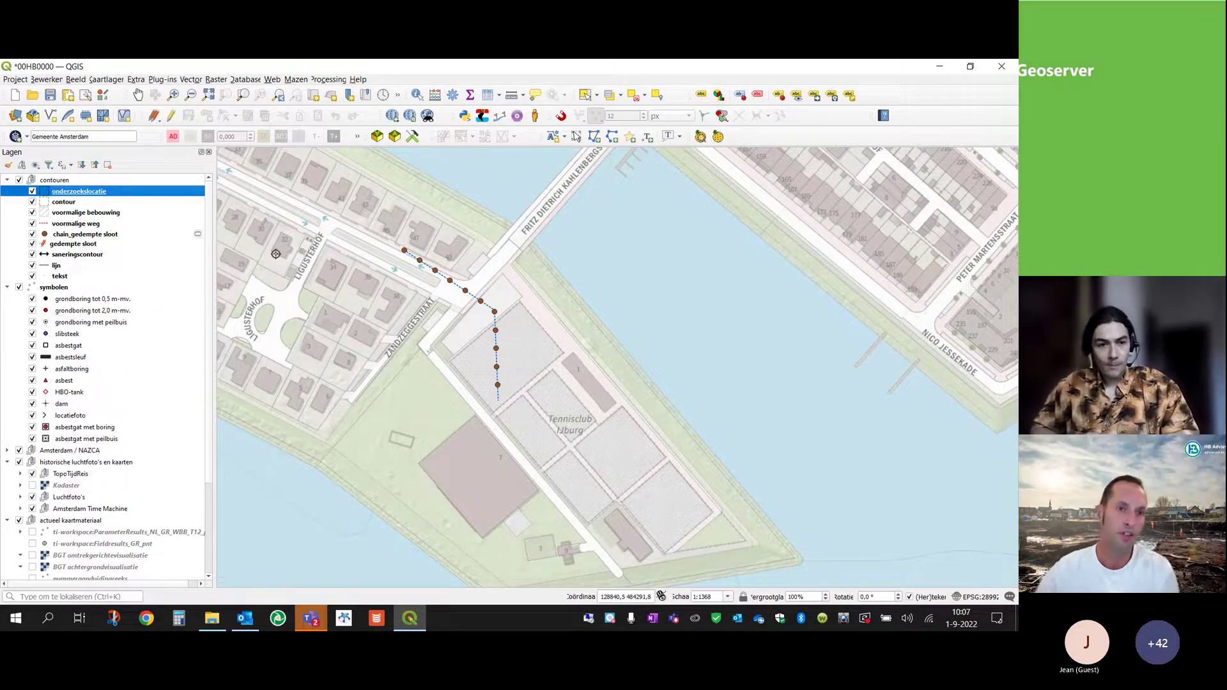
pyautogui.click(93, 244)
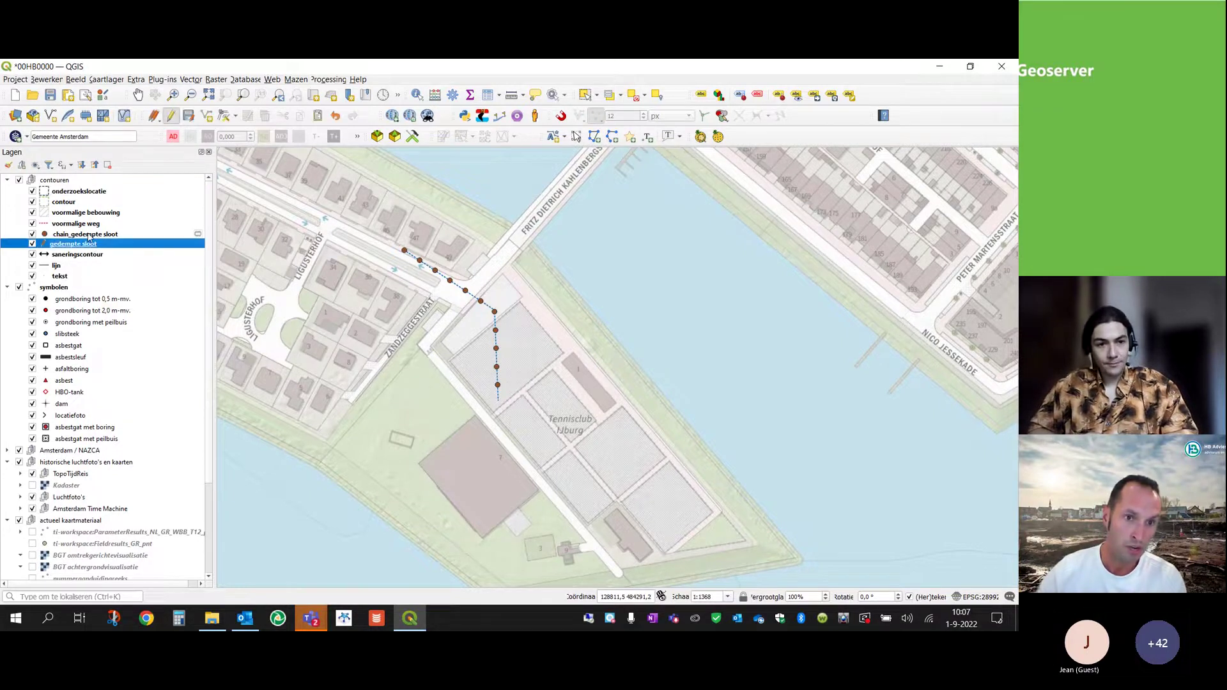
pyautogui.click(90, 234)
pyautogui.rightClick(88, 235)
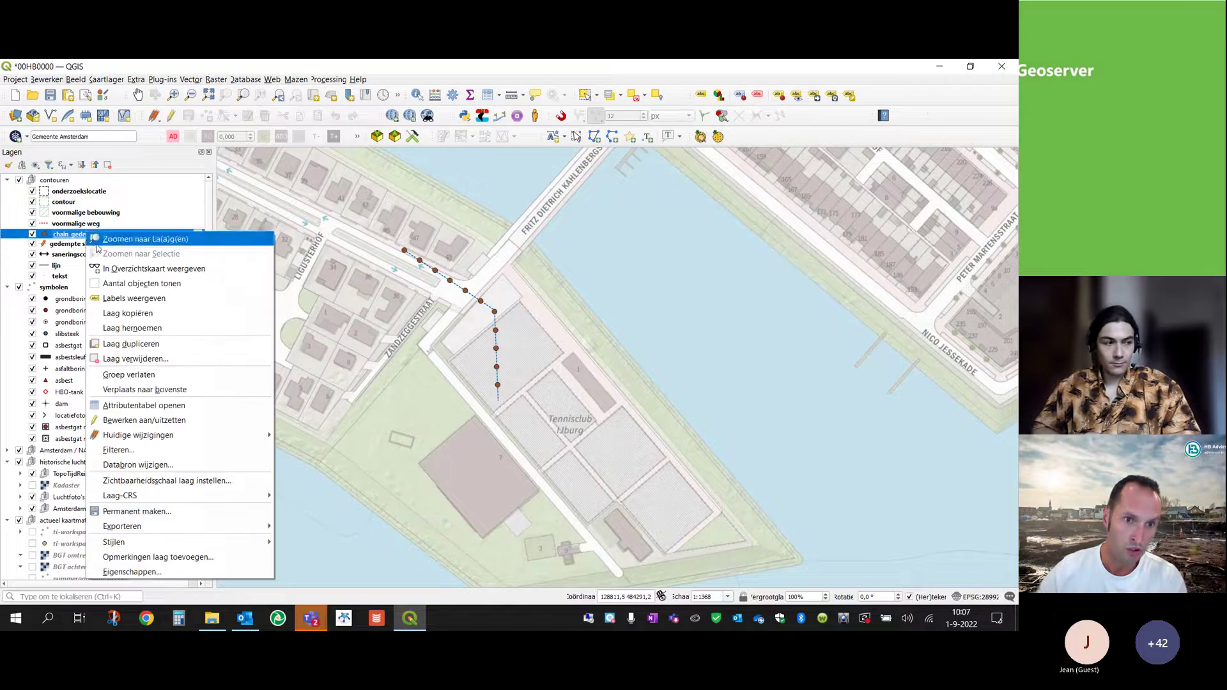
pyautogui.click(140, 356)
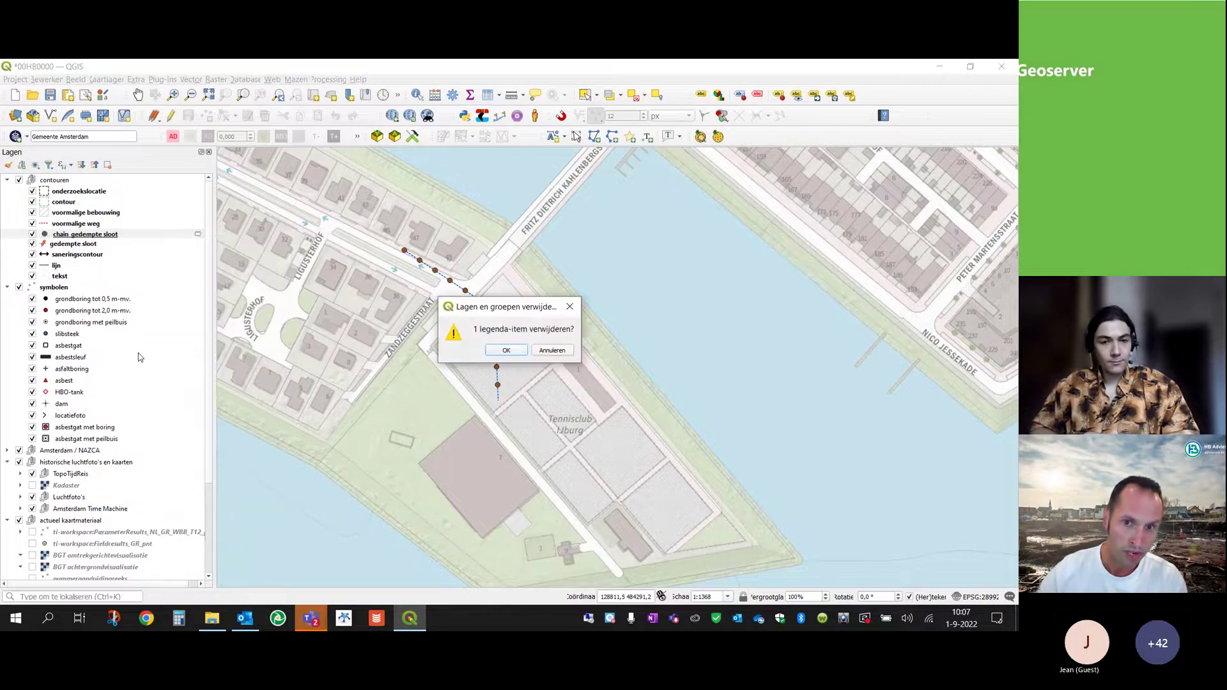
pyautogui.click(506, 350)
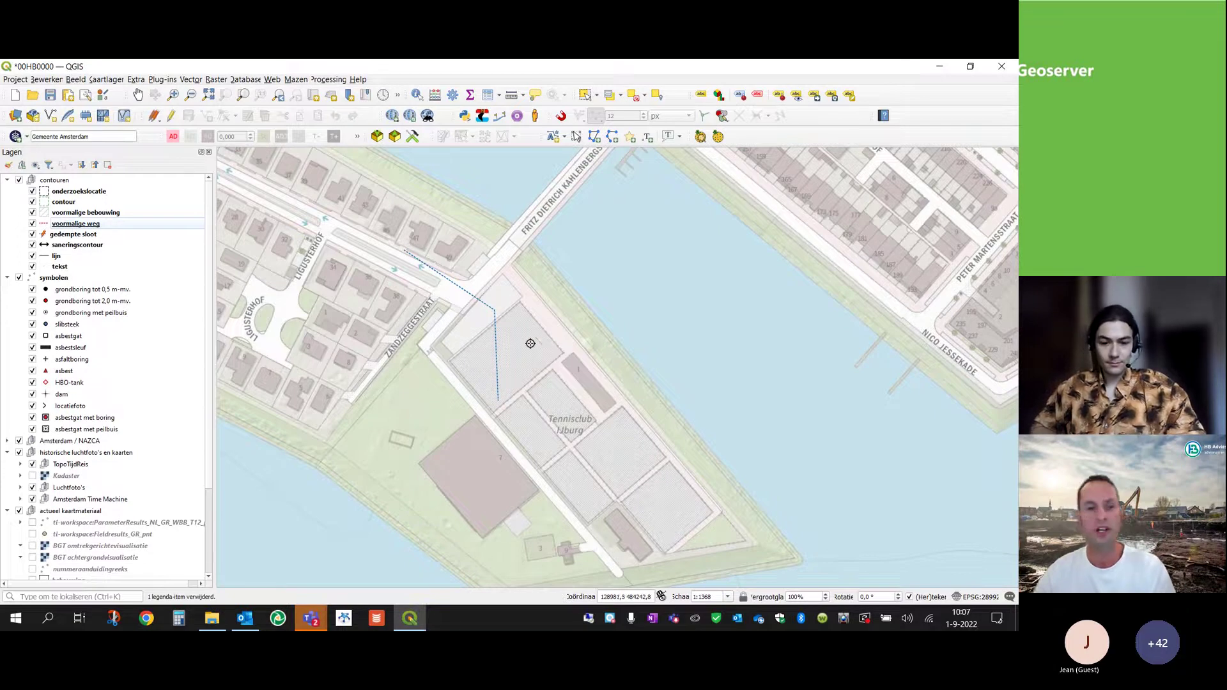
# Add the file Bodemonderzoek bomen Stadsdeel Noord.gpkg from the Data 2 folder in File Explorer to the QGIS map
pyautogui.click(212, 618)
pyautogui.moveTo(434, 304); pyautogui.dragTo(761, 269)
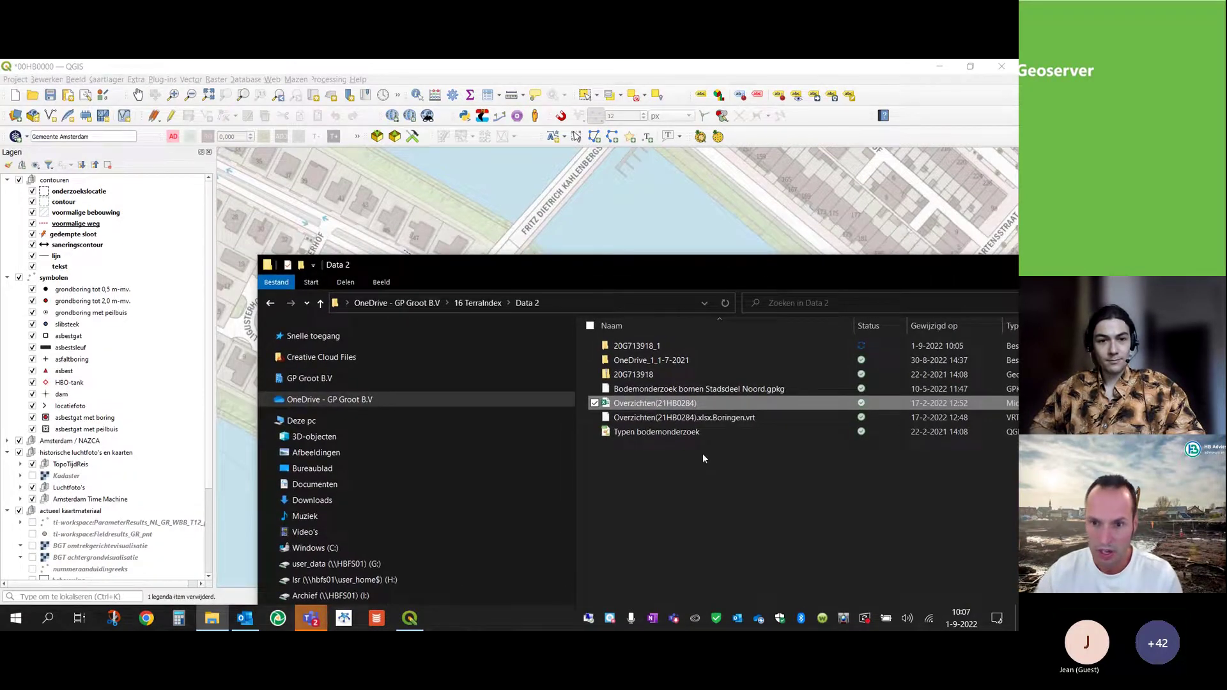
pyautogui.click(681, 391)
pyautogui.moveTo(671, 391); pyautogui.dragTo(511, 227)
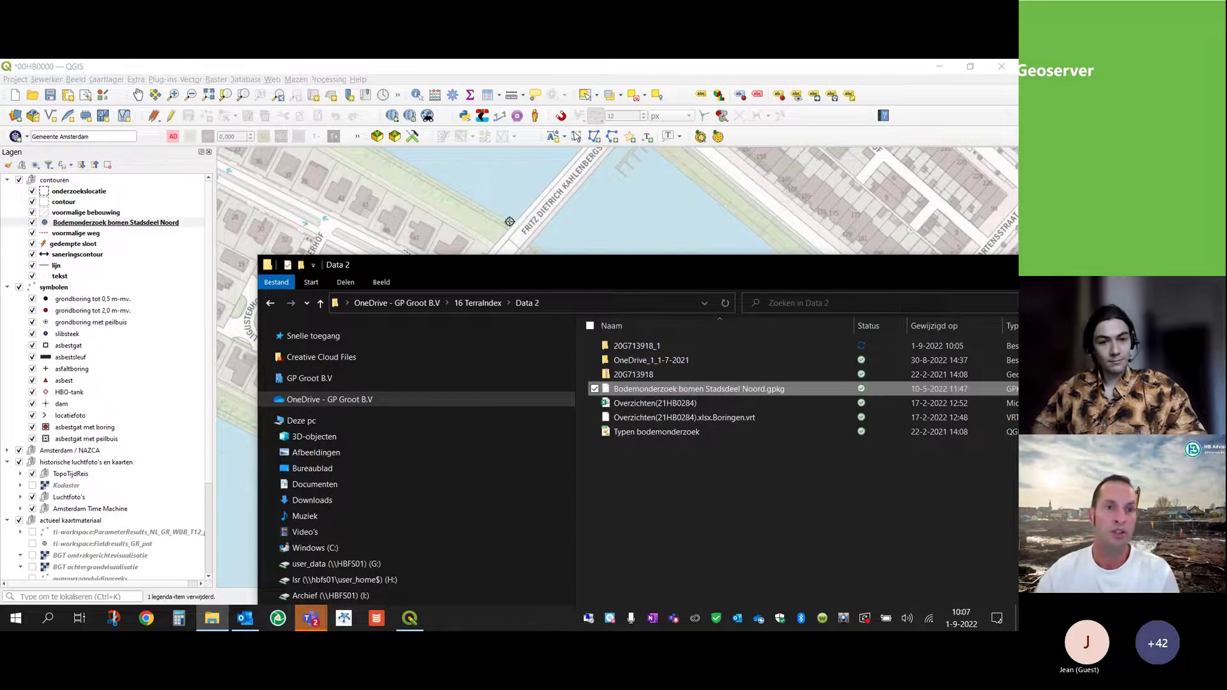
# Zoom the map to the extent of the Bodemonderzoek bomen Stadsdeel Noord layer
pyautogui.click(113, 224)
pyautogui.rightClick(114, 223)
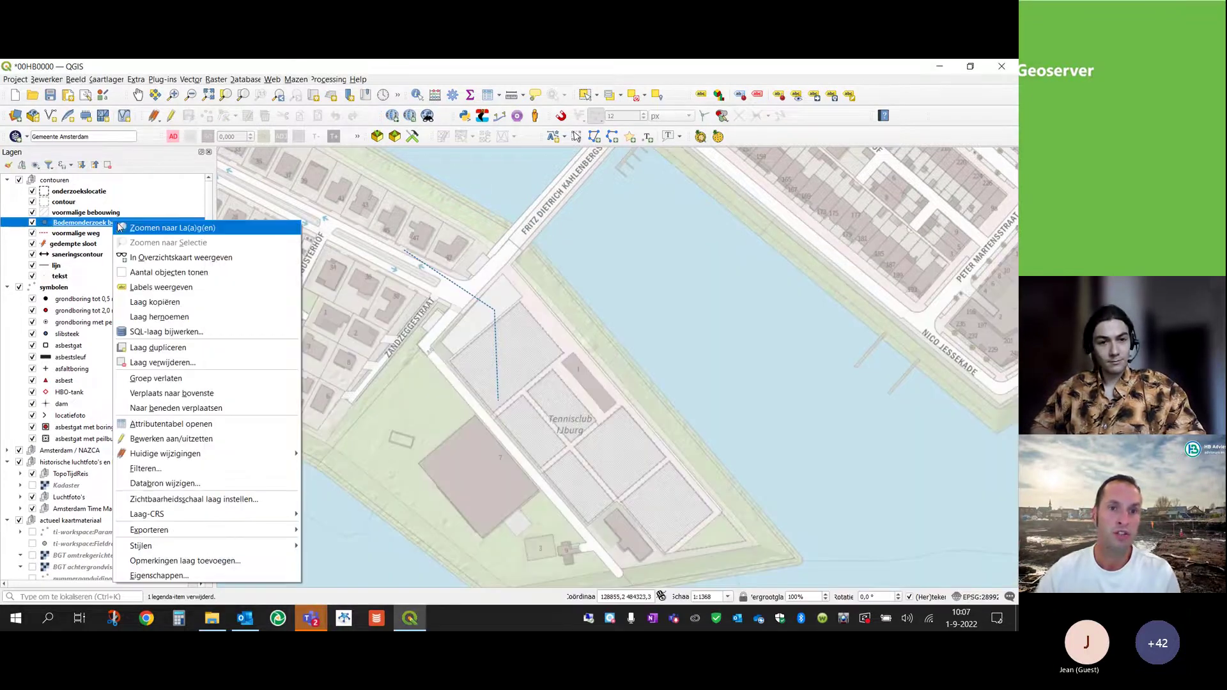
pyautogui.click(125, 228)
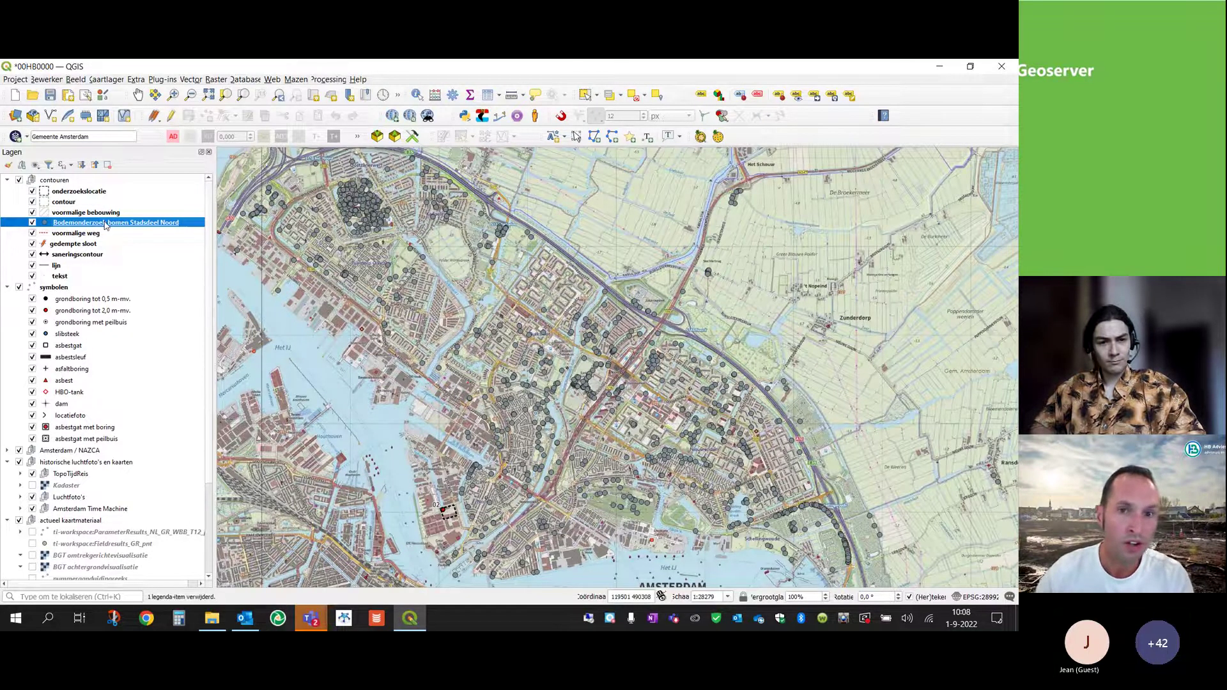
# Open the symbology properties of the Bodemonderzoek bomen Stadsdeel Noord layer and browse for a style file to load
pyautogui.moveTo(106, 225)
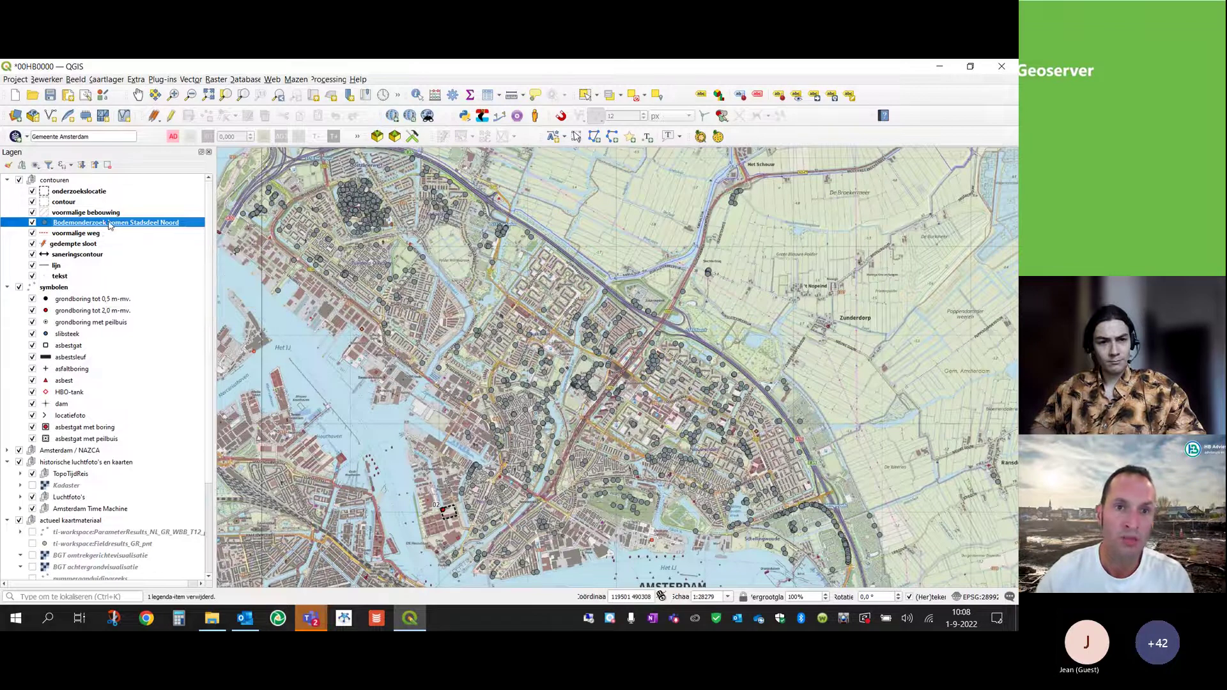
pyautogui.doubleClick(110, 223)
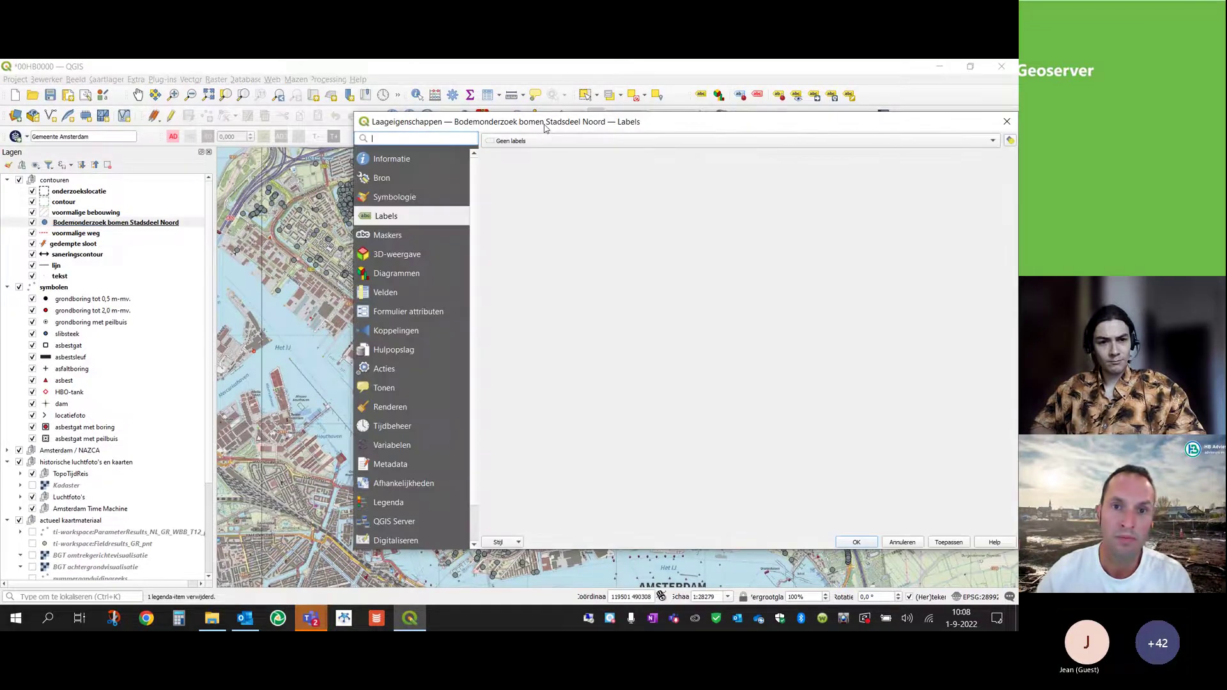
pyautogui.moveTo(546, 125); pyautogui.dragTo(474, 110)
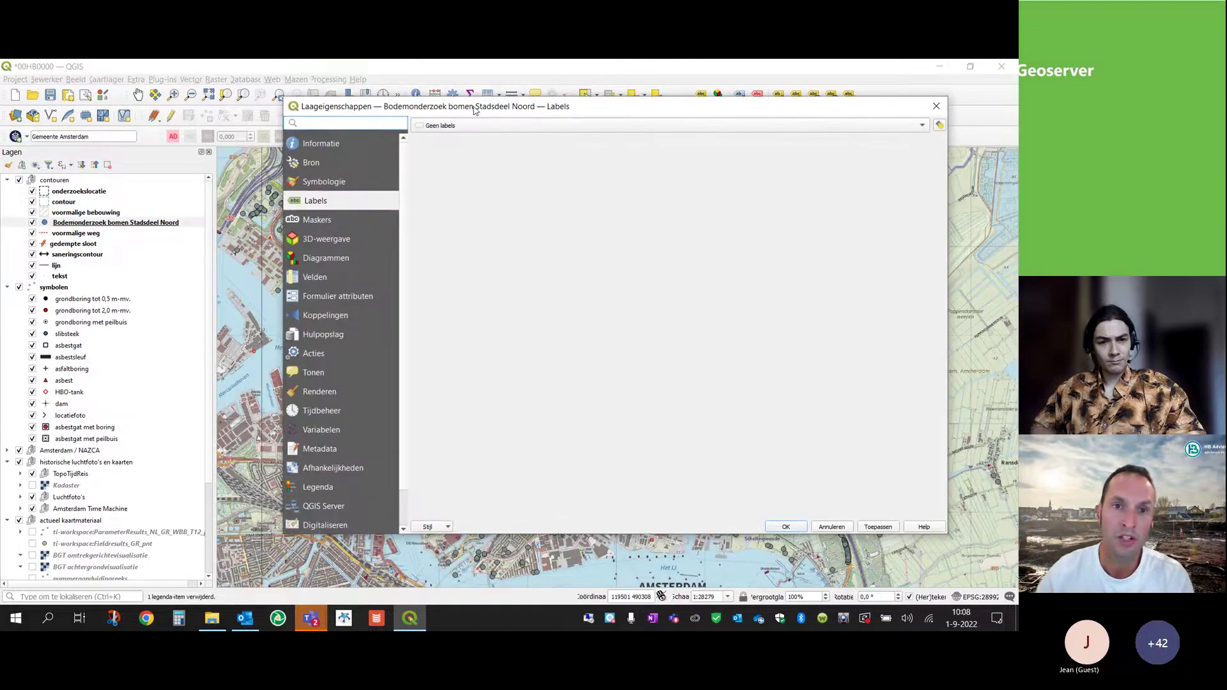
pyautogui.click(337, 183)
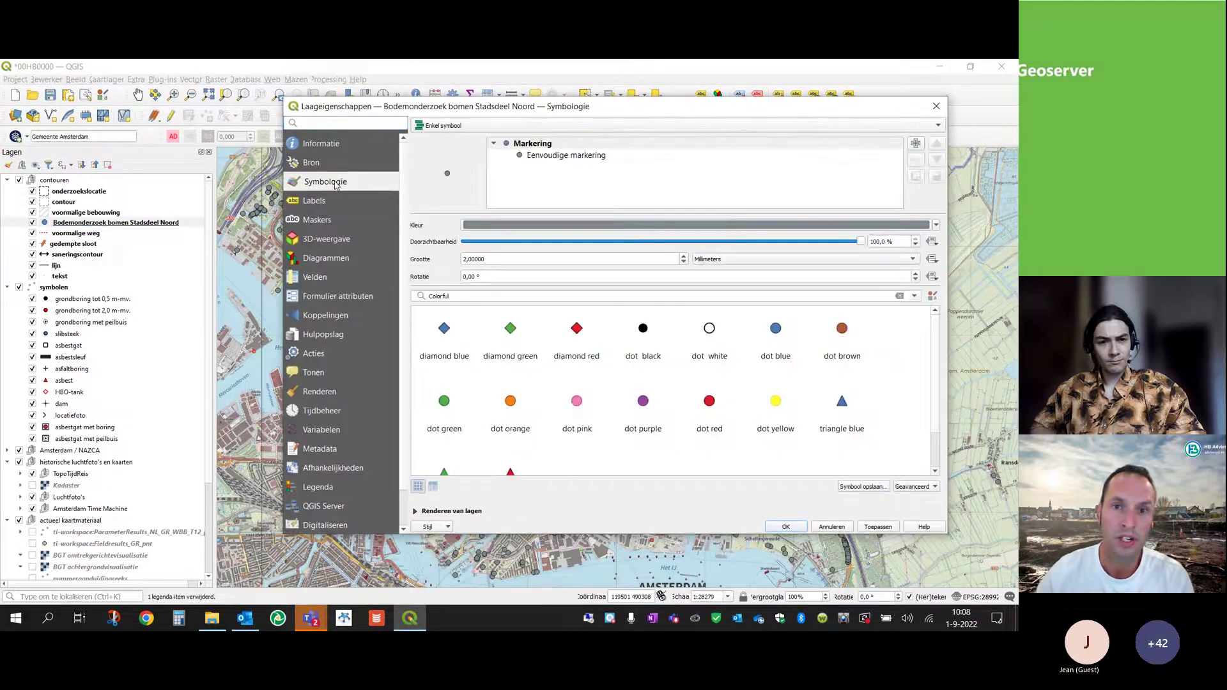
pyautogui.click(446, 528)
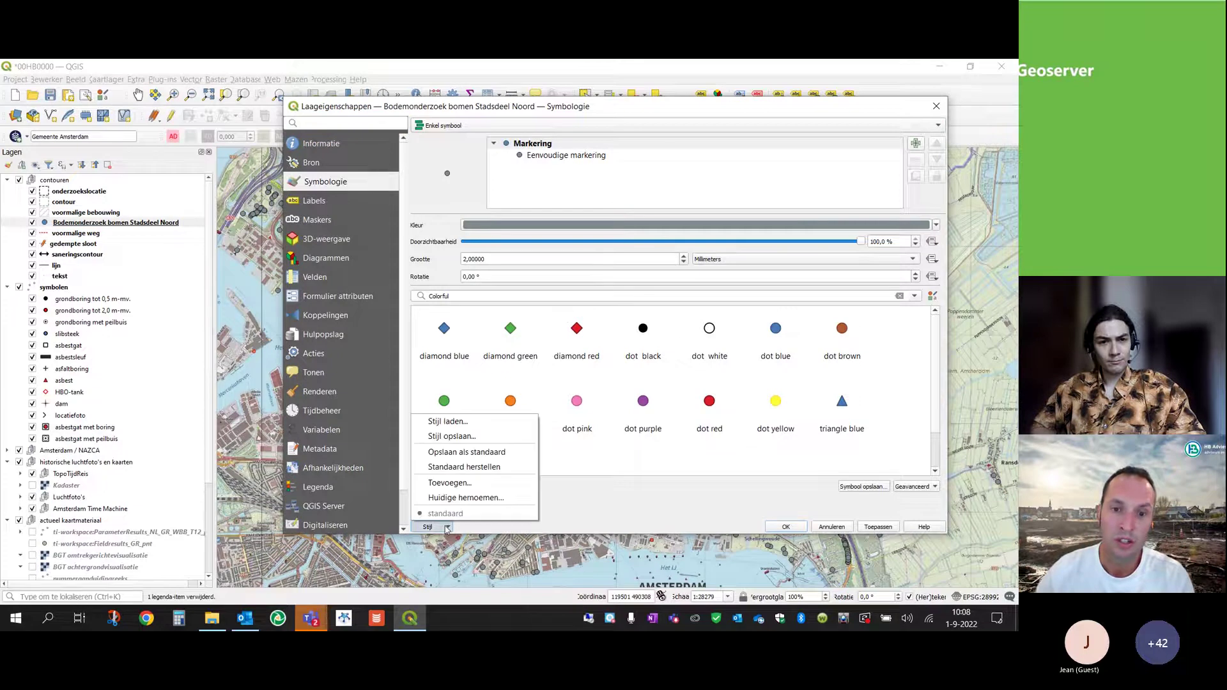
pyautogui.click(447, 421)
pyautogui.click(628, 237)
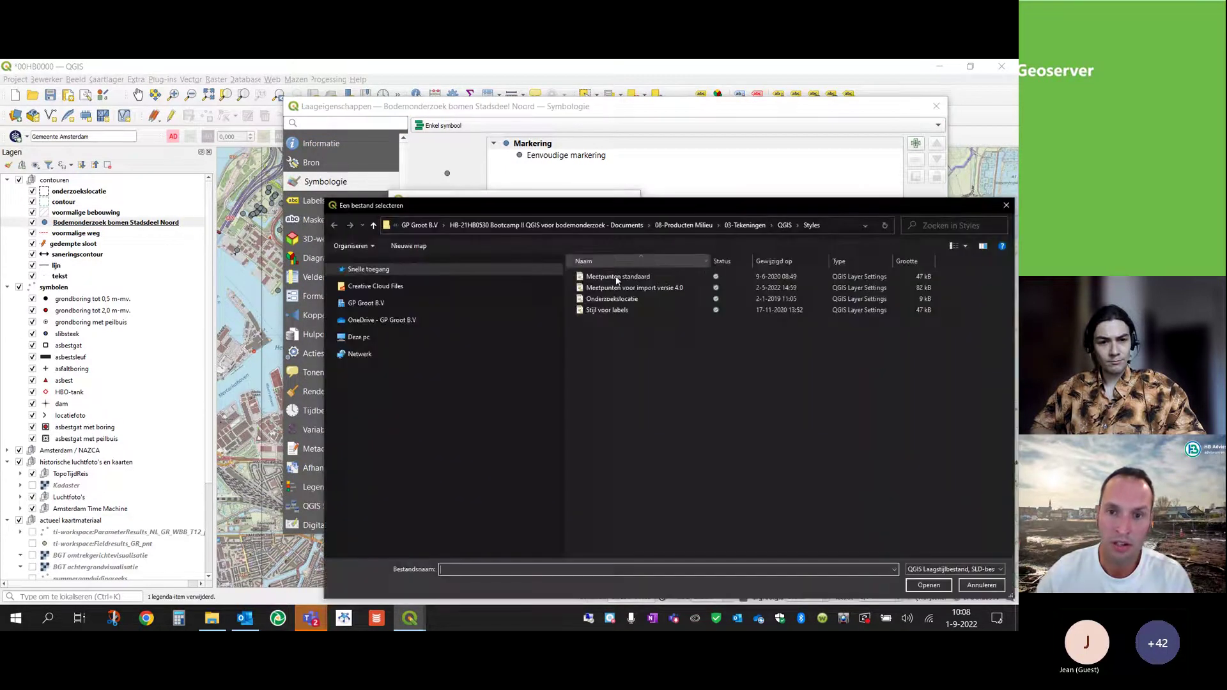
# Load the style Typen bodemonderzoek.qml from the OneDrive folder 16 TerraIndex, Data 2, with all categories and apply it to the layer
pyautogui.click(378, 319)
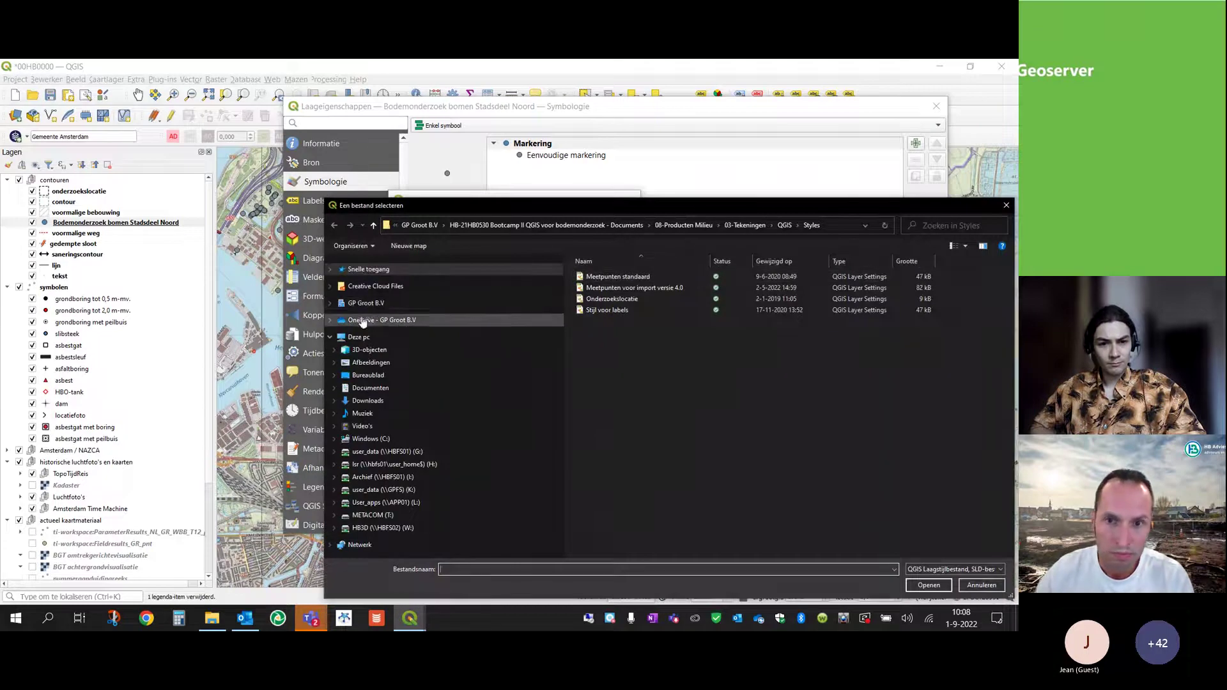
pyautogui.doubleClick(617, 455)
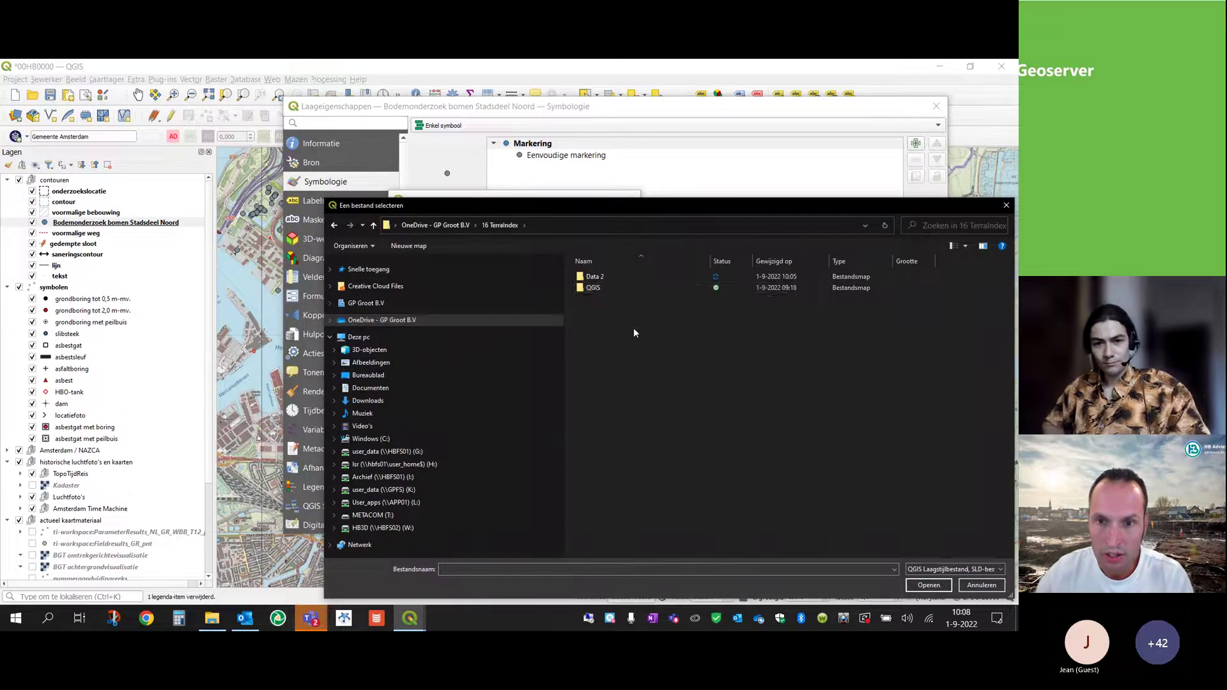
pyautogui.doubleClick(606, 285)
pyautogui.click(628, 303)
pyautogui.moveTo(647, 206); pyautogui.dragTo(423, 154)
pyautogui.click(702, 533)
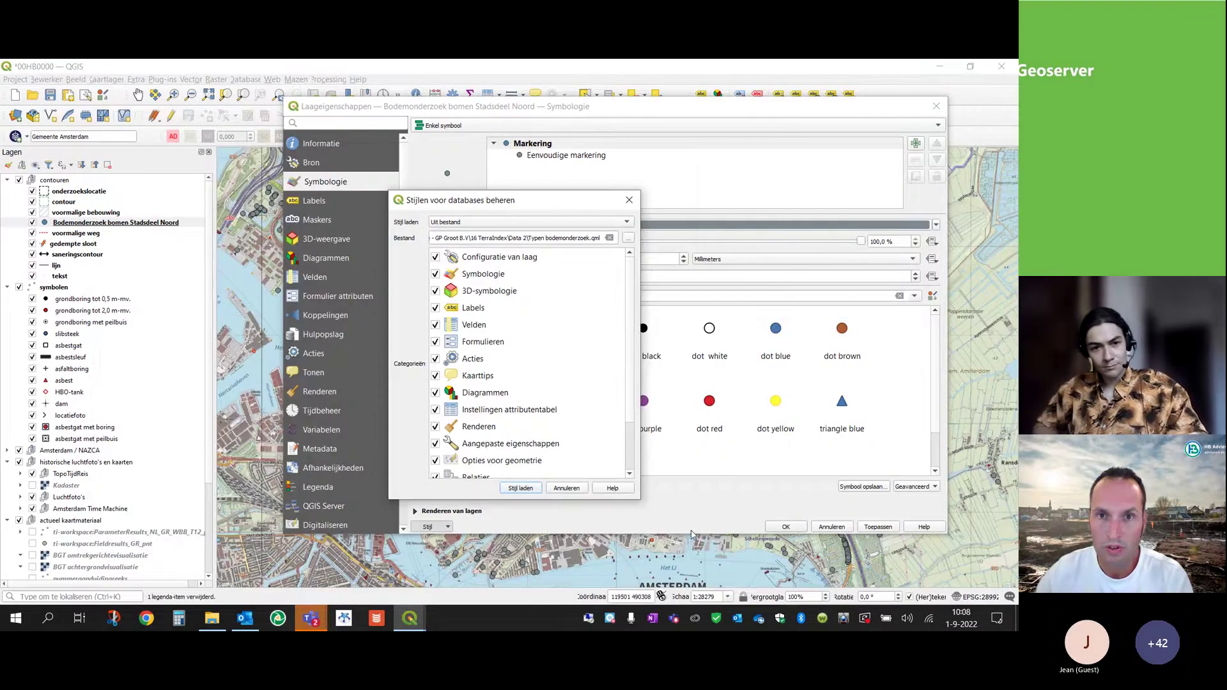
pyautogui.click(520, 488)
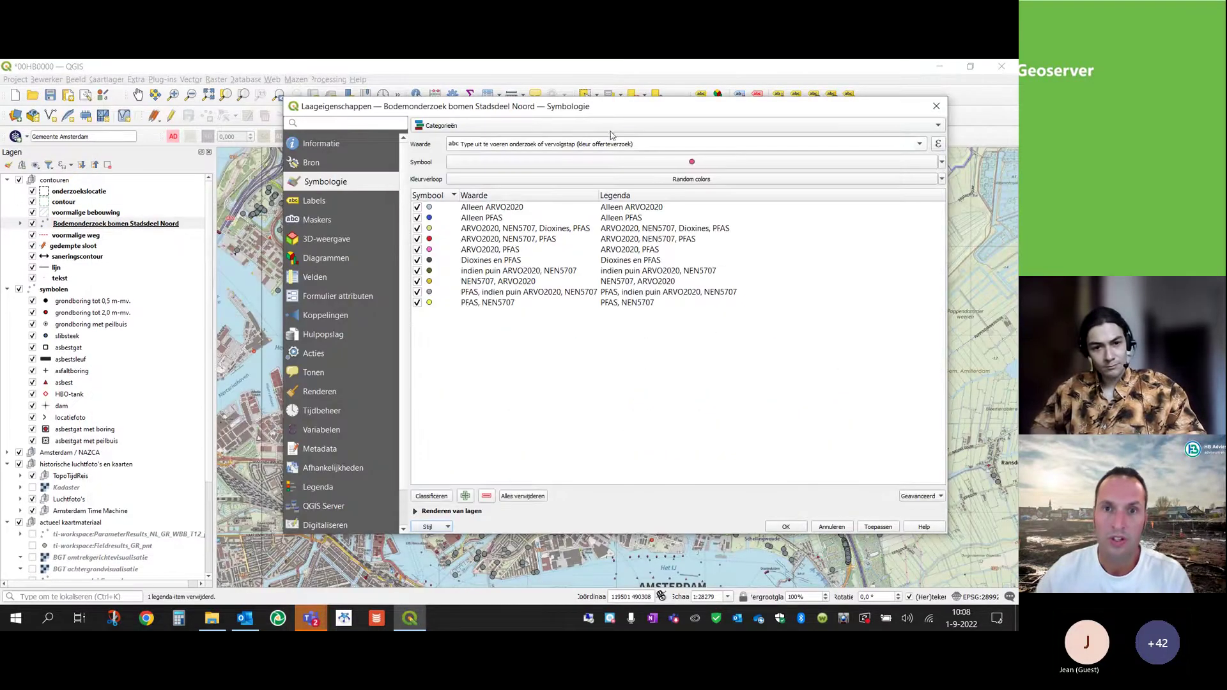
pyautogui.moveTo(603, 119); pyautogui.dragTo(461, 155)
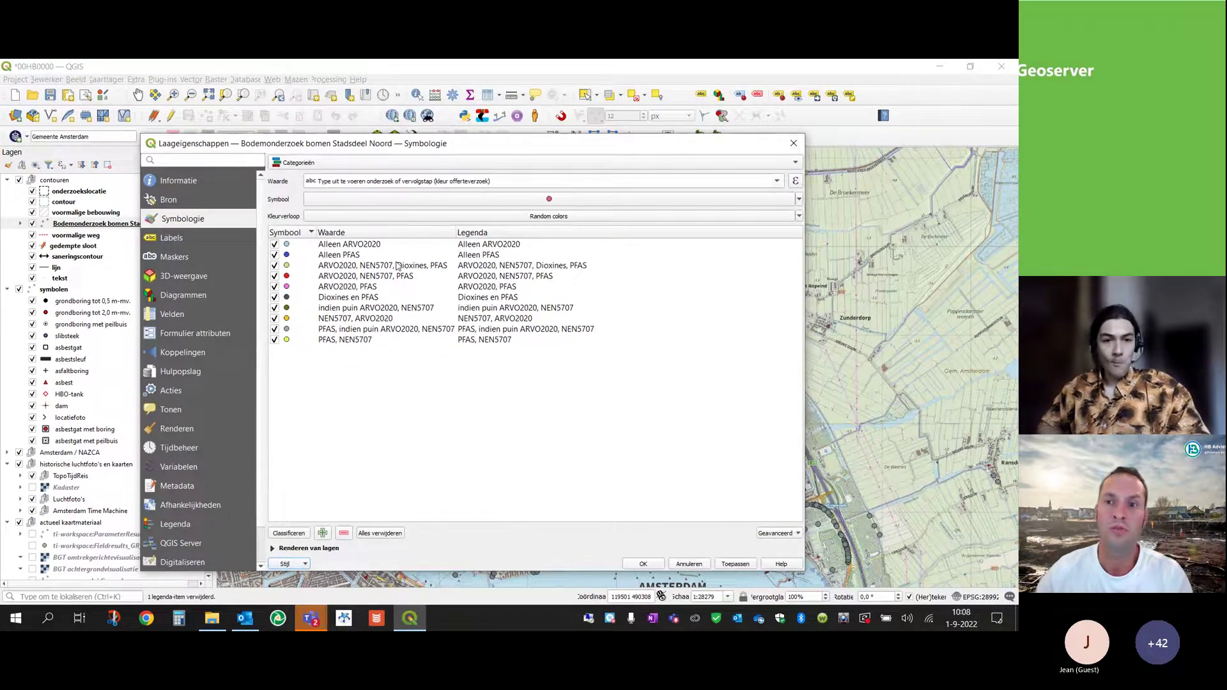
pyautogui.click(643, 564)
# Examine the layer's investigation-type legend against the coloured points in the northwest of the map, then collapse the legend
pyautogui.click(20, 224)
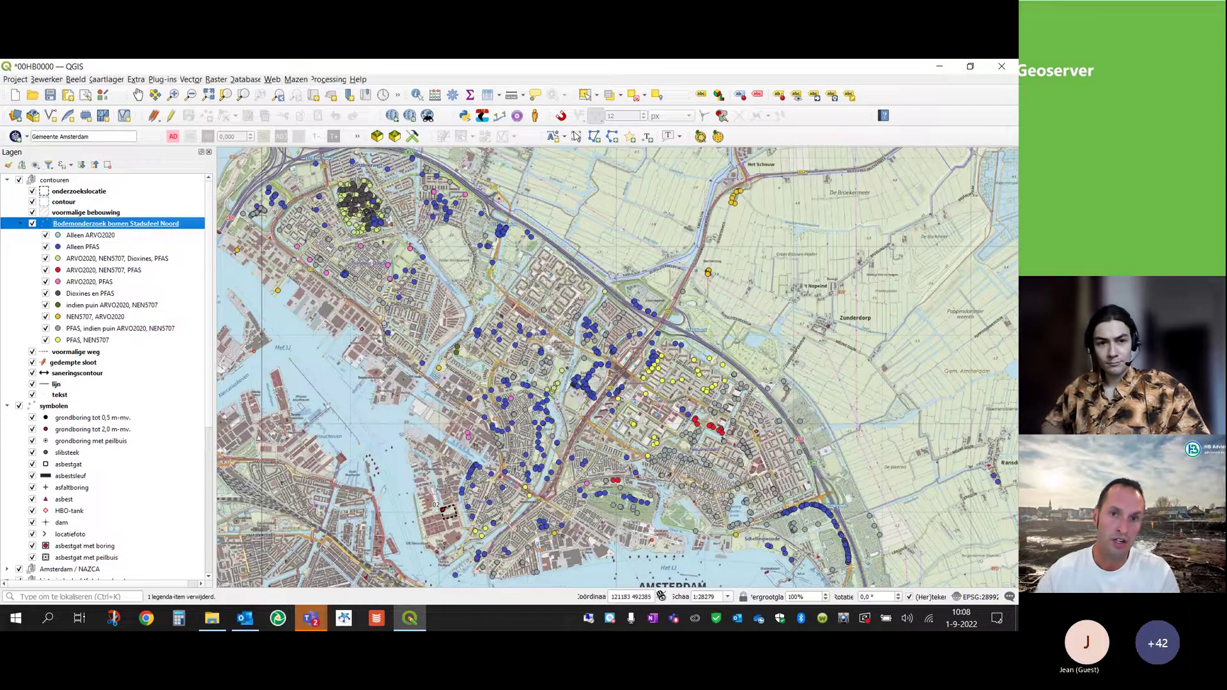
pyautogui.scroll(1, 401, 249)
pyautogui.moveTo(401, 249); pyautogui.dragTo(529, 340)
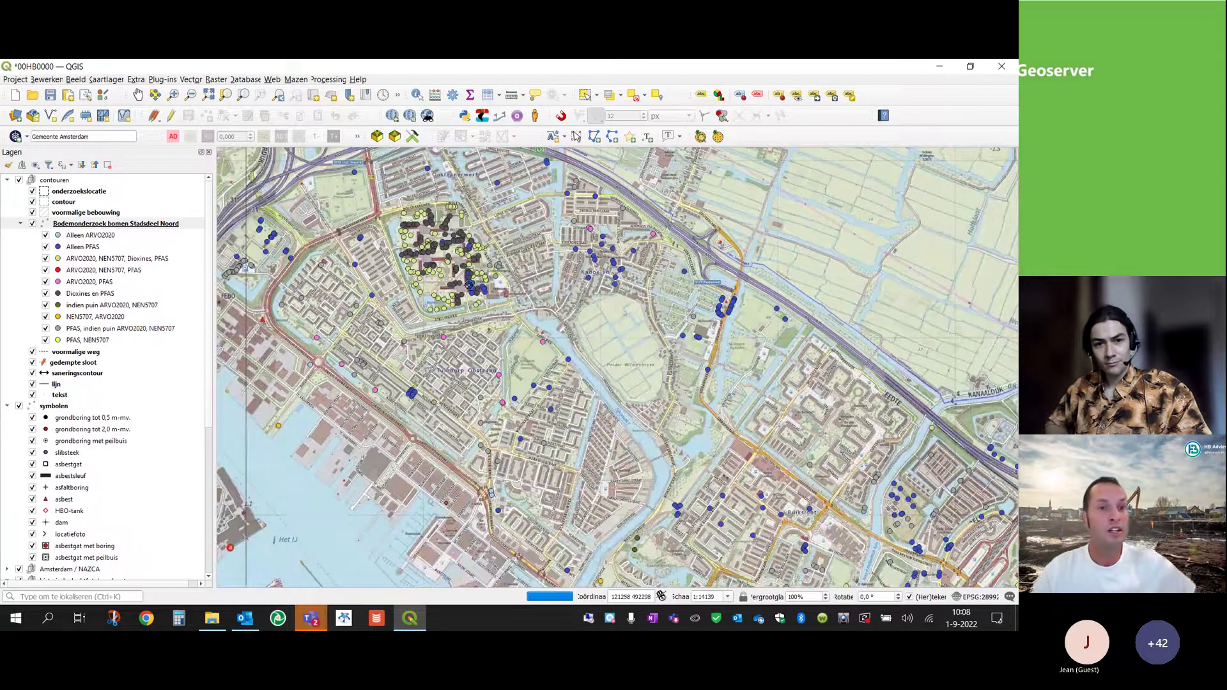
pyautogui.click(21, 224)
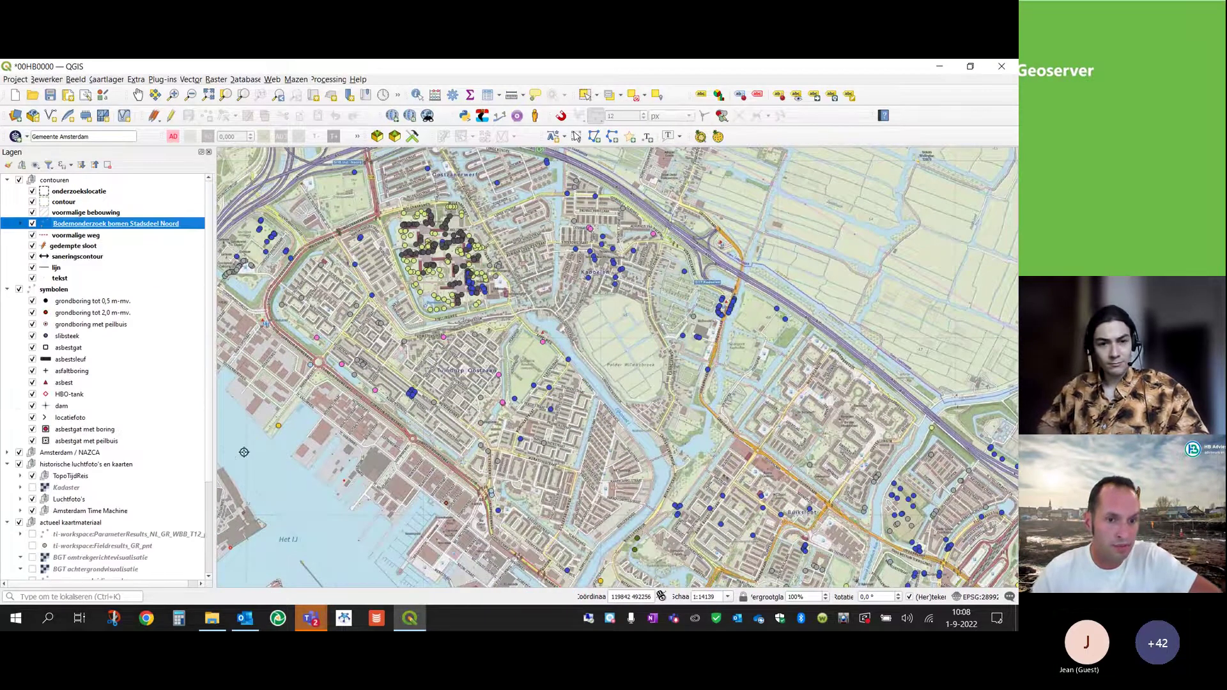
# Add 20HB0574N_S.dxf from the OneDrive_1_1-7-2021 folder in File Explorer to the QGIS map, placing its layers in a group
pyautogui.click(213, 617)
pyautogui.moveTo(653, 259); pyautogui.dragTo(499, 177)
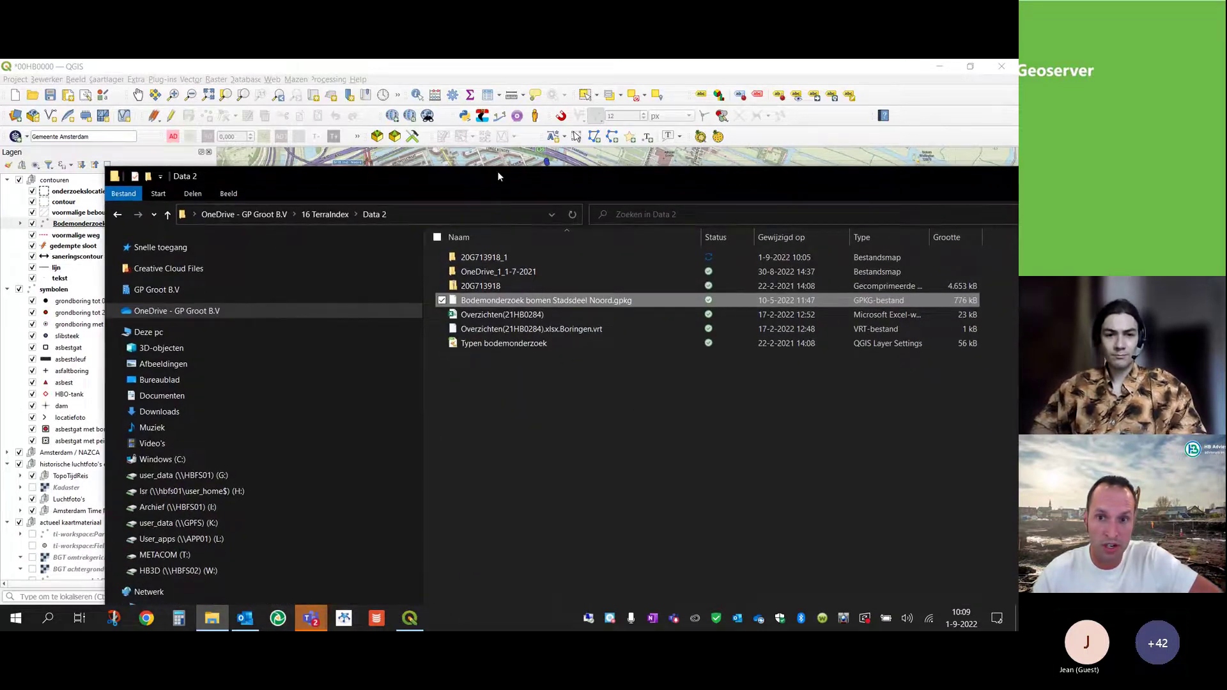
pyautogui.doubleClick(480, 272)
pyautogui.moveTo(547, 180); pyautogui.dragTo(493, 453)
pyautogui.moveTo(439, 531); pyautogui.dragTo(524, 343)
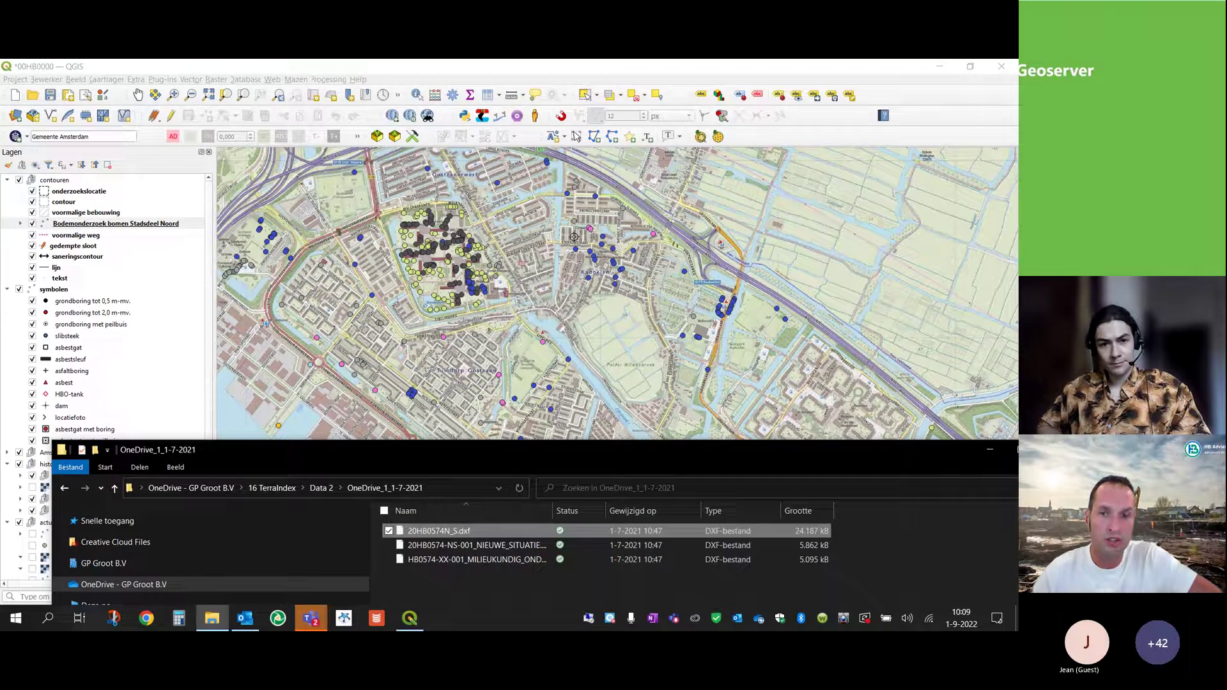
pyautogui.moveTo(568, 88); pyautogui.dragTo(633, 382)
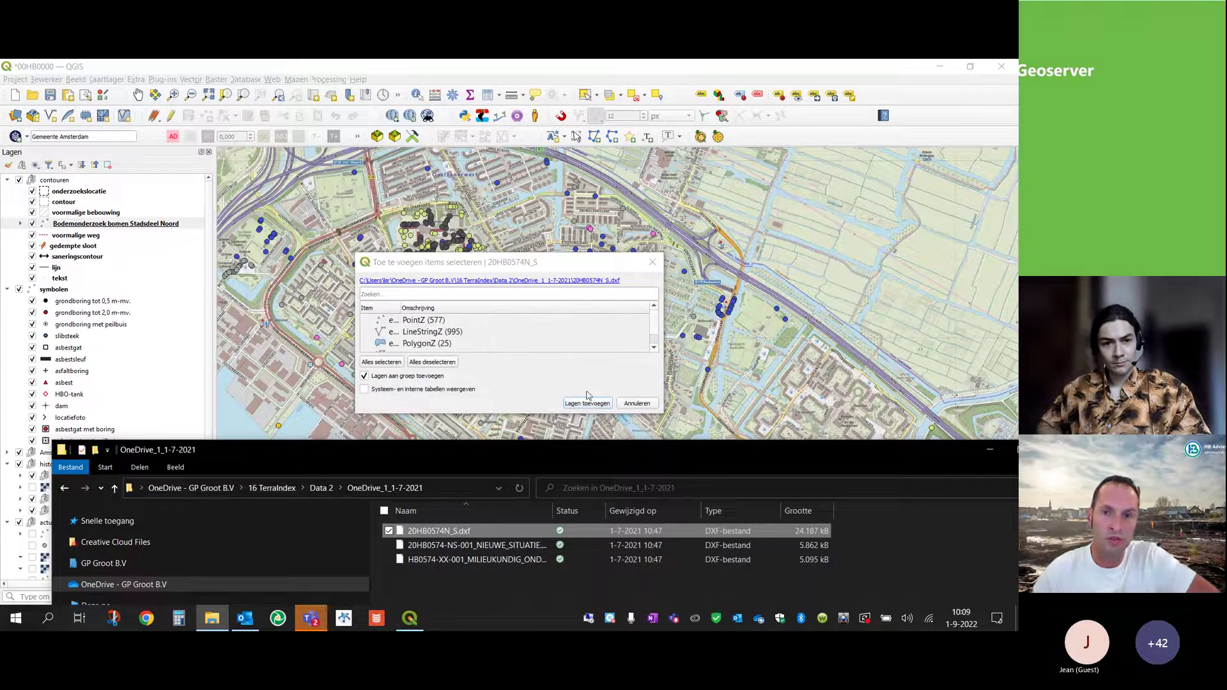
pyautogui.click(587, 404)
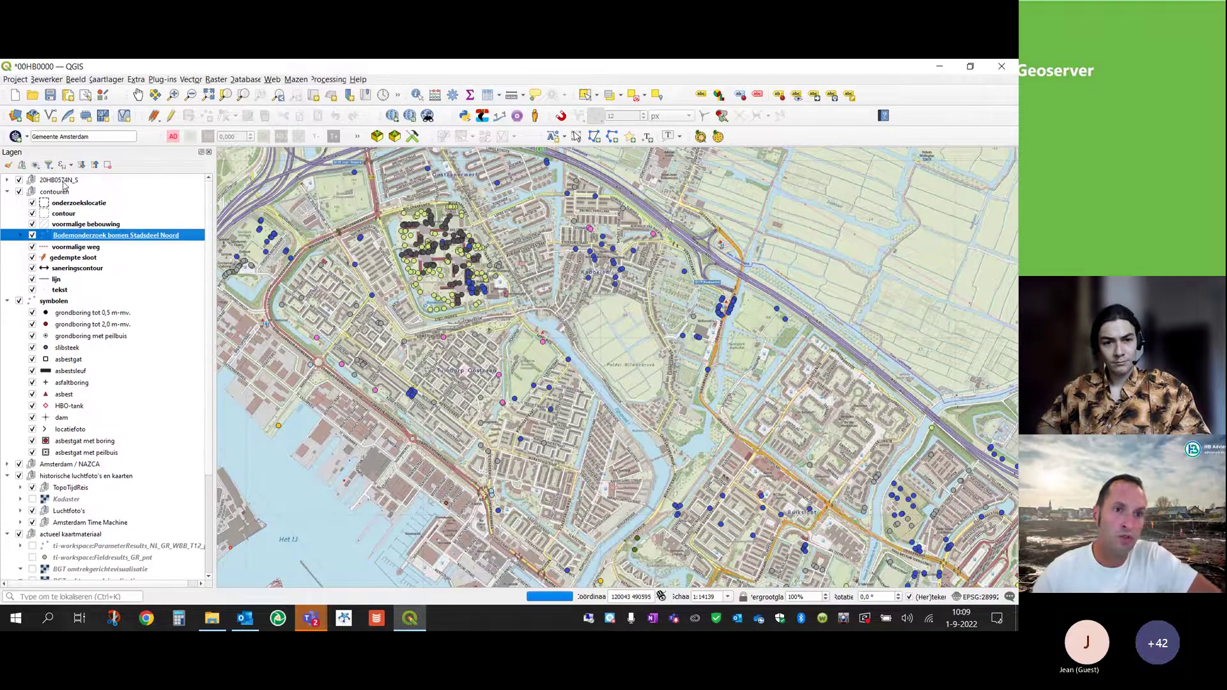
# Zoom to the 20HB0574N_S group and inspect its isolated points up close
pyautogui.rightClick(64, 183)
pyautogui.click(89, 189)
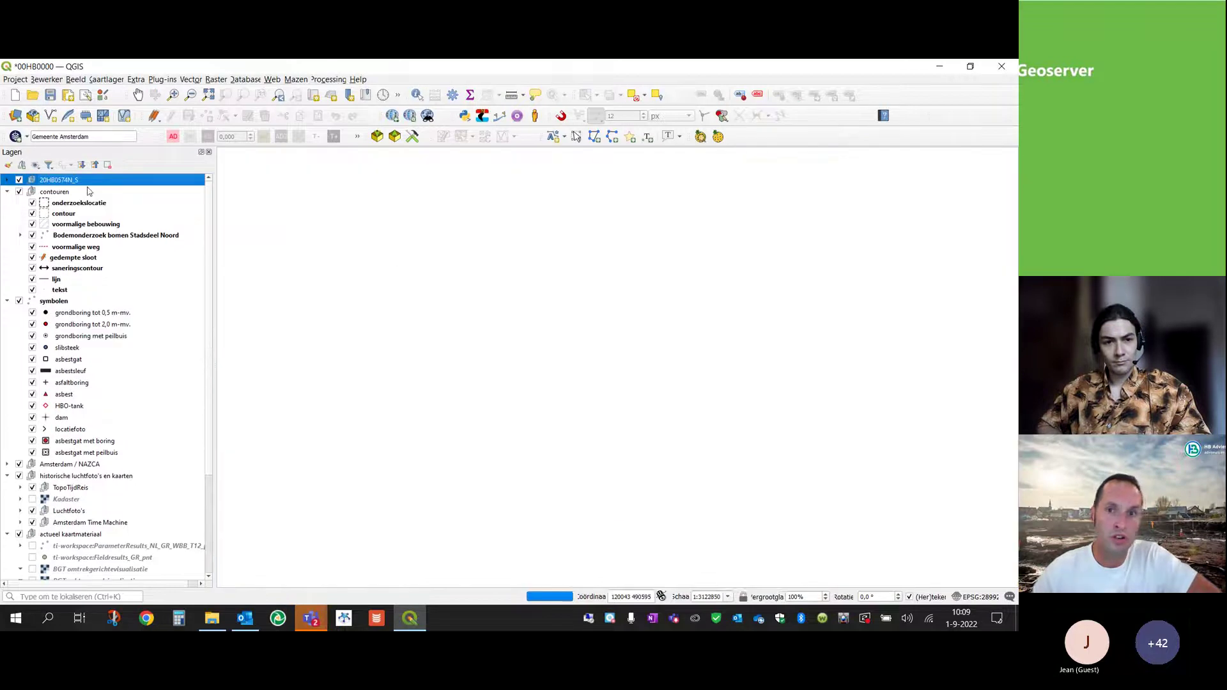
pyautogui.scroll(4, 603, 338)
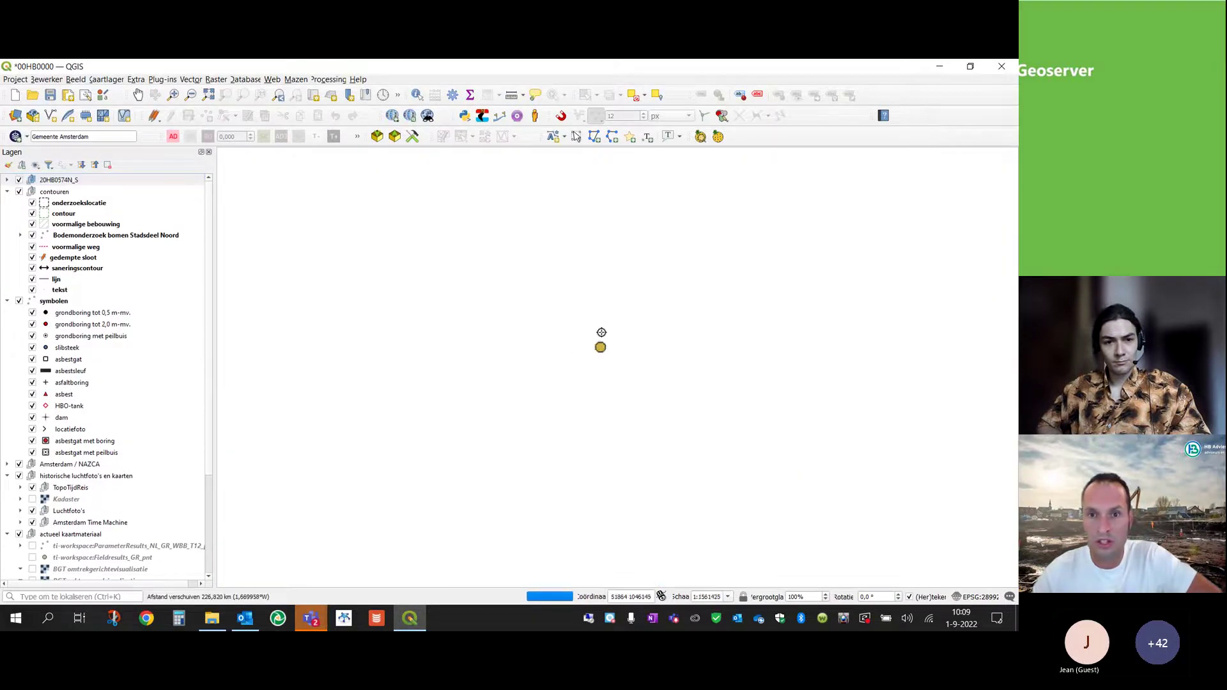
pyautogui.scroll(3, 605, 377)
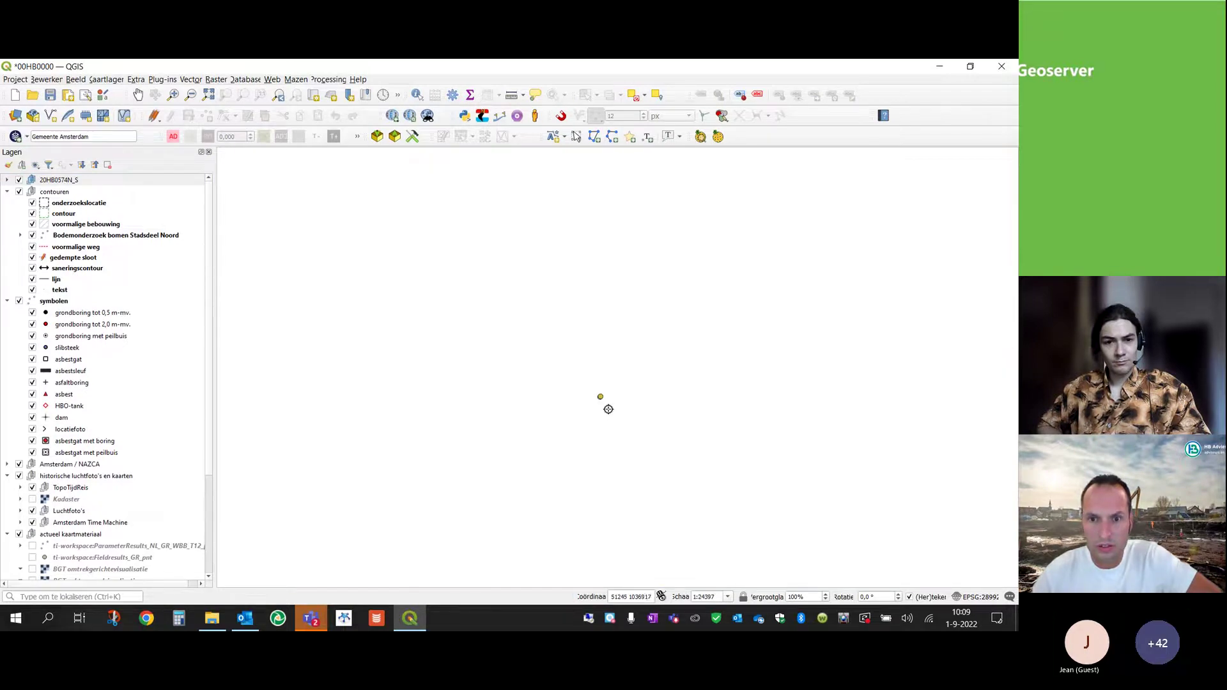
pyautogui.scroll(2, 607, 409)
pyautogui.scroll(2, 596, 350)
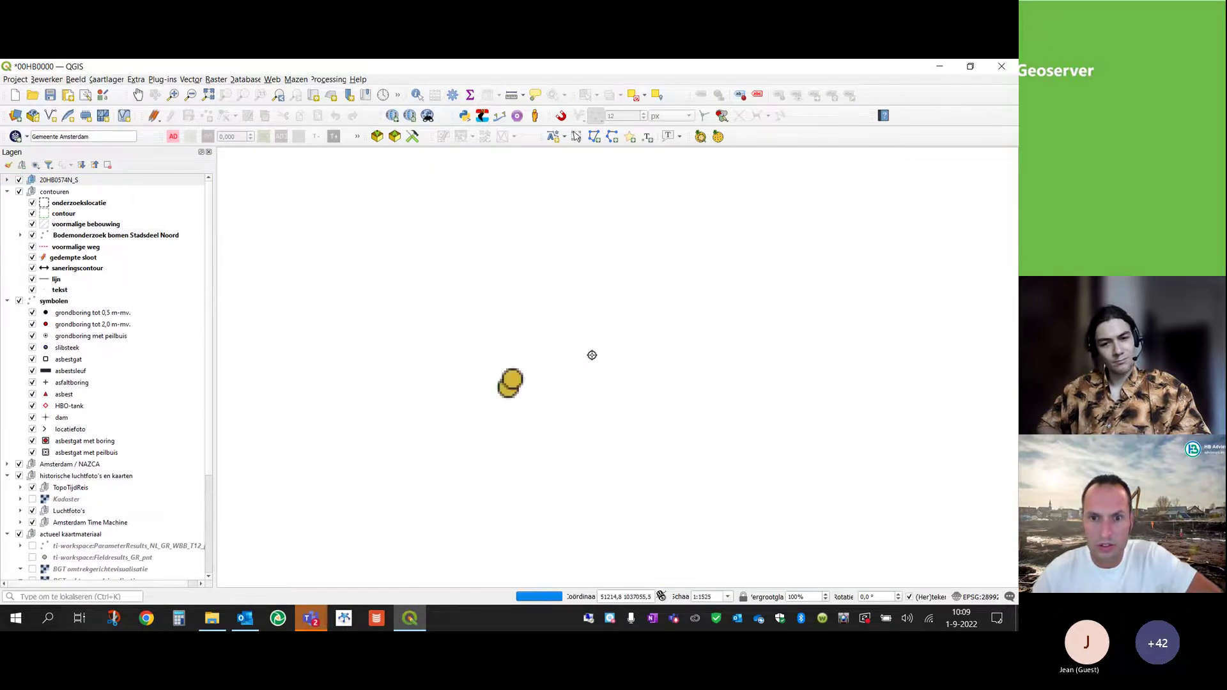
# Hide the Bodemonderzoek bomen Stadsdeel Noord layer and check the remaining isolated points of the imported drawing
pyautogui.click(31, 236)
pyautogui.scroll(1, 459, 387)
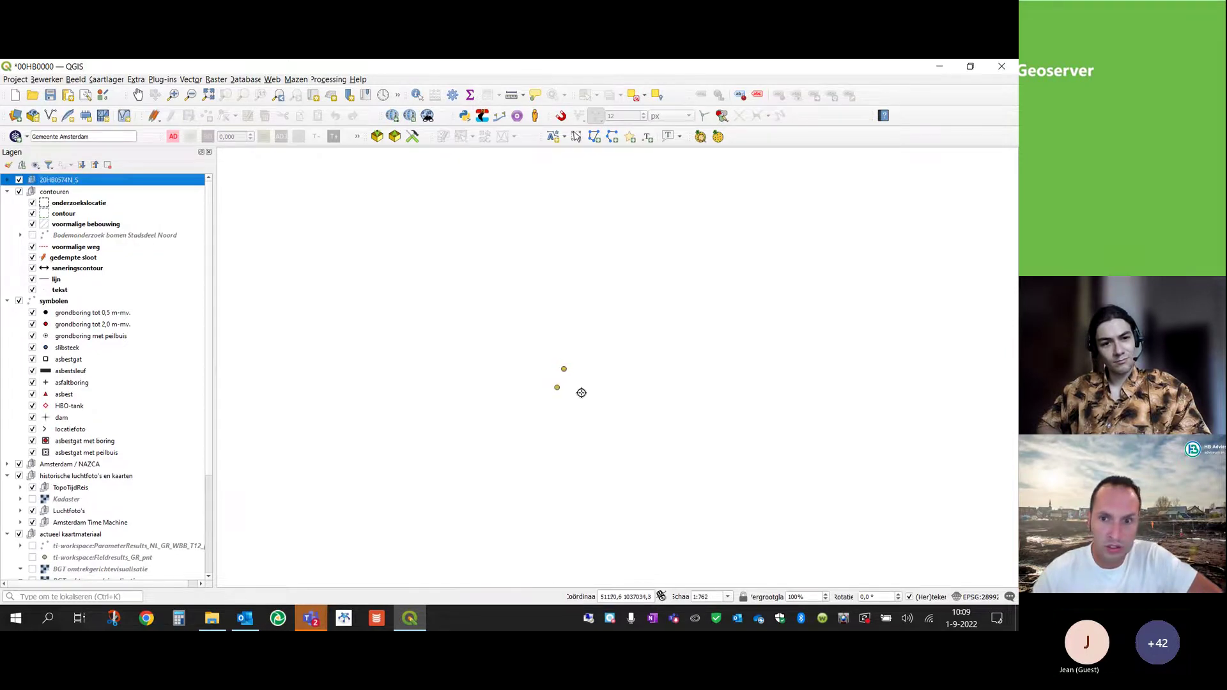
pyautogui.scroll(-7, 531, 411)
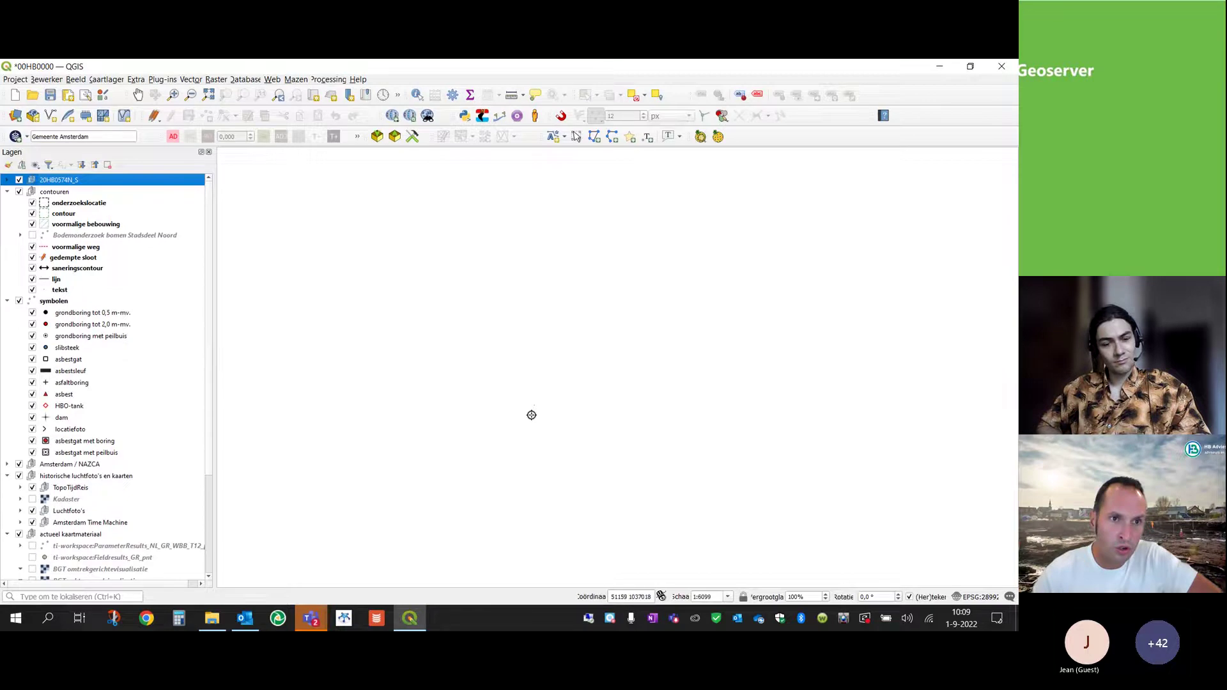
pyautogui.moveTo(605, 457); pyautogui.dragTo(577, 371)
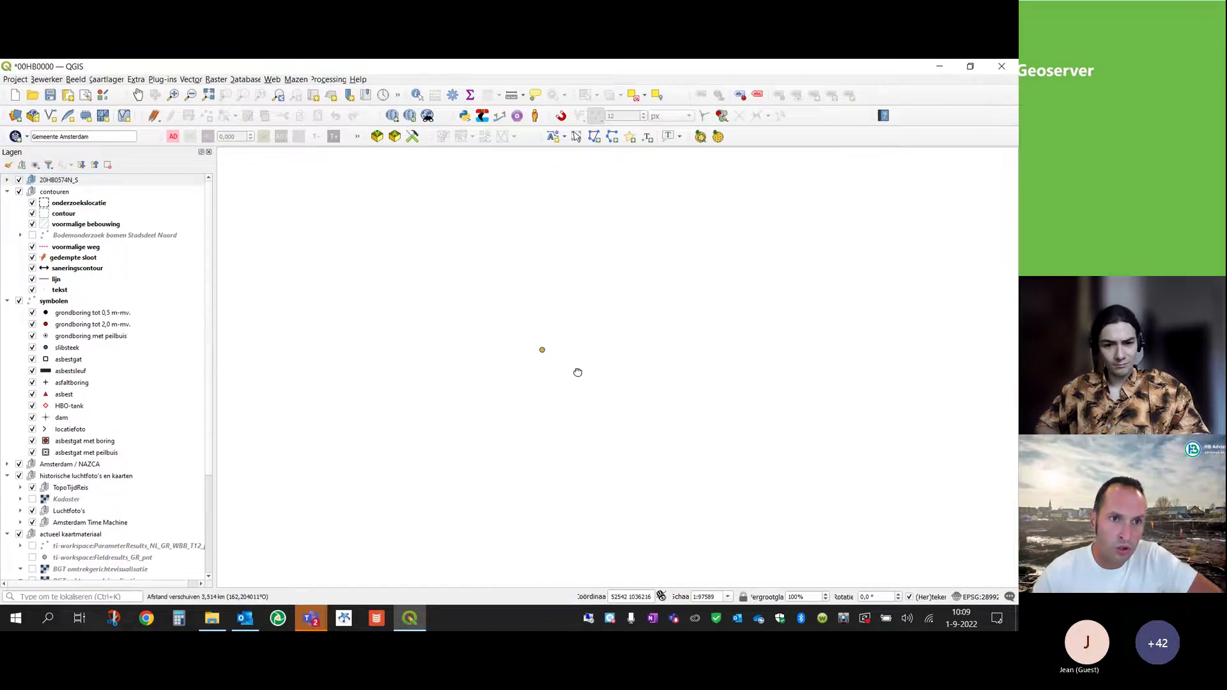
# Expand the 20HB0574N_S group, locate its site drawing near Egmond aan Den Hoef and hide the group's entities point layer
pyautogui.click(7, 180)
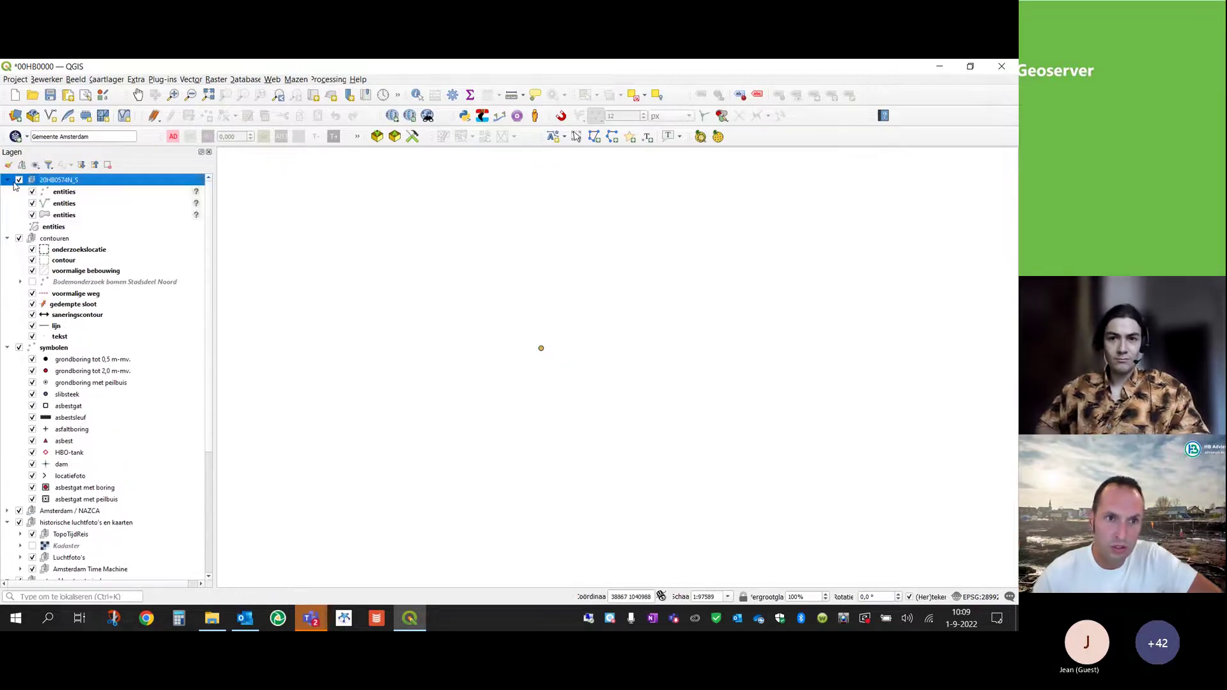
pyautogui.rightClick(93, 182)
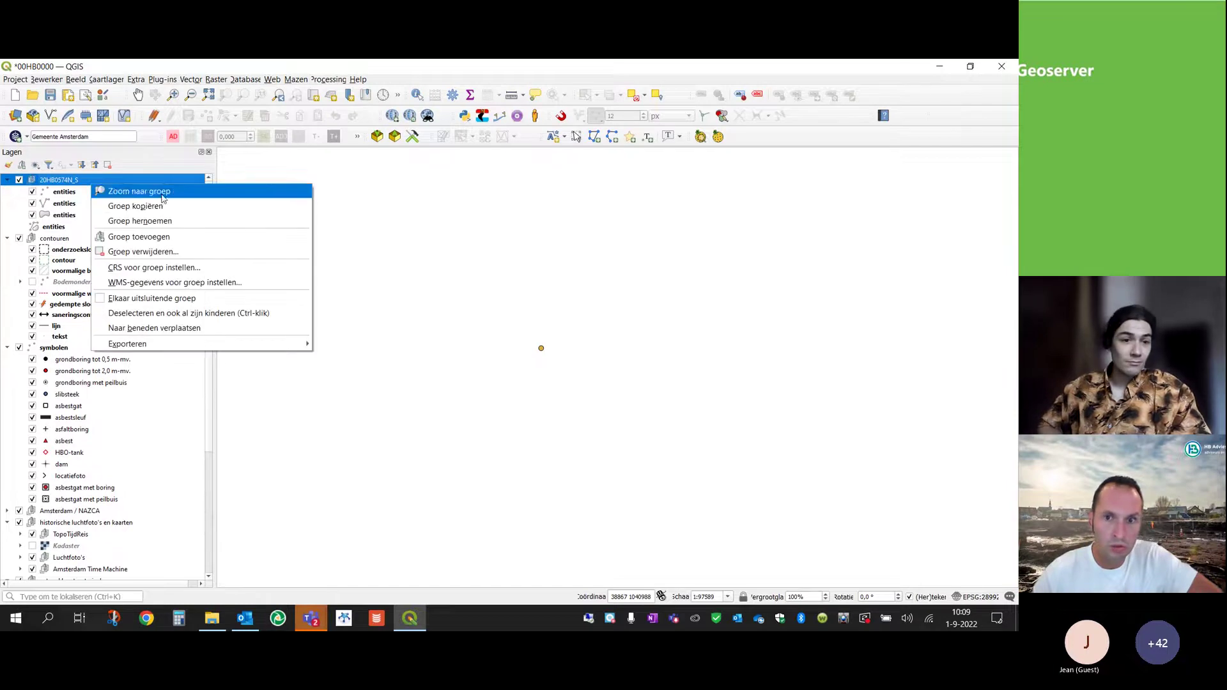
pyautogui.click(131, 191)
pyautogui.moveTo(648, 583); pyautogui.dragTo(611, 462)
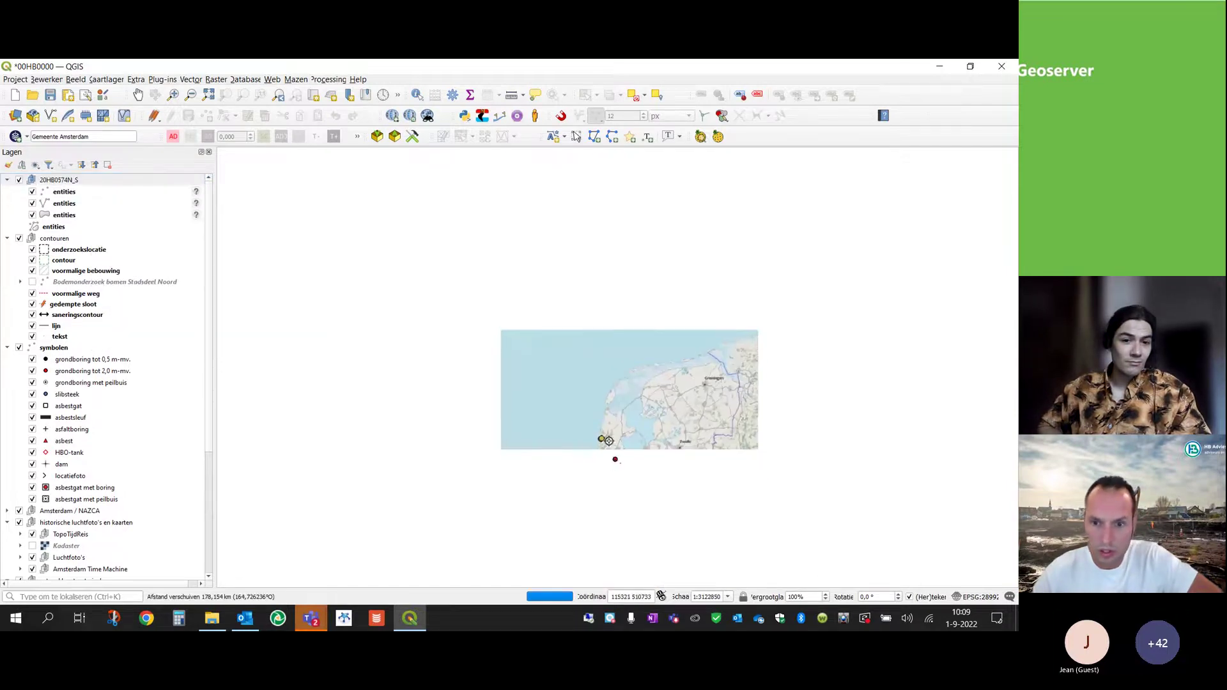
pyautogui.scroll(3, 606, 451)
pyautogui.scroll(3, 601, 409)
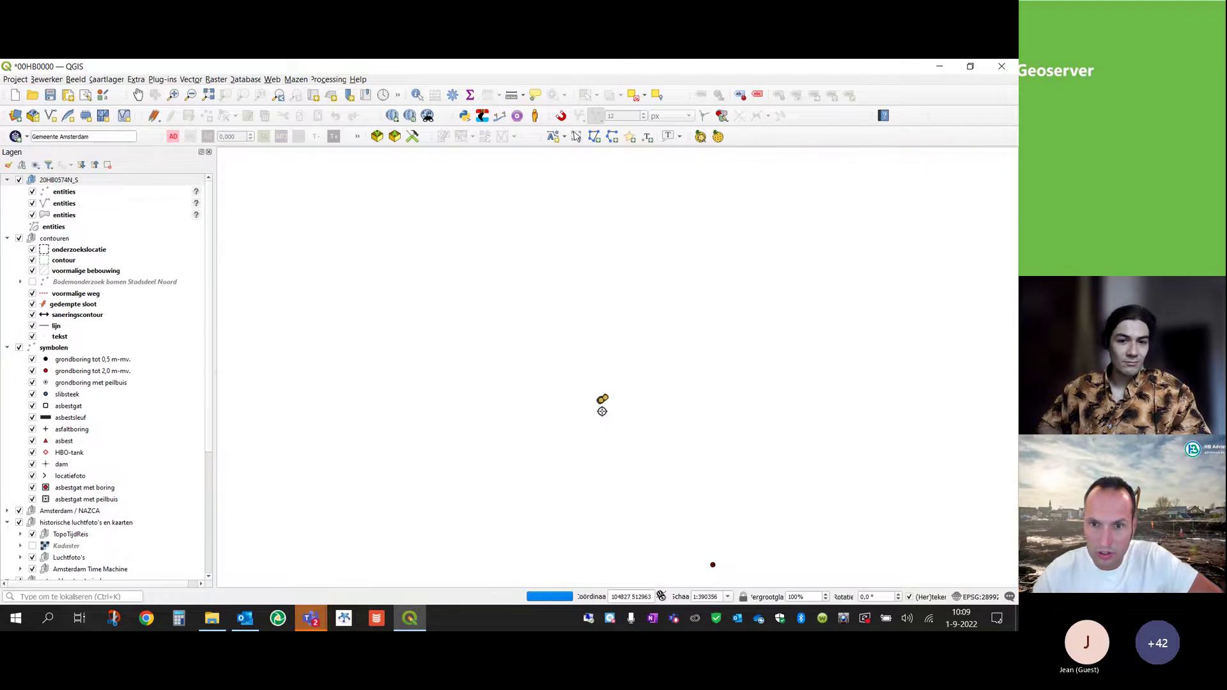
pyautogui.scroll(2, 578, 360)
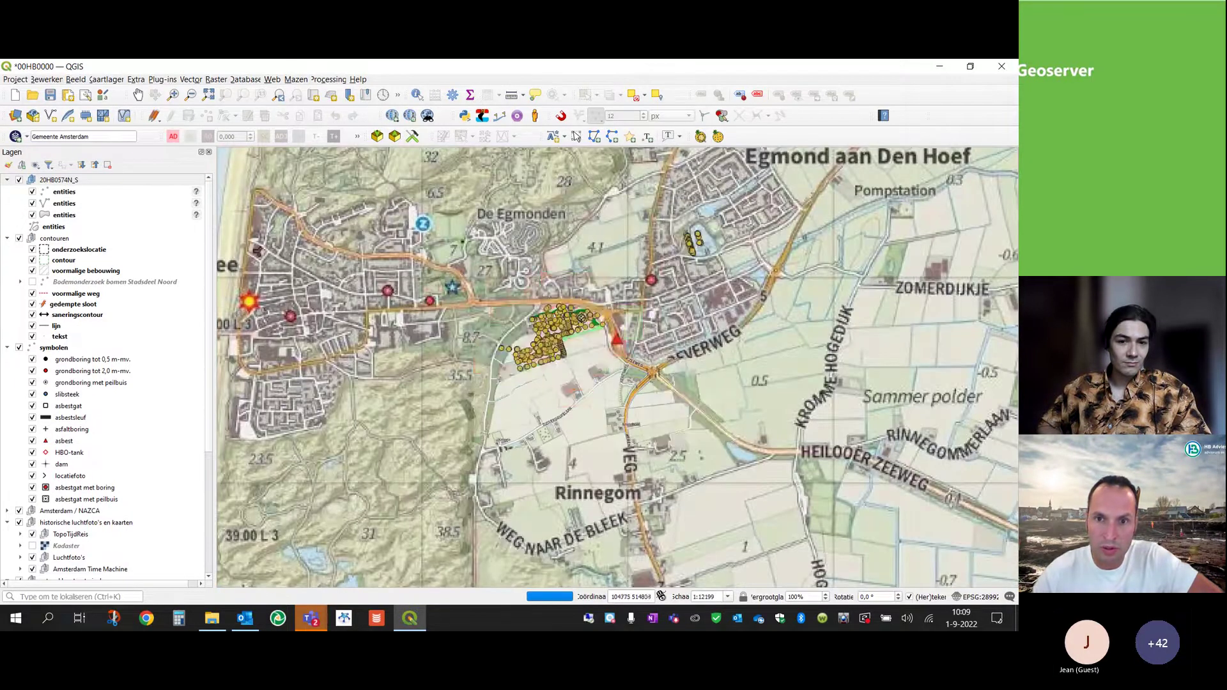
pyautogui.scroll(2, 562, 351)
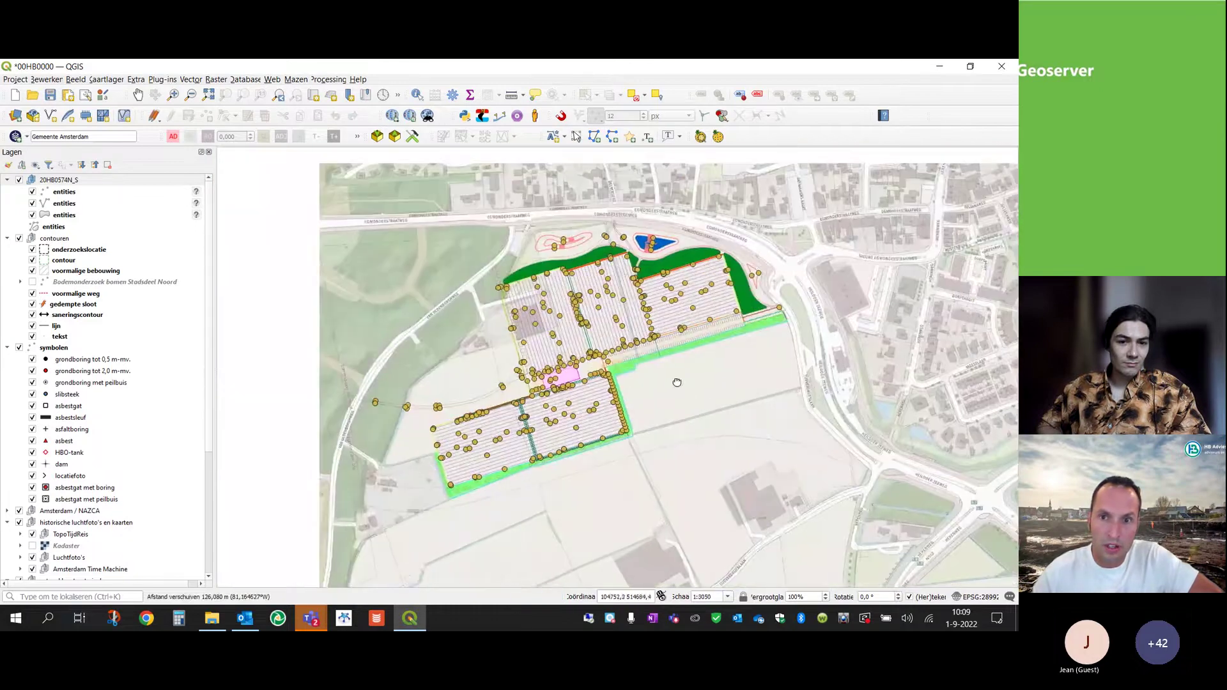
pyautogui.scroll(1, 575, 352)
pyautogui.moveTo(699, 365); pyautogui.dragTo(718, 406)
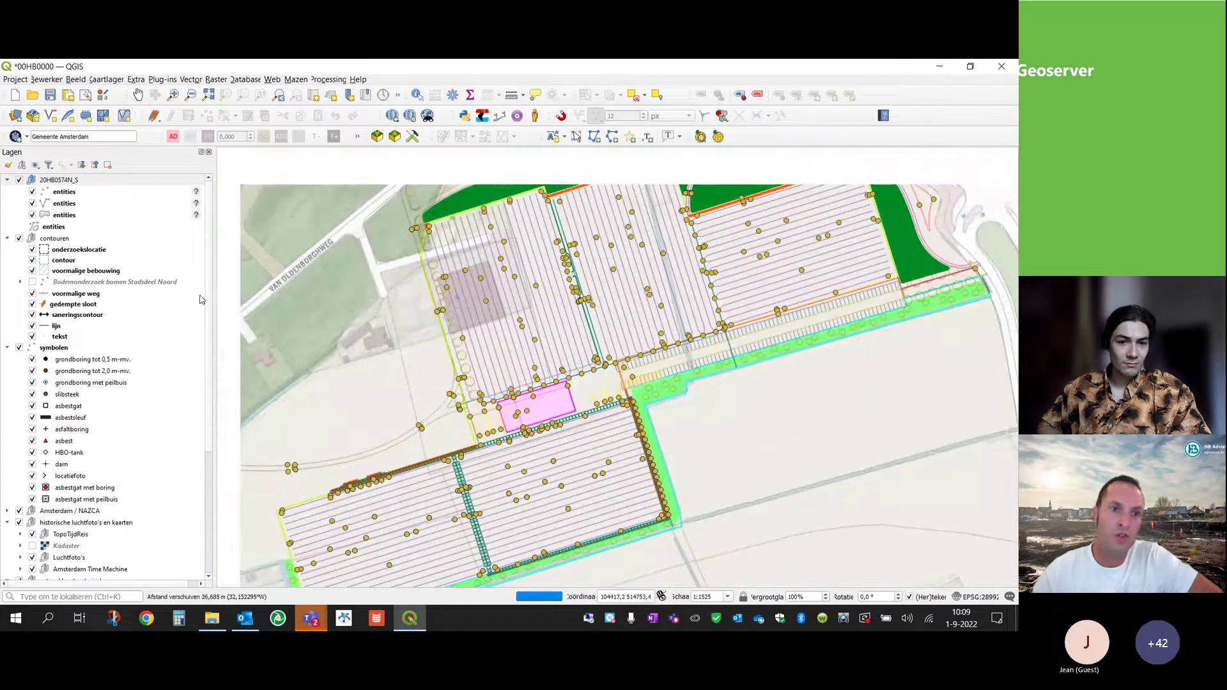
pyautogui.click(32, 192)
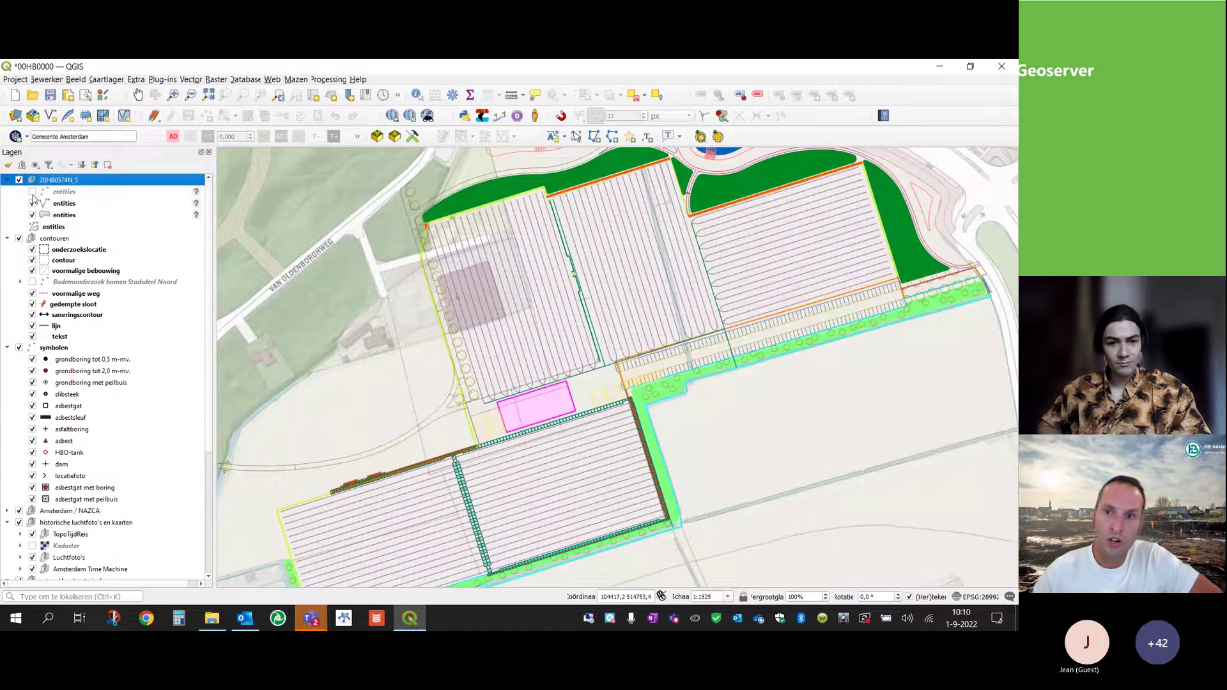
# Hide the 20HB0574N_S drawing group from the map near Egmond aan Den Hoef
pyautogui.scroll(-1, 657, 363)
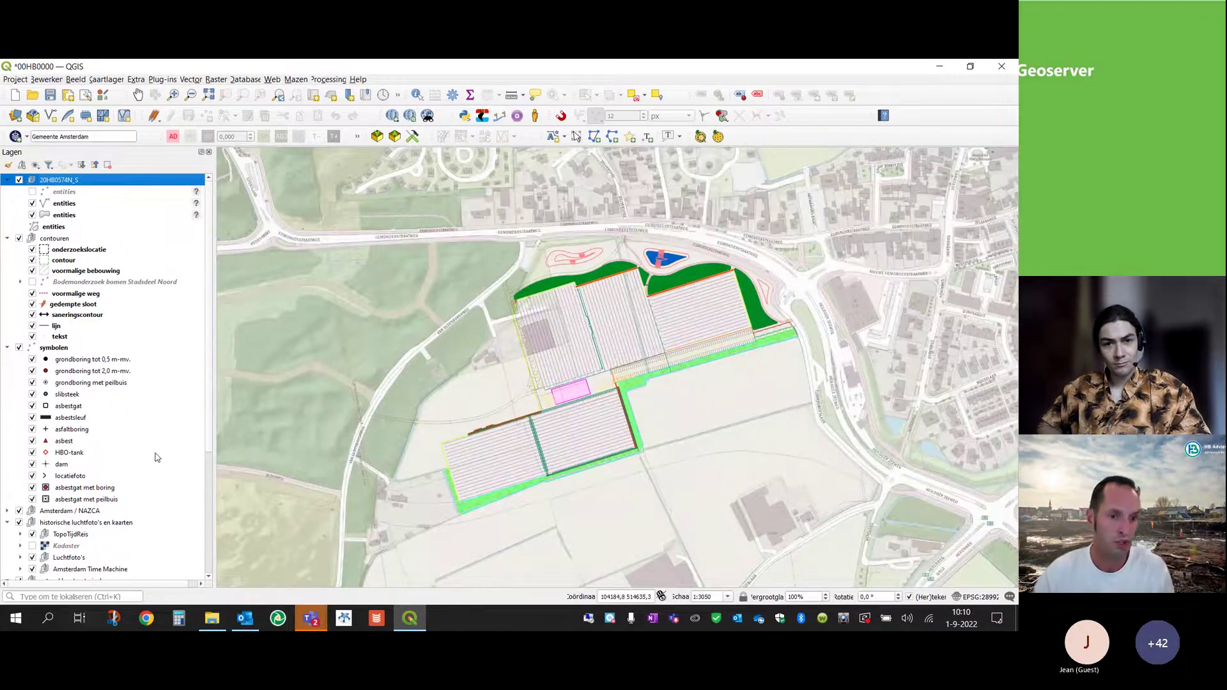
pyautogui.scroll(-1, 157, 457)
pyautogui.scroll(-5, 157, 457)
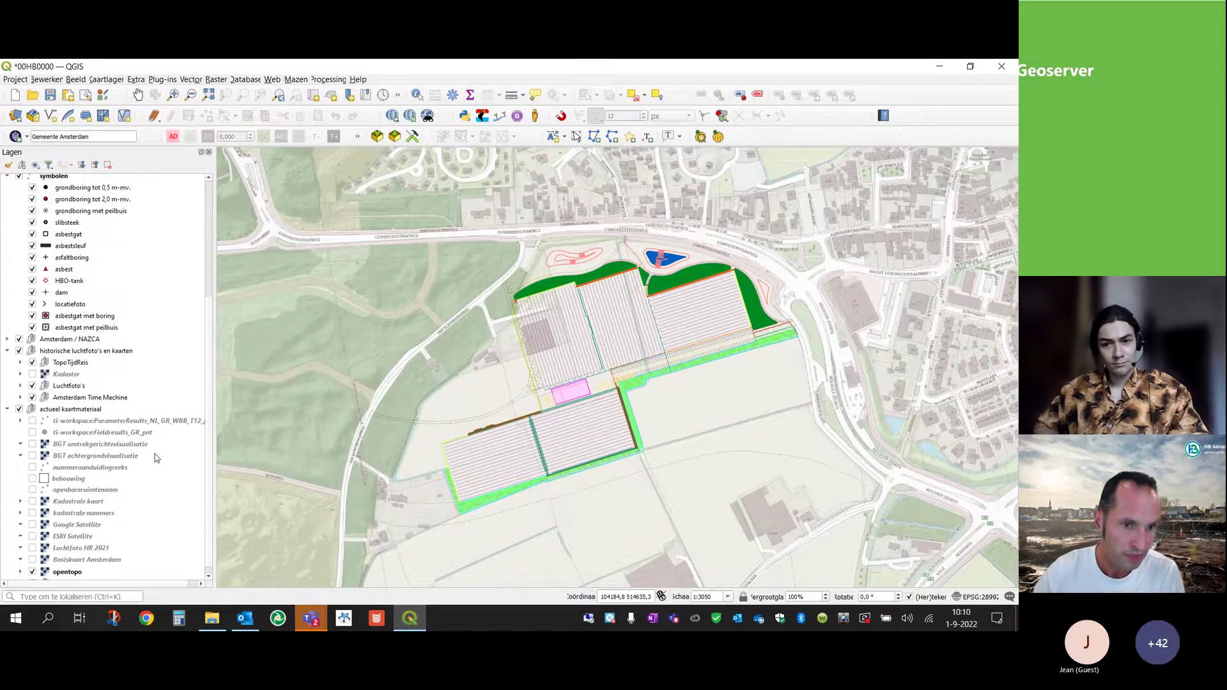
pyautogui.scroll(6, 157, 456)
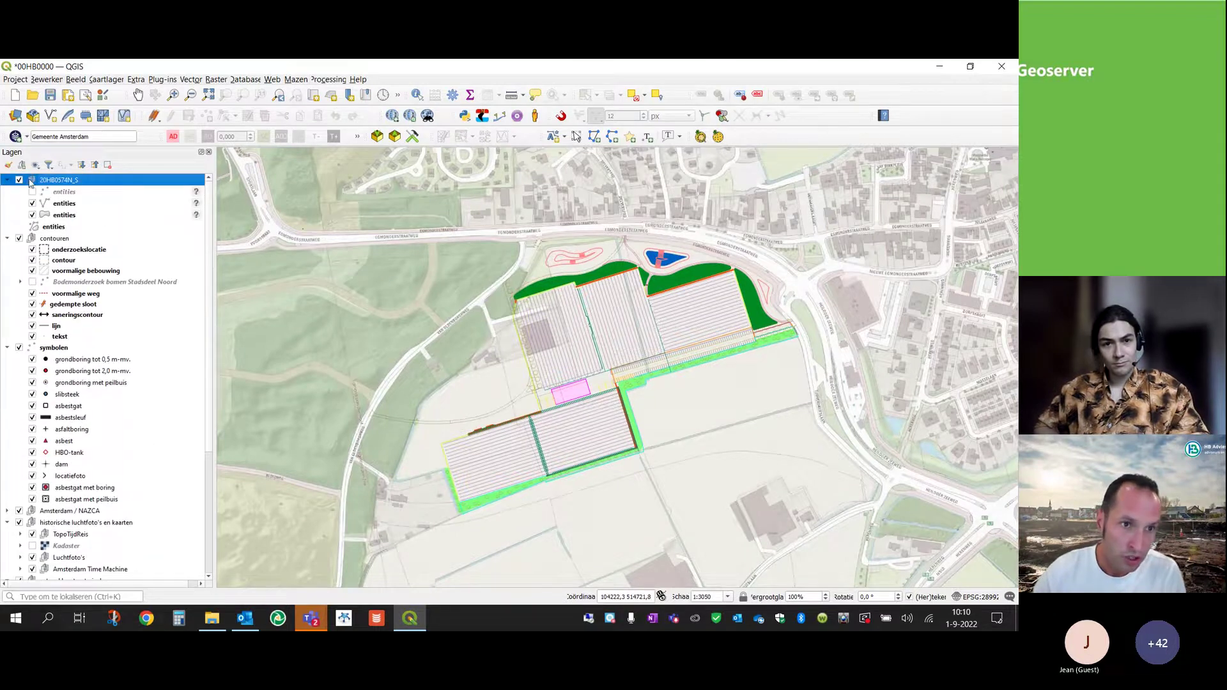
pyautogui.click(19, 180)
# Show the Luchtfoto HR 2021 aerial photo, examine the roof of the large shed beside the fields up close, and hide the photo
pyautogui.scroll(-6, 136, 510)
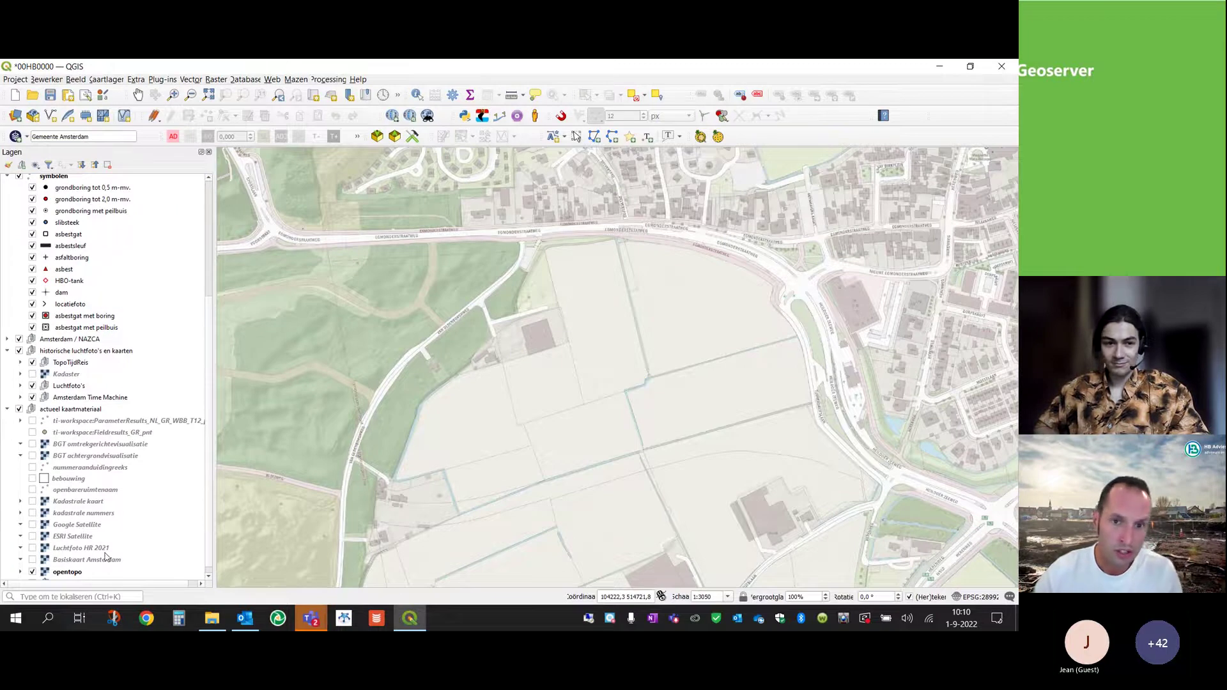
pyautogui.moveTo(502, 472); pyautogui.dragTo(439, 422)
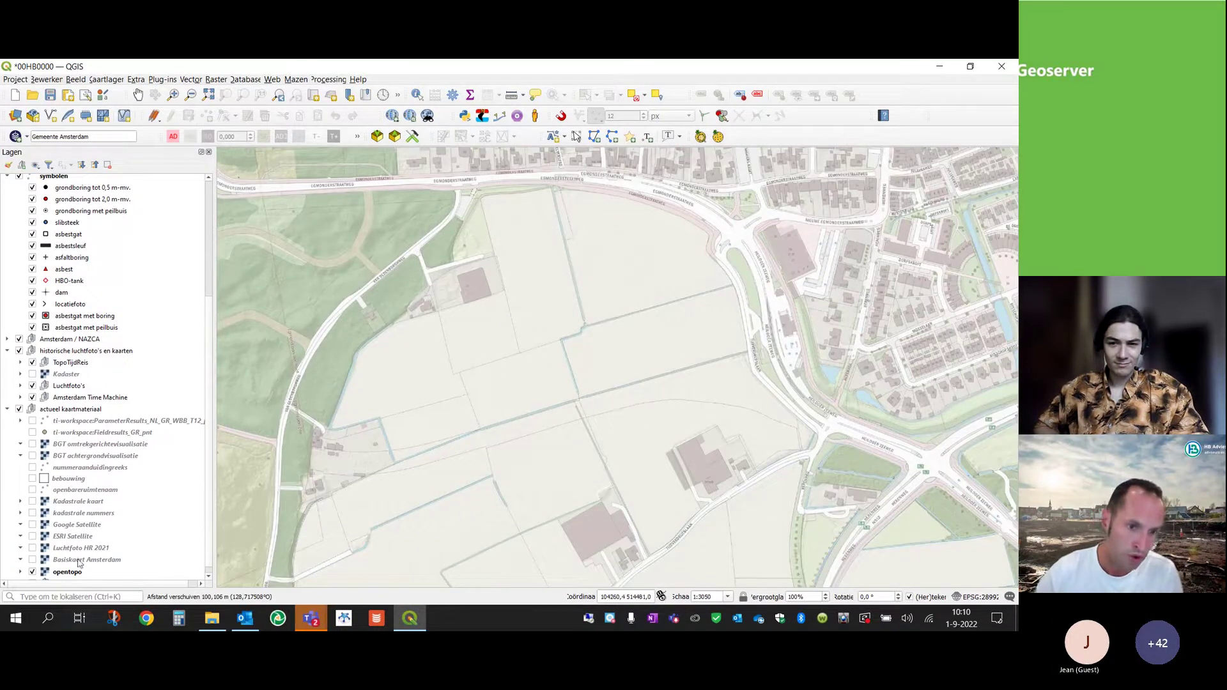
pyautogui.click(32, 547)
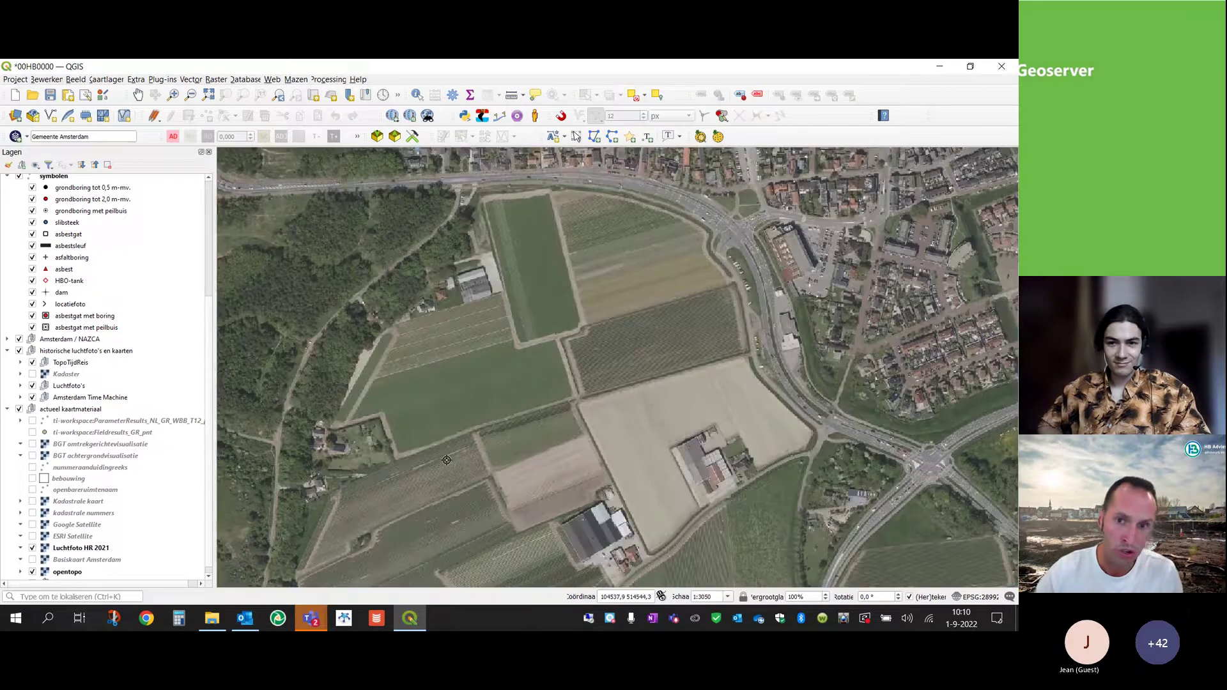
pyautogui.scroll(1, 505, 384)
pyautogui.moveTo(419, 161); pyautogui.dragTo(502, 301)
pyautogui.scroll(1, 503, 302)
pyautogui.scroll(1, 558, 325)
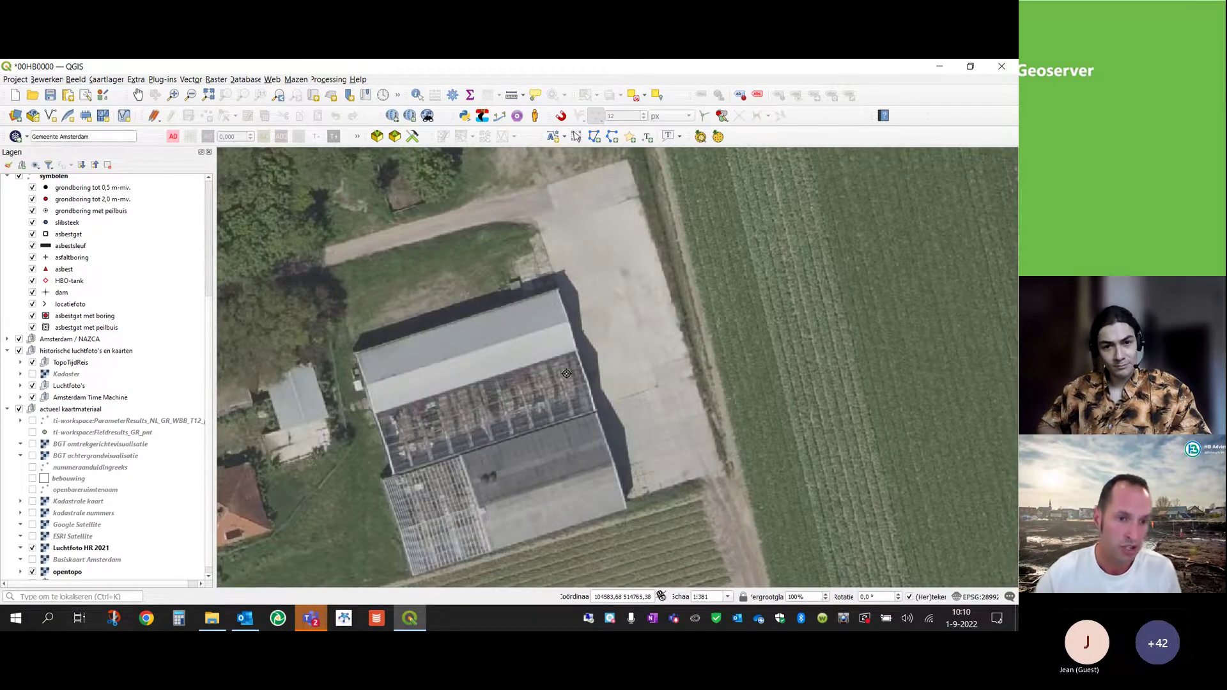
pyautogui.scroll(-1, 566, 373)
pyautogui.moveTo(567, 373); pyautogui.dragTo(473, 344)
pyautogui.click(33, 549)
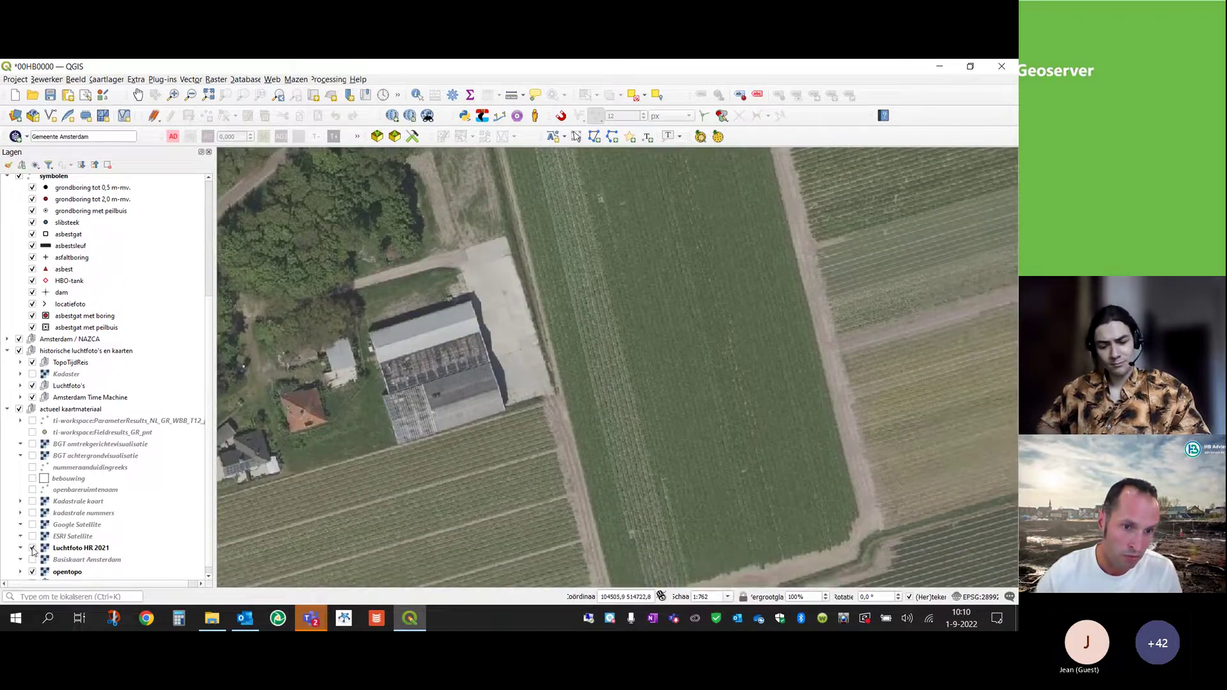
# Go to the Gemeente Amsterdam location and view the Basiskaart Amsterdam layer around the dashed investigation area, then hide that layer
pyautogui.click(103, 138)
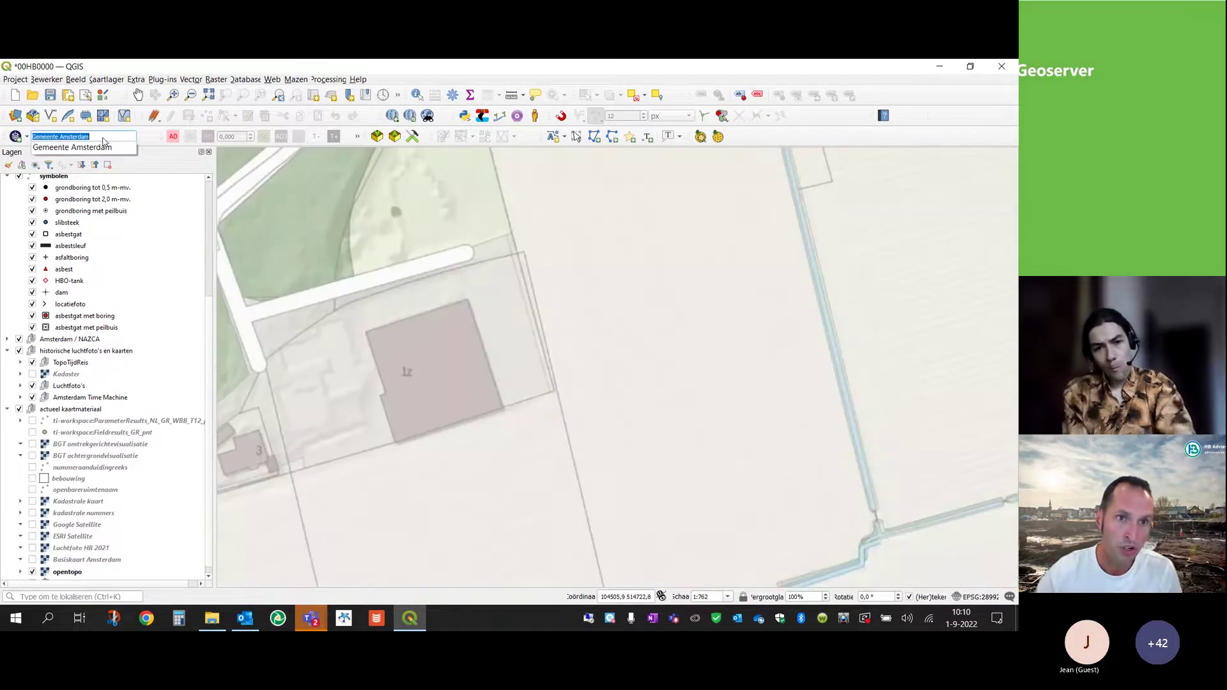
pyautogui.click(103, 147)
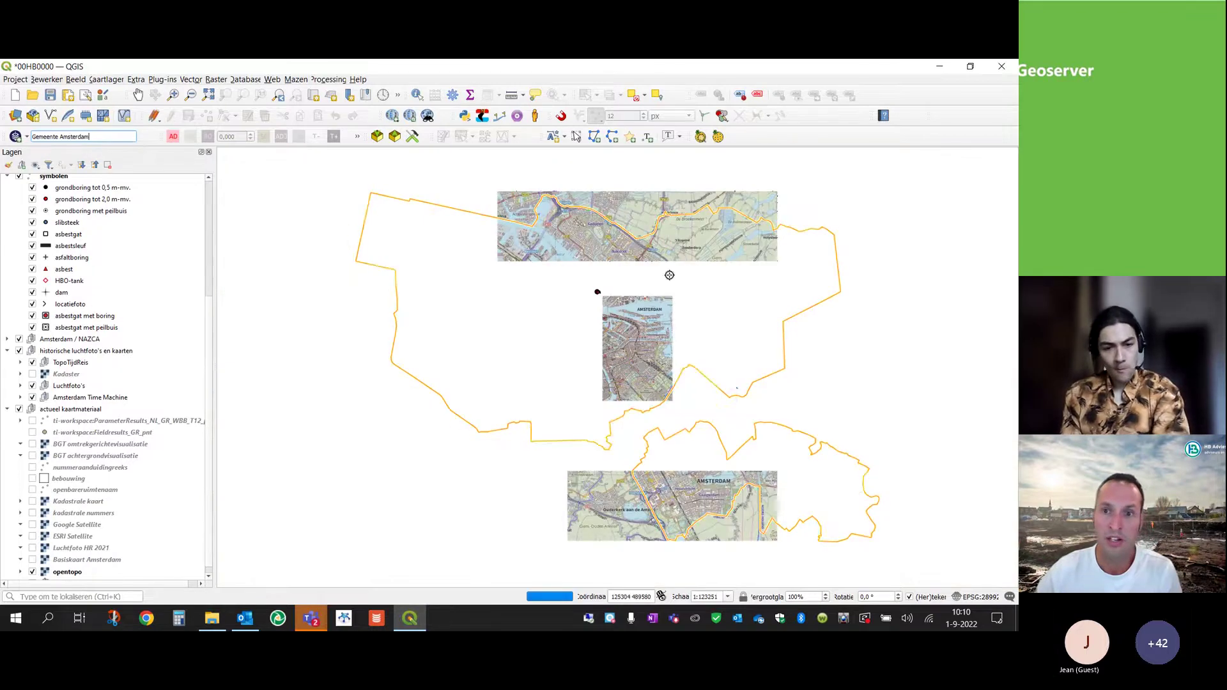
pyautogui.scroll(1, 411, 345)
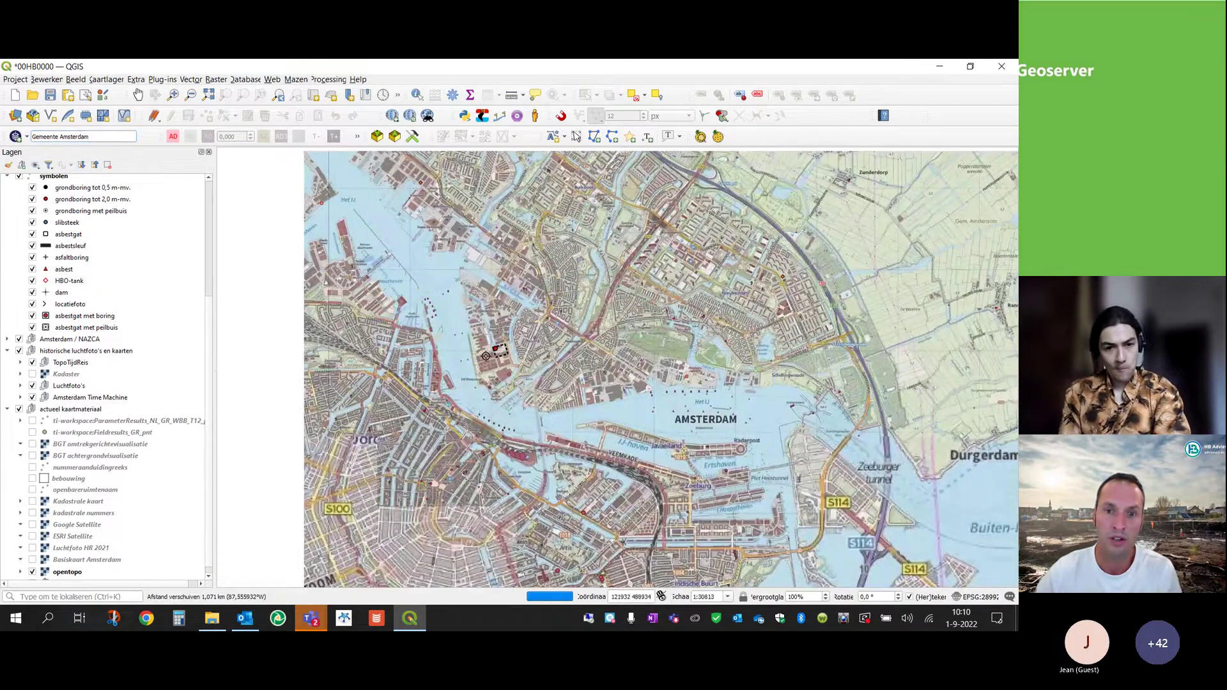
pyautogui.scroll(2, 486, 355)
pyautogui.click(33, 560)
pyautogui.scroll(1, 525, 368)
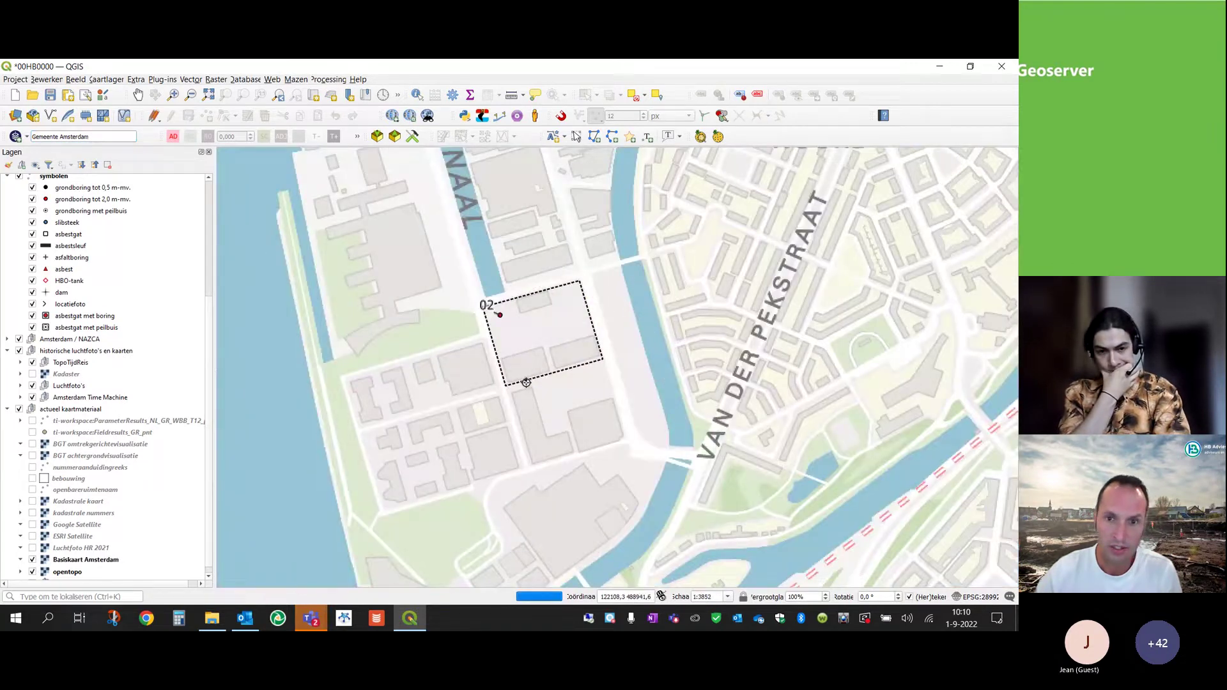
pyautogui.scroll(-1, 105, 473)
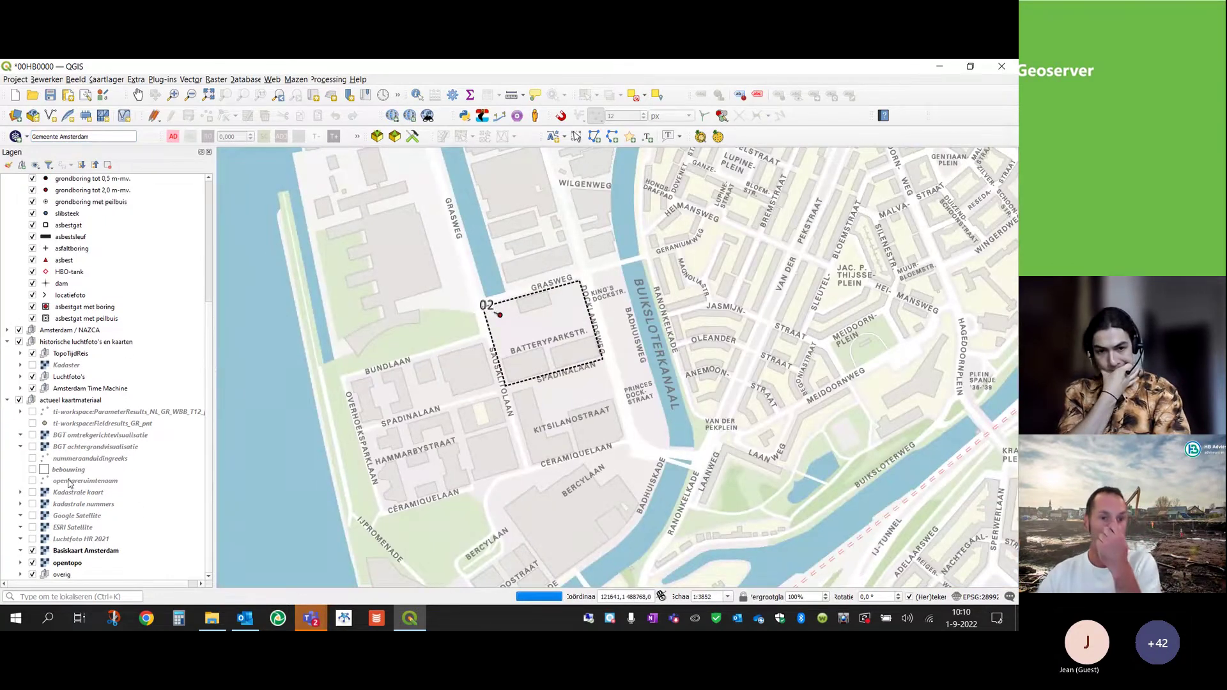
pyautogui.click(32, 551)
# Display the BGT achtergrondvisualisatie layer around the investigation area at Batteryparkstraat for a closer look and hide it again
pyautogui.click(33, 447)
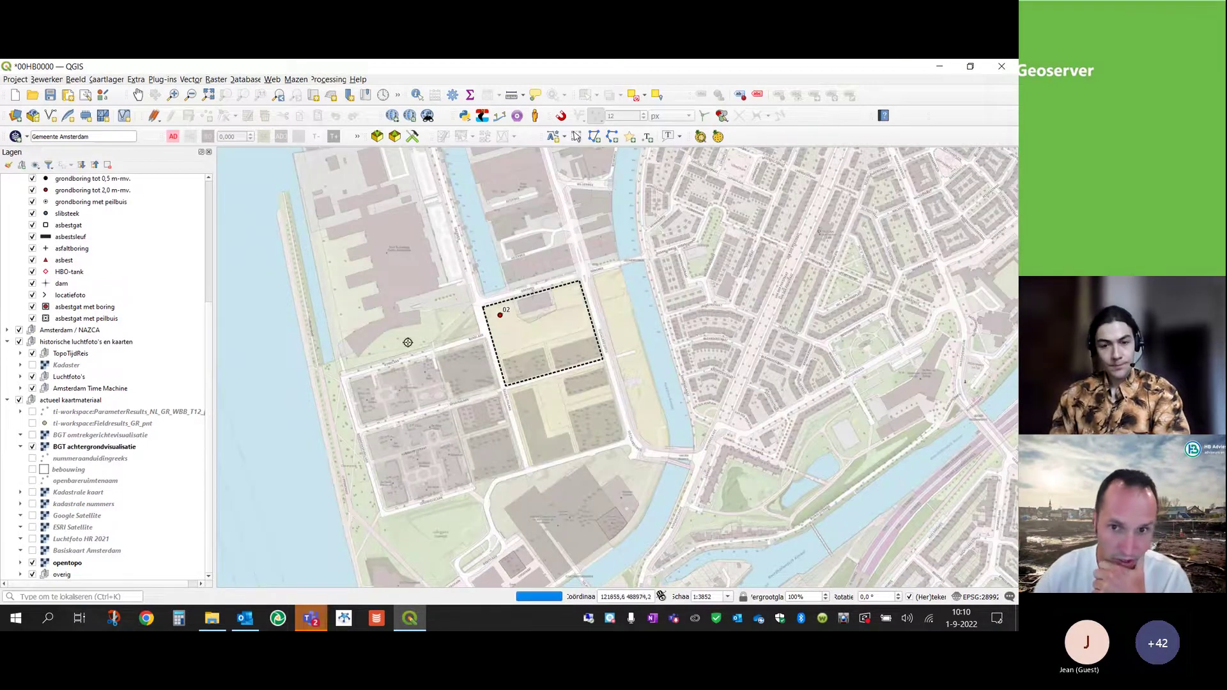
pyautogui.scroll(1, 548, 371)
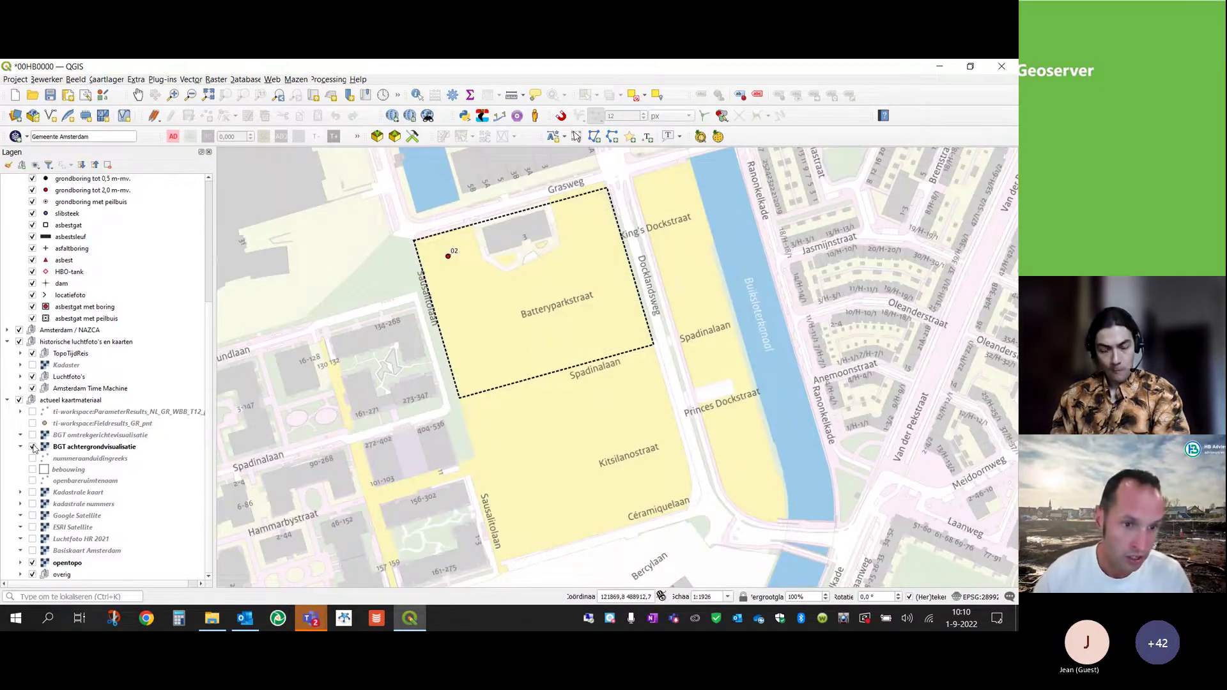
pyautogui.click(33, 447)
# Display the bebouwing outlines and nummeraanduidingreeks house numbers around the investigation area, then hide both layers
pyautogui.click(32, 469)
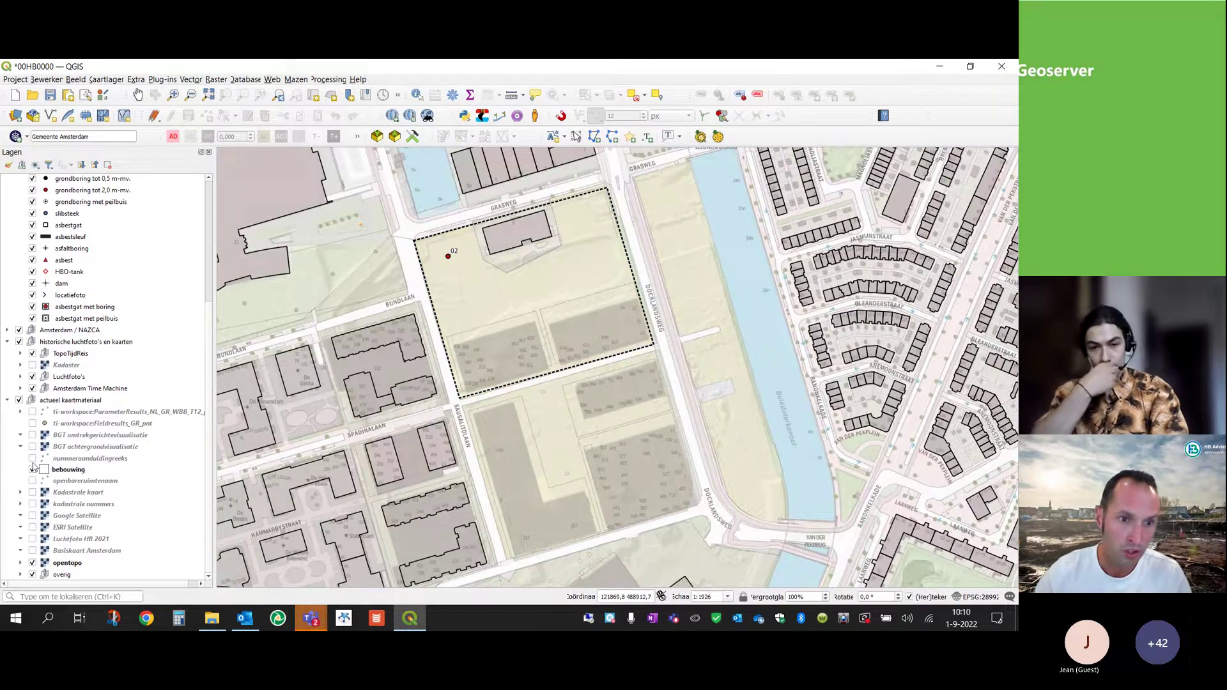
pyautogui.click(33, 458)
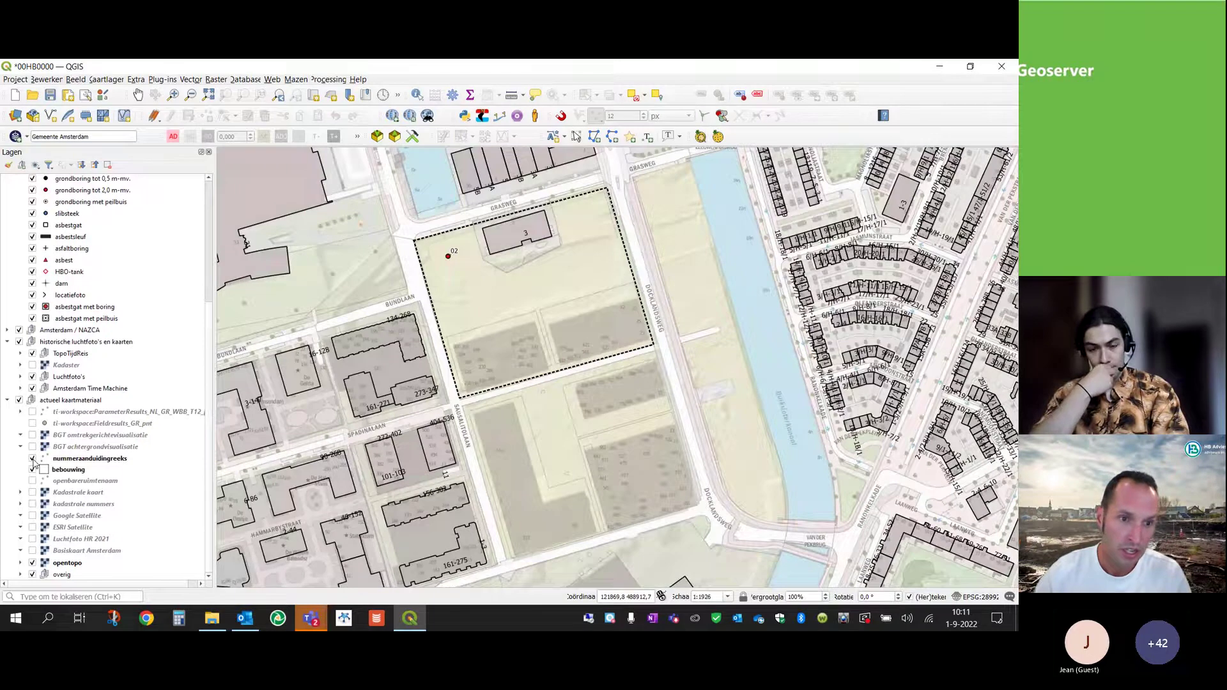
pyautogui.click(32, 458)
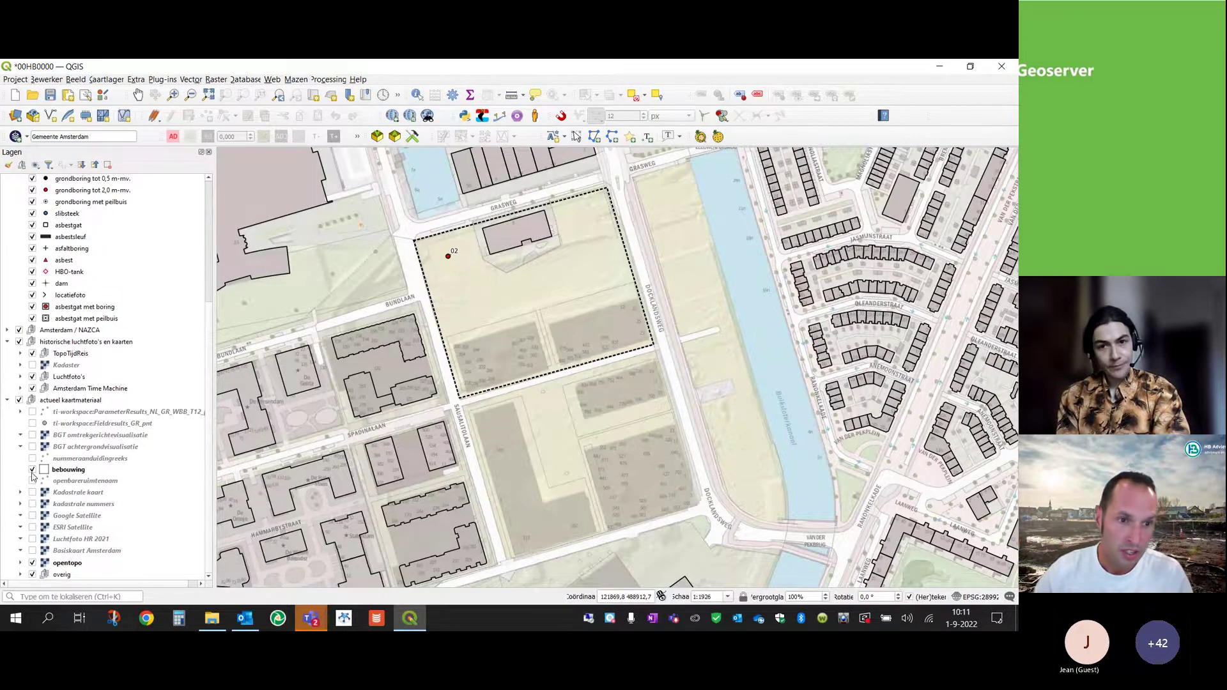
pyautogui.click(32, 471)
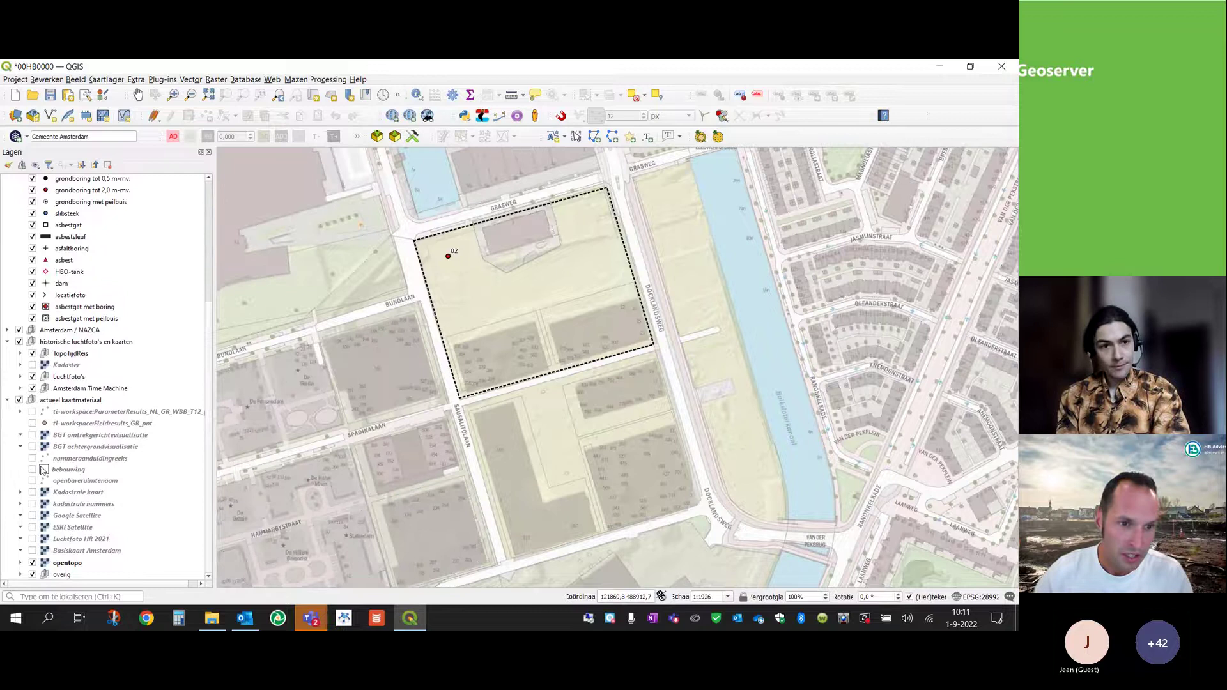
# Show the ti-workspace:Fieldresults_GR_pnt layer and examine its labelled boring points south of Ypesteinerlaan up close
pyautogui.rightClick(80, 424)
pyautogui.click(168, 68)
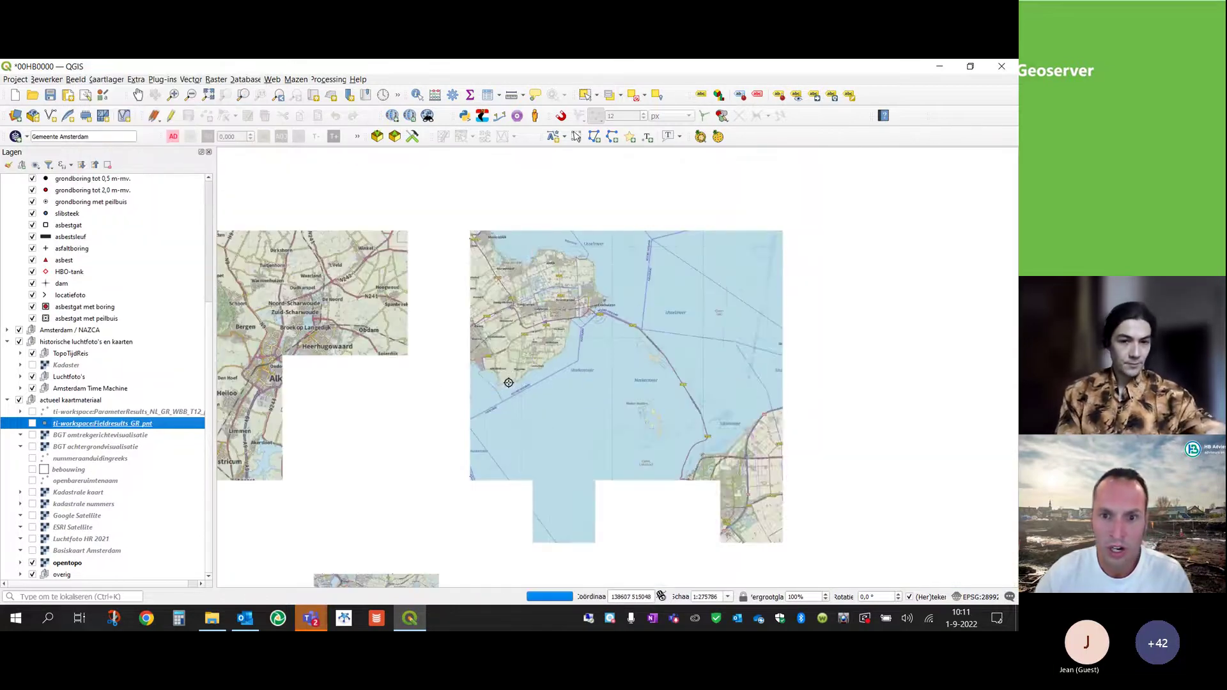
pyautogui.moveTo(368, 388); pyautogui.dragTo(494, 412)
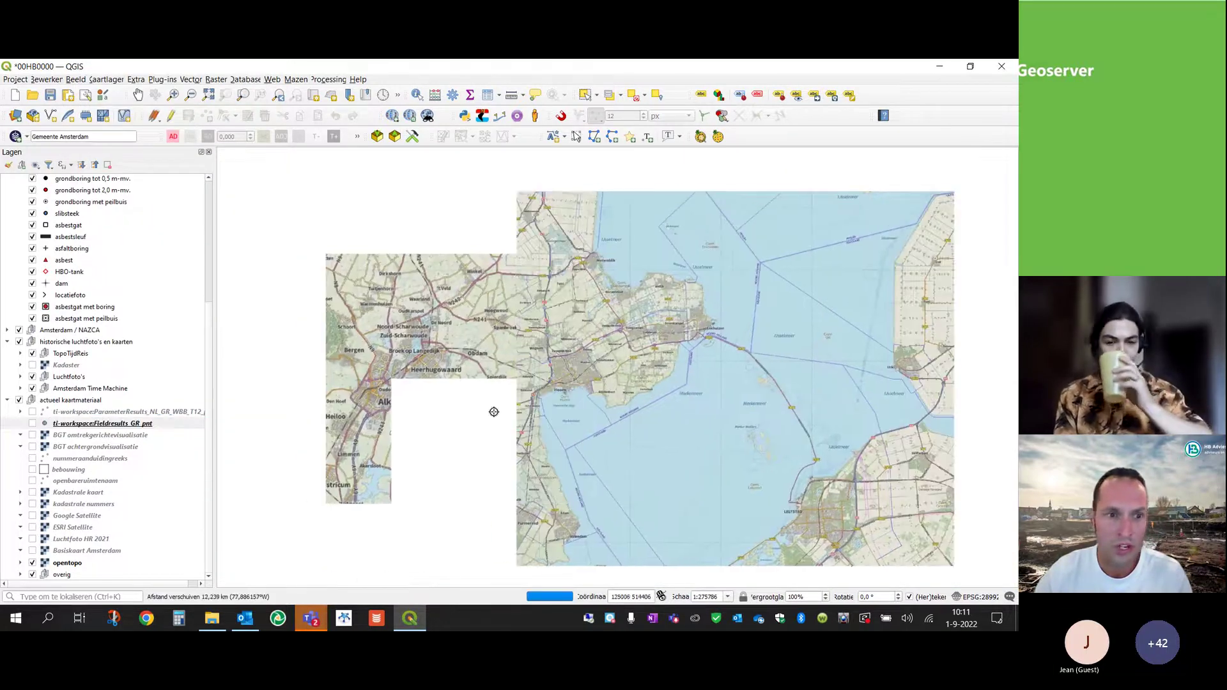
pyautogui.click(32, 423)
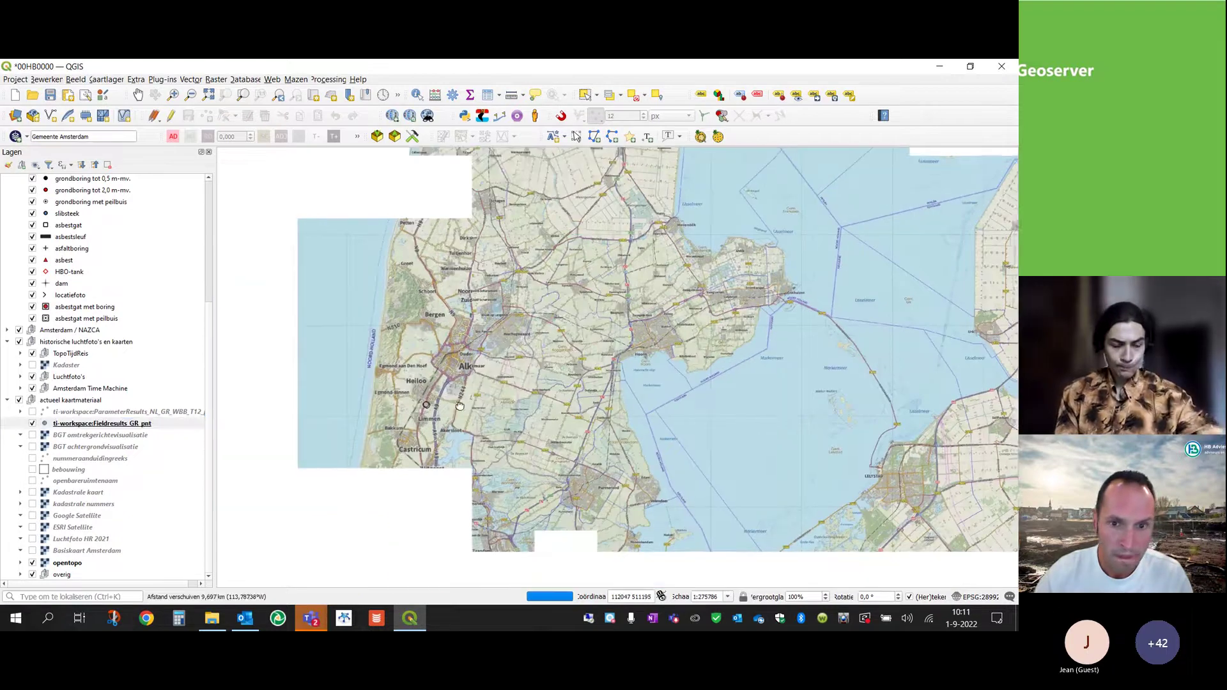
pyautogui.scroll(4, 358, 396)
pyautogui.scroll(2, 430, 404)
pyautogui.scroll(1, 445, 356)
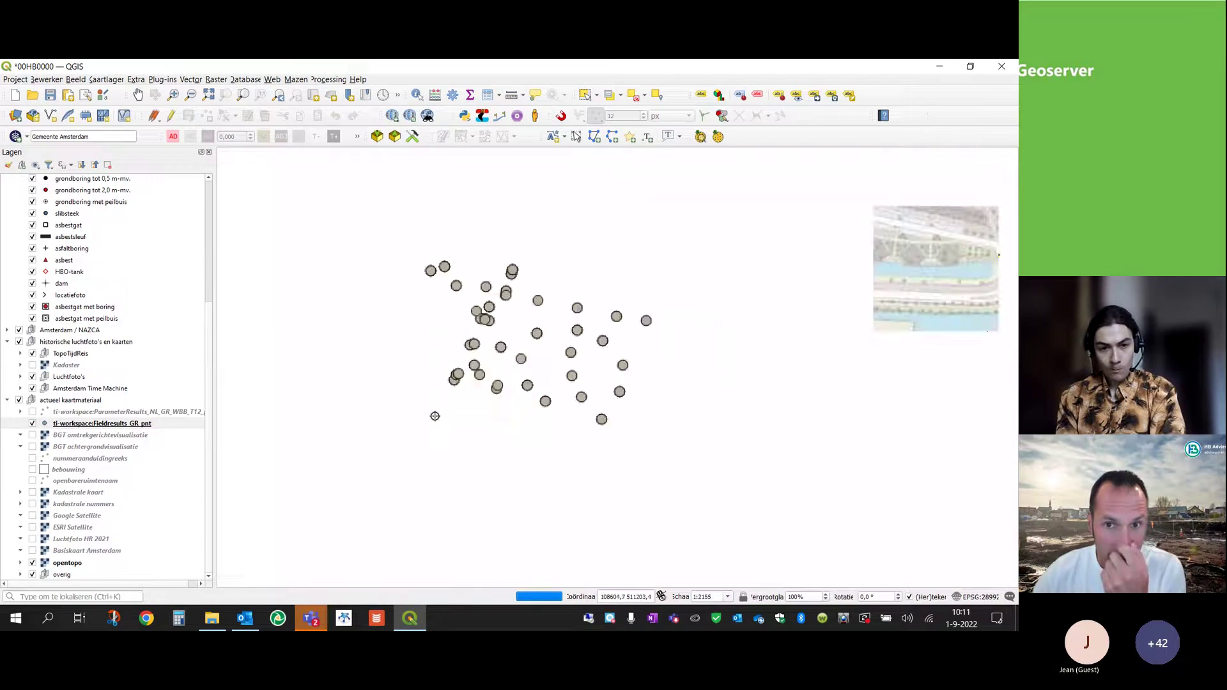
pyautogui.moveTo(548, 446); pyautogui.dragTo(572, 454)
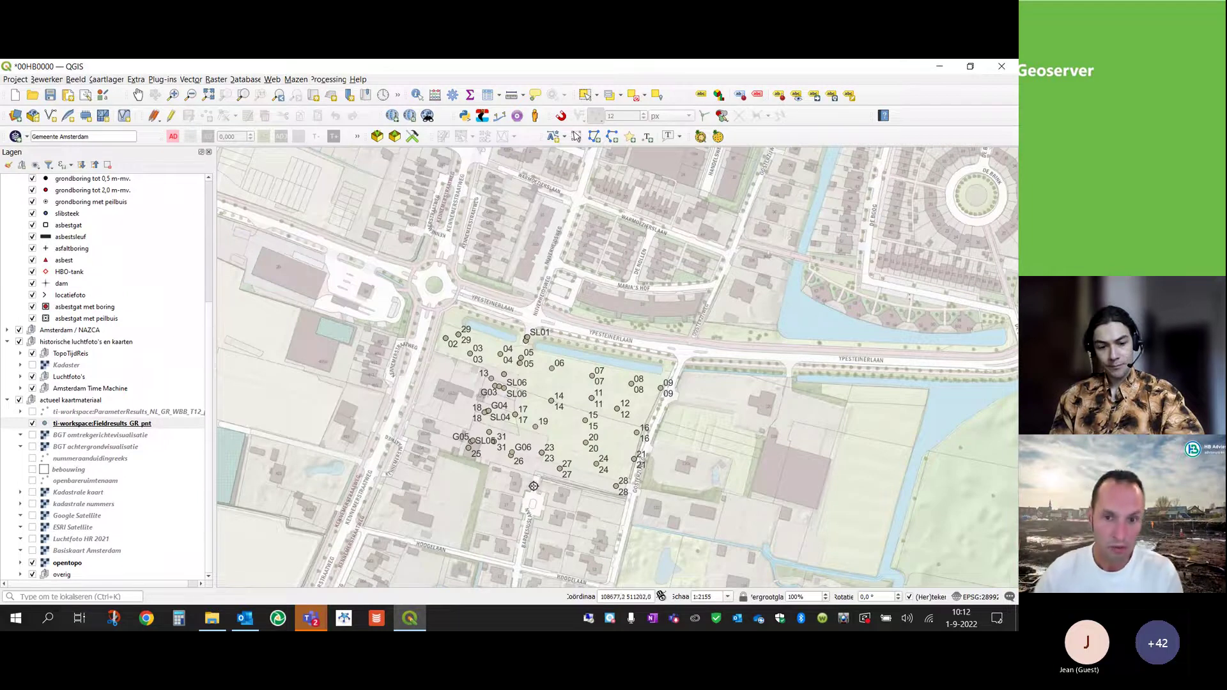
pyautogui.moveTo(532, 484); pyautogui.dragTo(512, 505)
pyautogui.scroll(1, 524, 460)
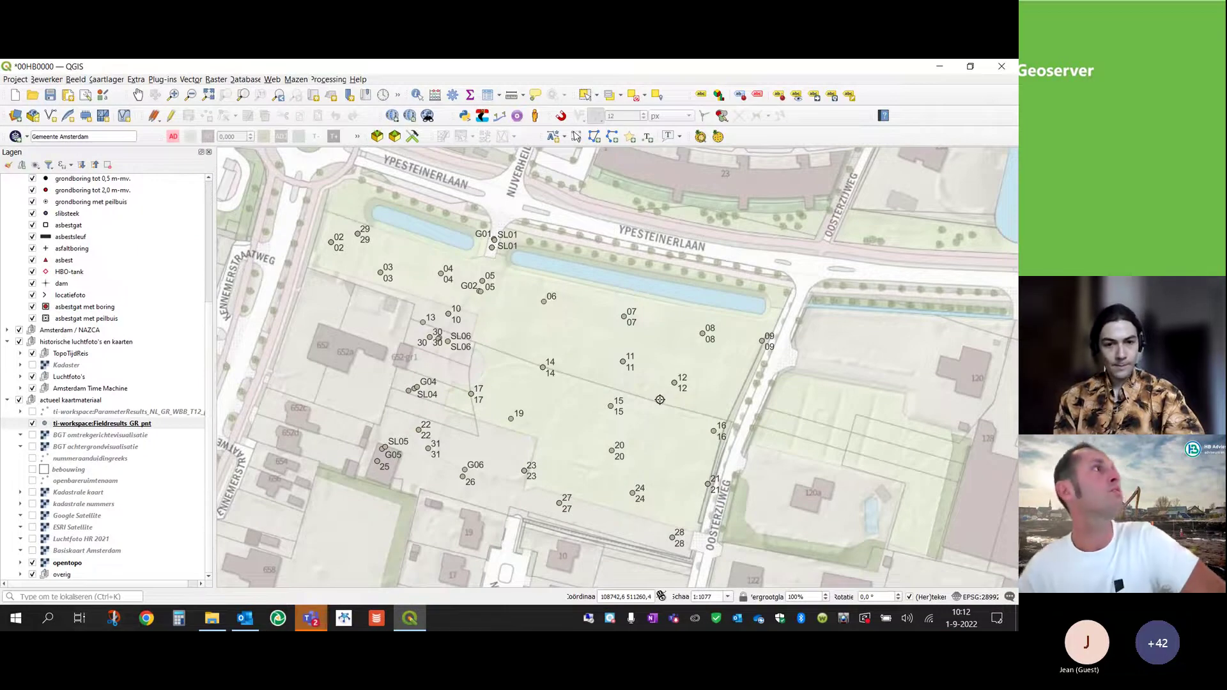
# Filter ti-workspace:Fieldresults_GR_pnt with the query from the Outlook e-mail: SELECT Fieldresults_GR_pnt.LayerTexture FROM Fieldresults_GR_pnt WHERE "LayerTexture" Like 'veen'
pyautogui.click(128, 424)
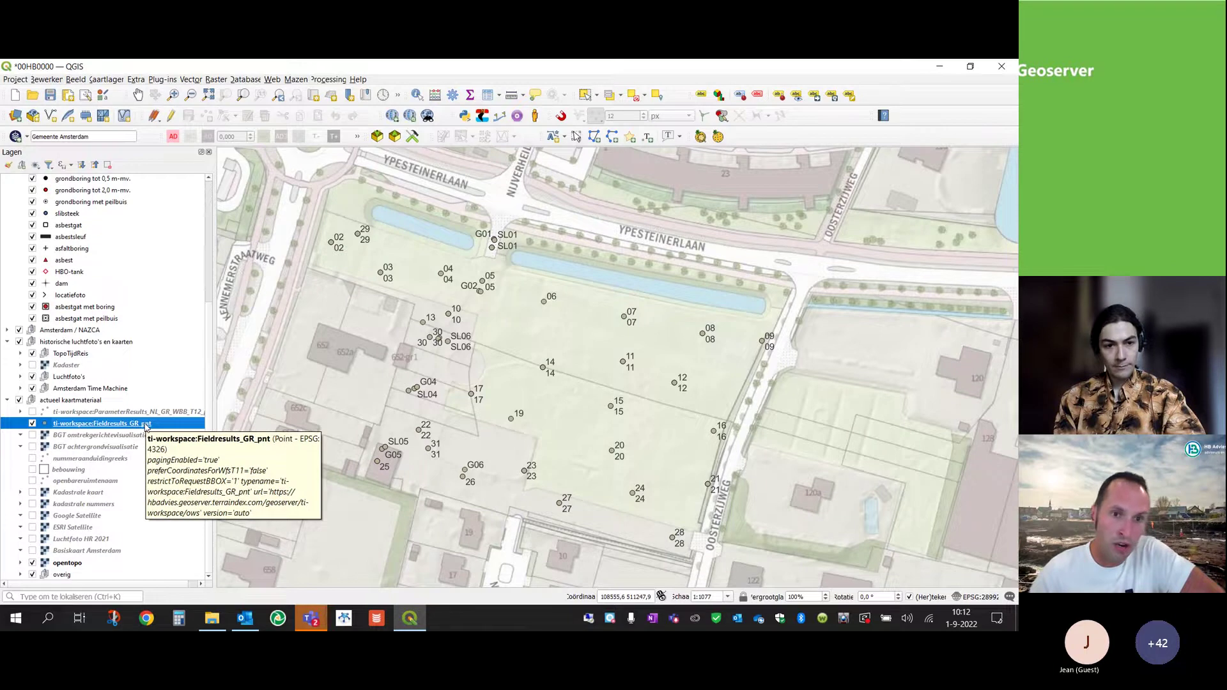
pyautogui.rightClick(146, 425)
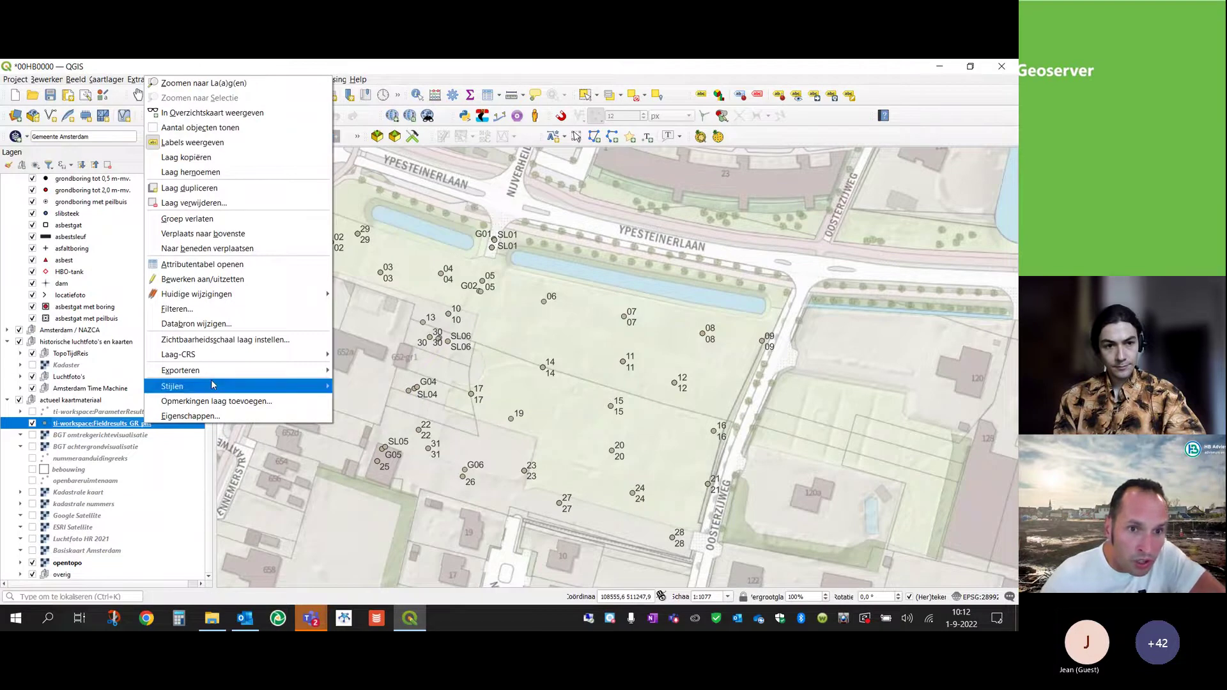
pyautogui.click(223, 309)
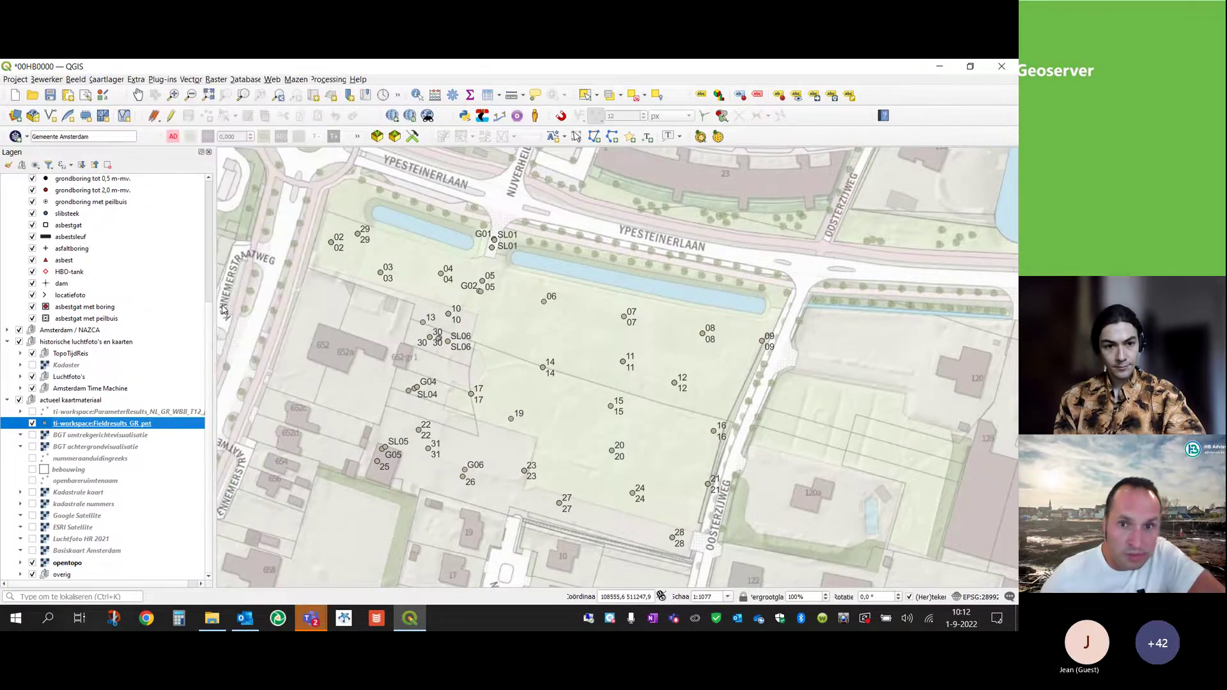
pyautogui.click(251, 618)
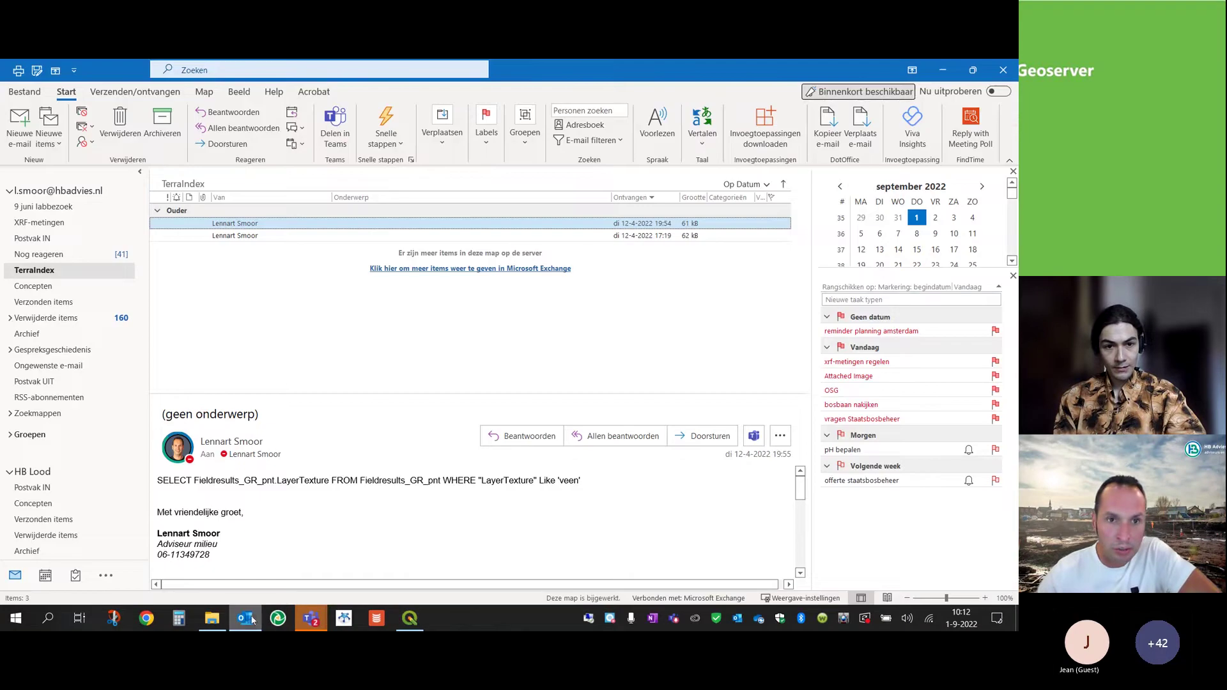
pyautogui.moveTo(584, 482); pyautogui.dragTo(158, 483)
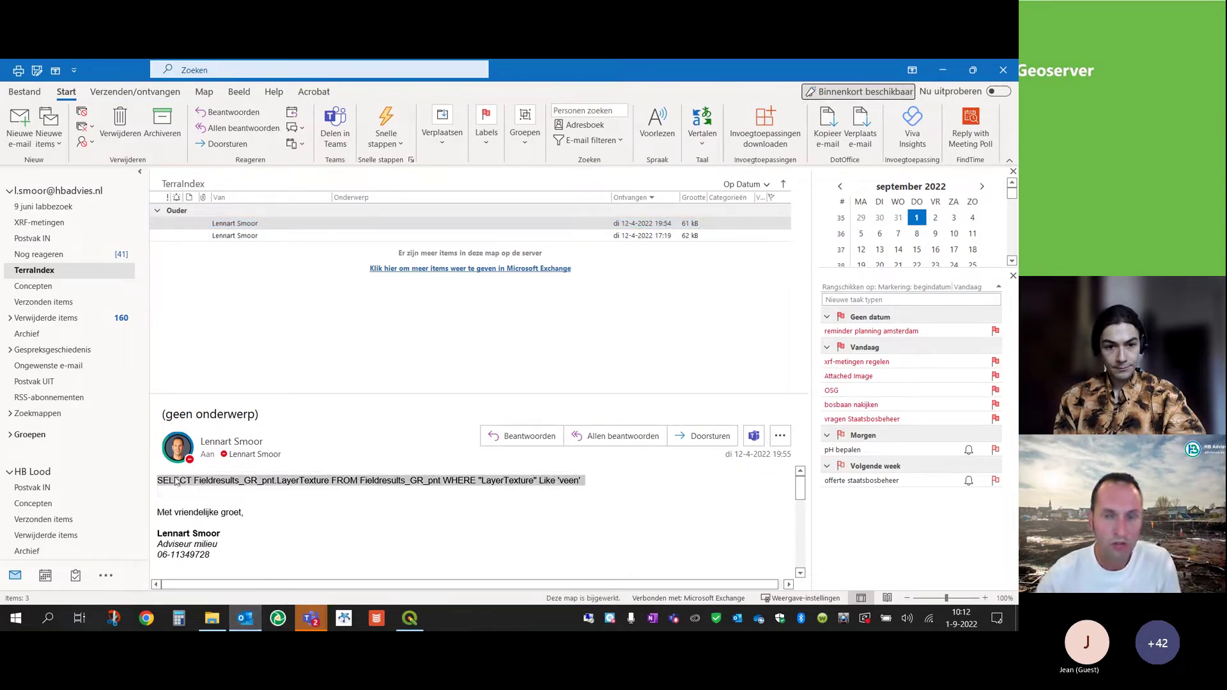
pyautogui.click(943, 74)
pyautogui.click(460, 415)
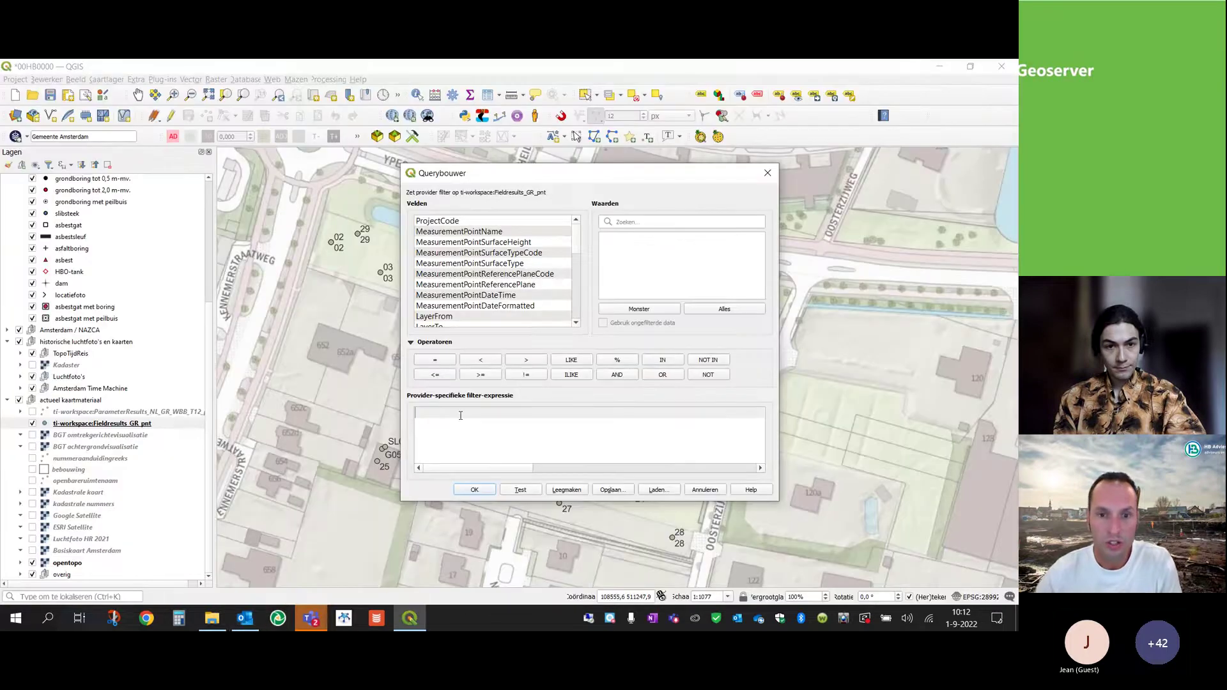
pyautogui.hotkey('ctrl', 'v')
pyautogui.click(489, 487)
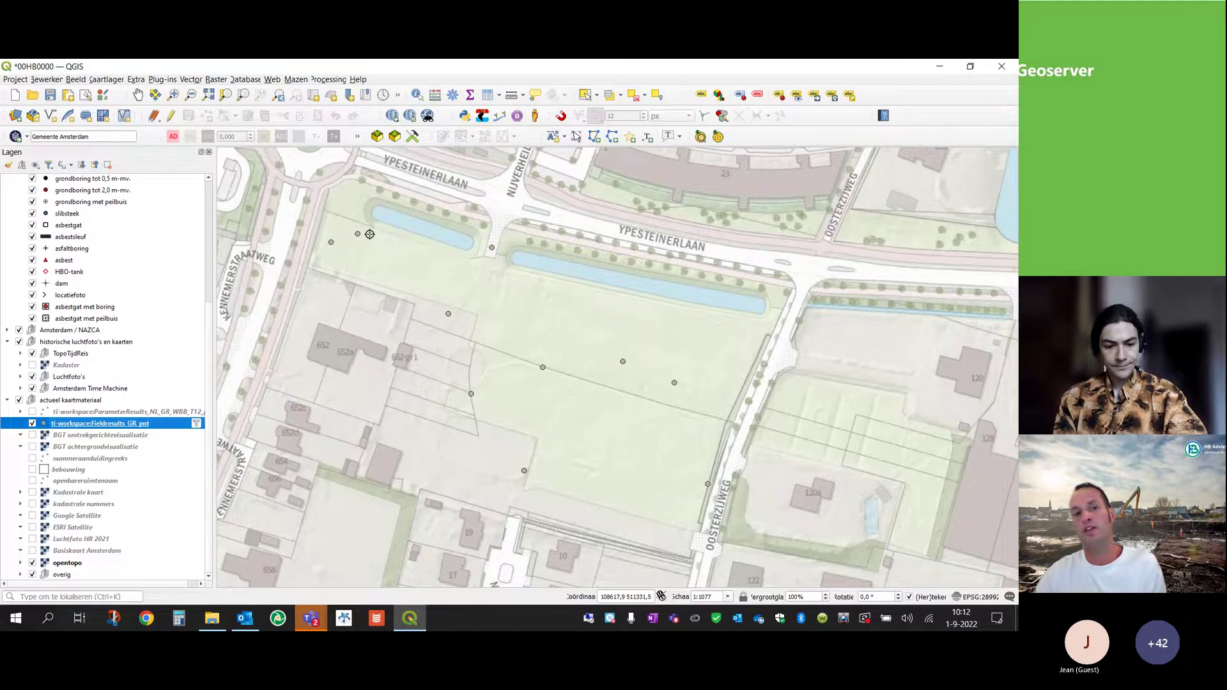
# Hide the ti-workspace:Fieldresults_GR_pnt layer and stop sharing the screen in the Teams meeting
pyautogui.click(32, 423)
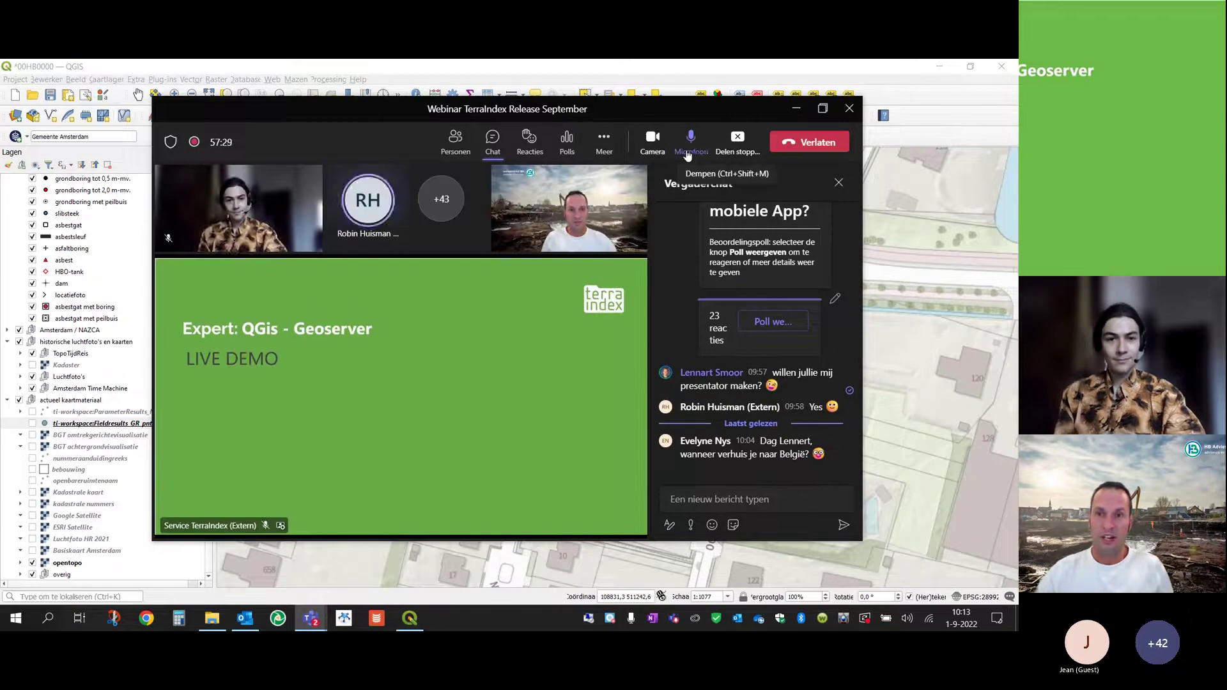
pyautogui.click(729, 150)
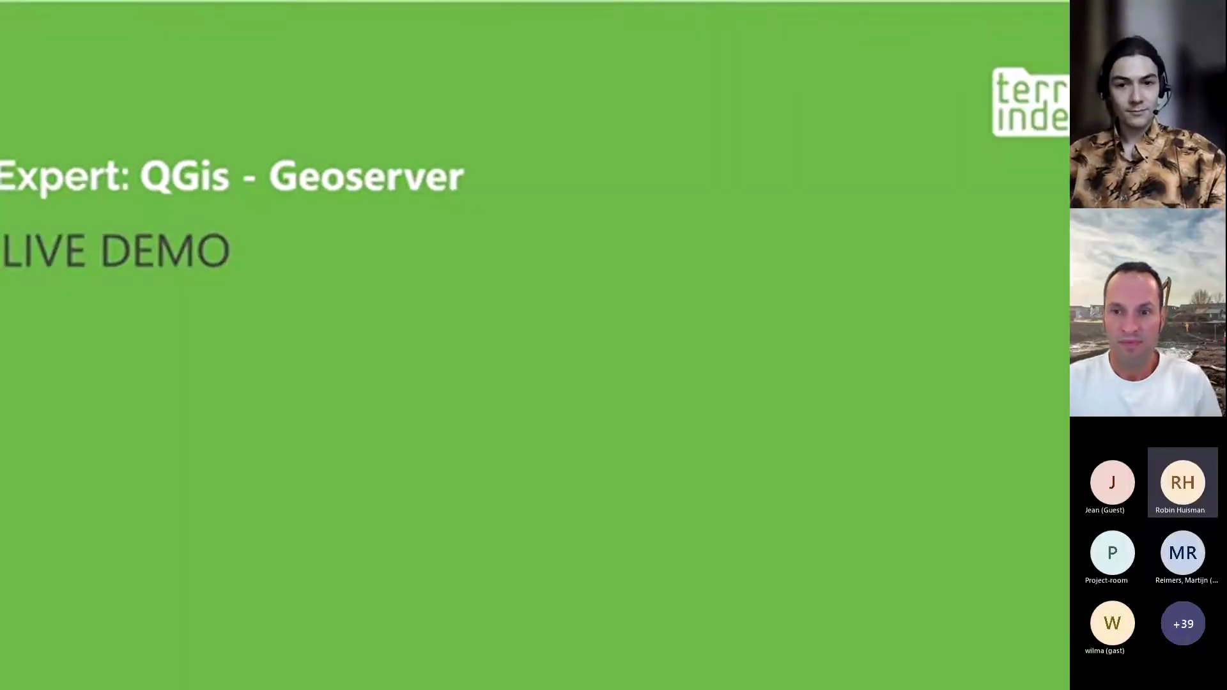